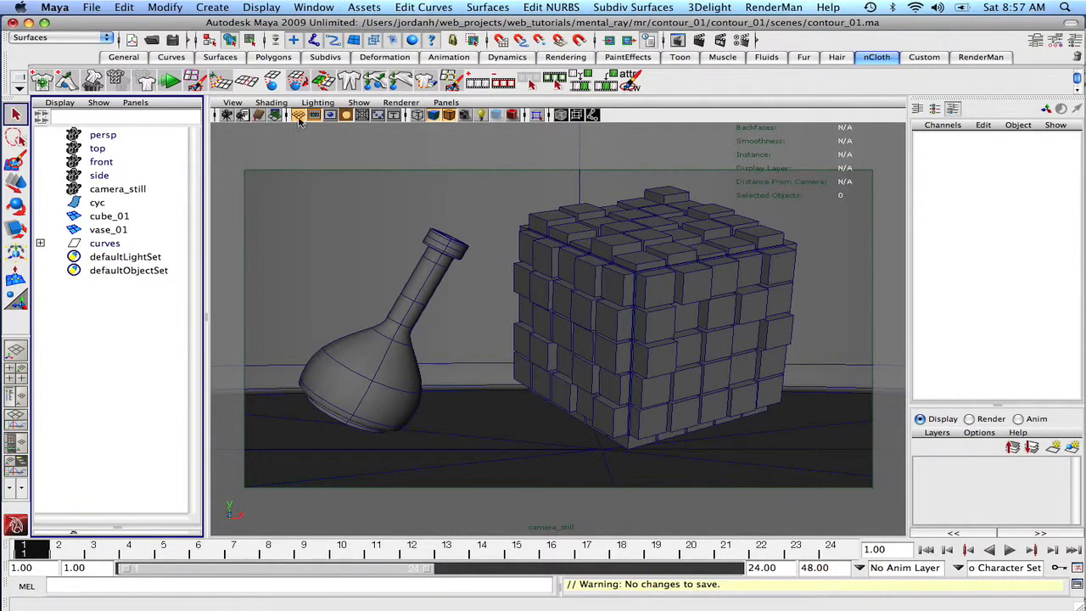
Step: Open the attributes of the camera_still camera and move the editor window clear of the cube
left_click(118, 189)
key("ctrl+a")
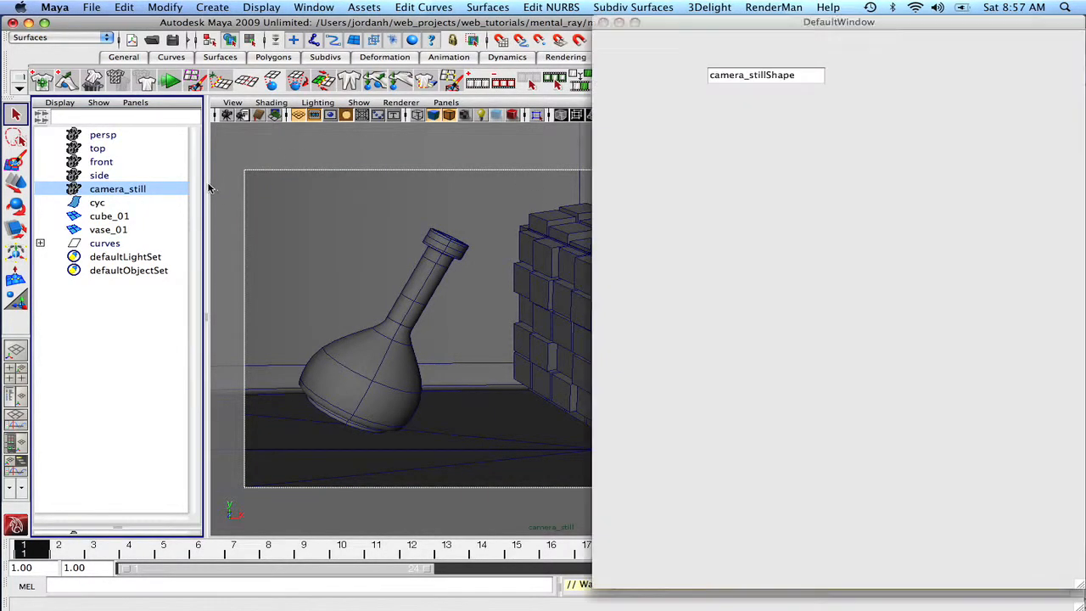
left_click_drag(755, 20, 165, 23)
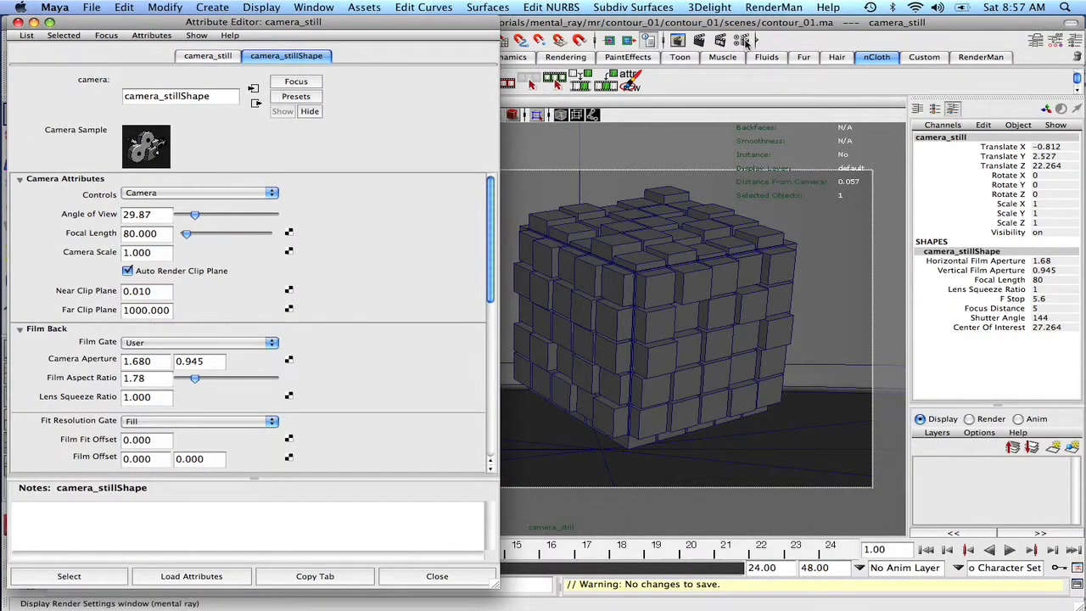
Step: Turn off Enable Default Light in the mental ray render options of the Render Settings
left_click(741, 40)
left_click_drag(299, 161, 644, 25)
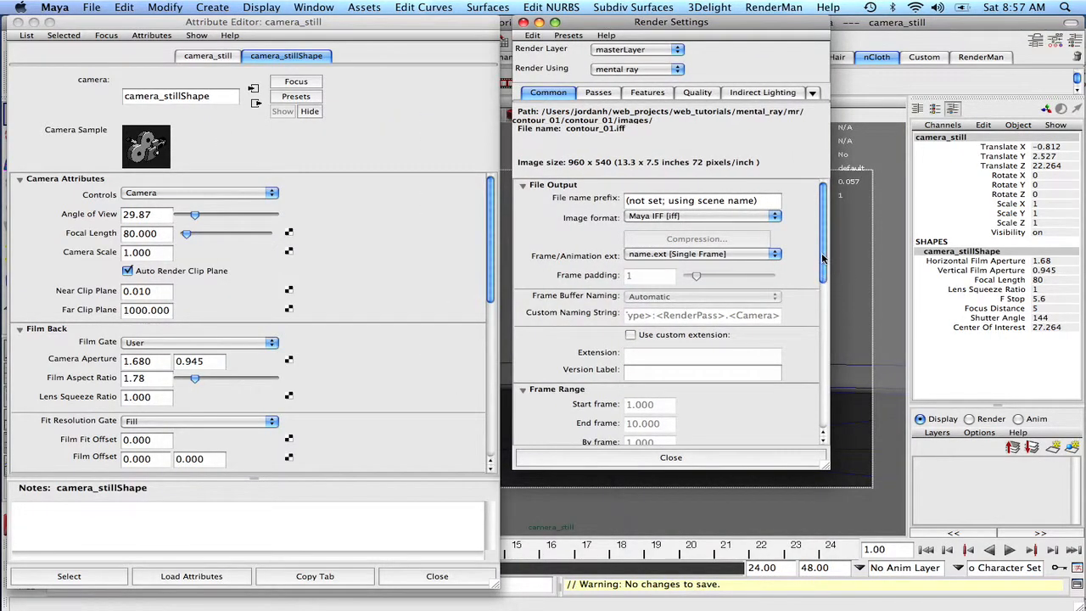
left_click_drag(823, 259, 854, 456)
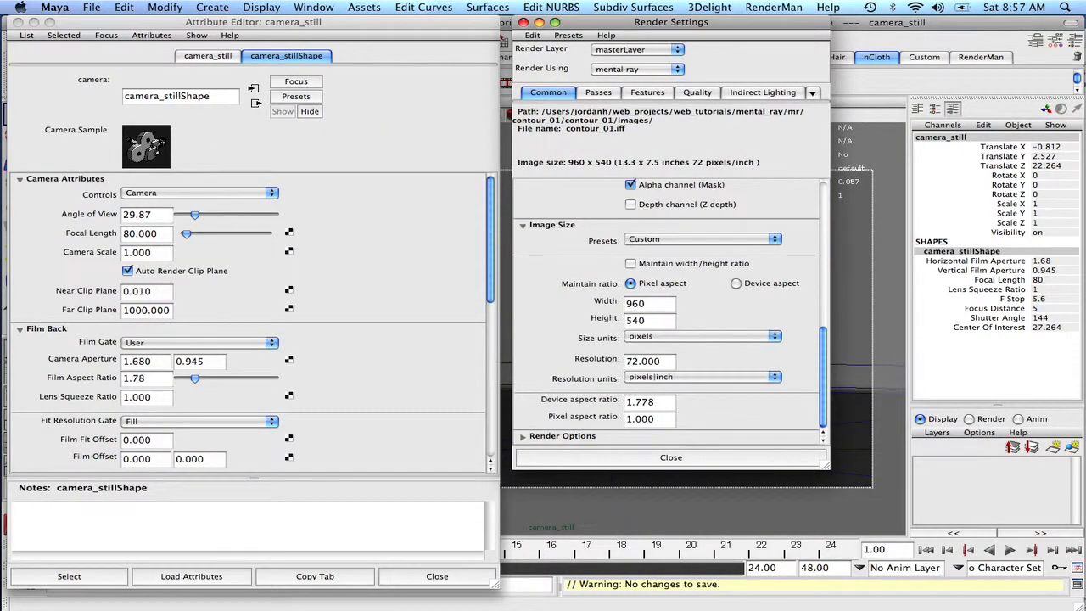
left_click(522, 437)
left_click_drag(823, 386, 823, 425)
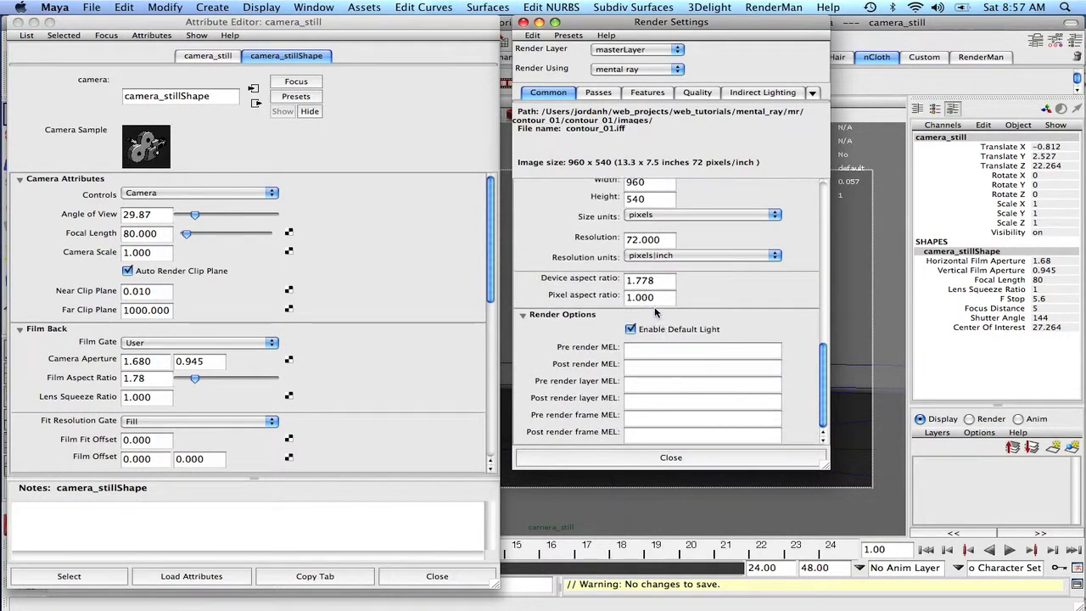
left_click(631, 329)
Step: Compare the render's device aspect ratio with the camera's film aspect ratio, and close the Render Settings
left_click_drag(659, 281, 538, 281)
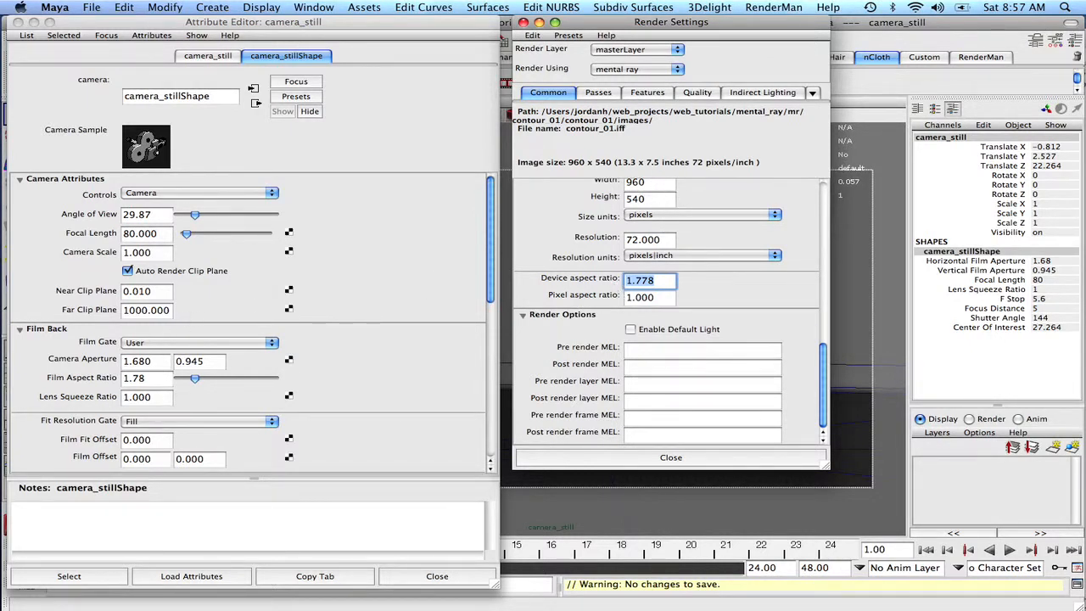
left_click(144, 378)
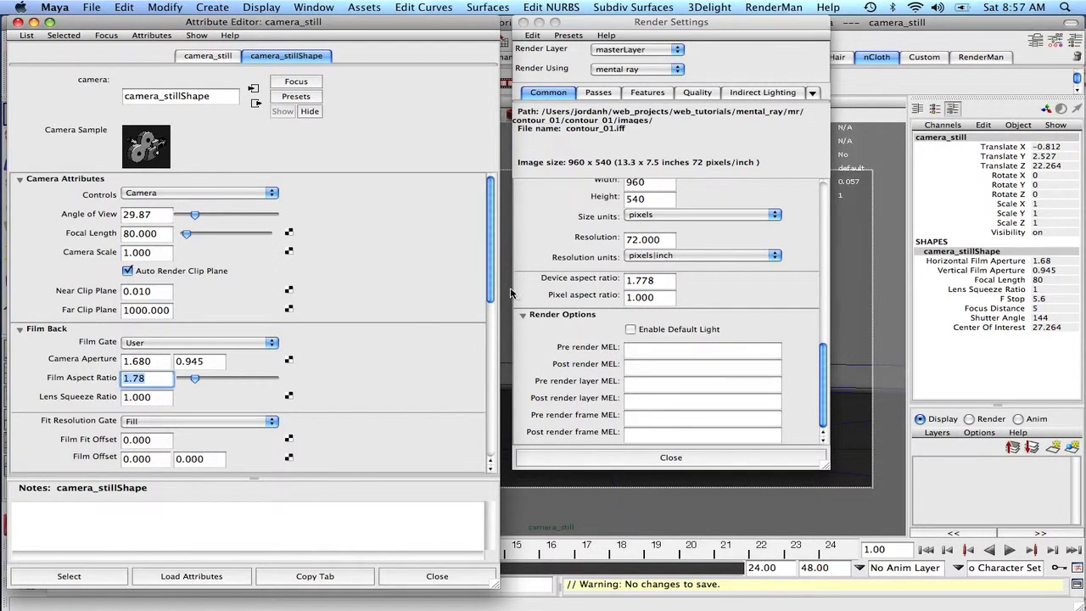
left_click(524, 25)
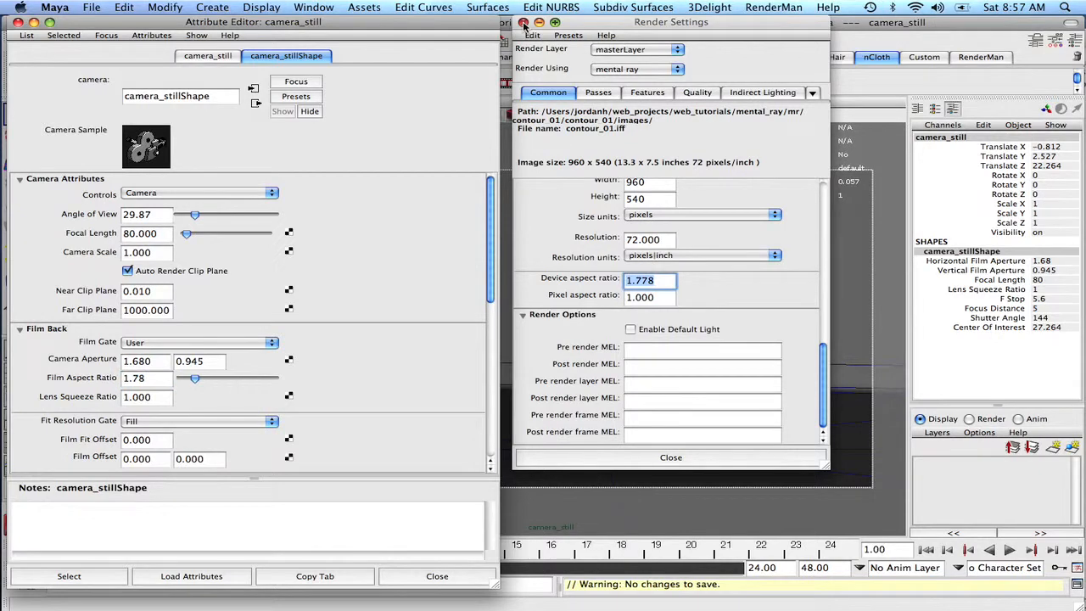
left_click(523, 23)
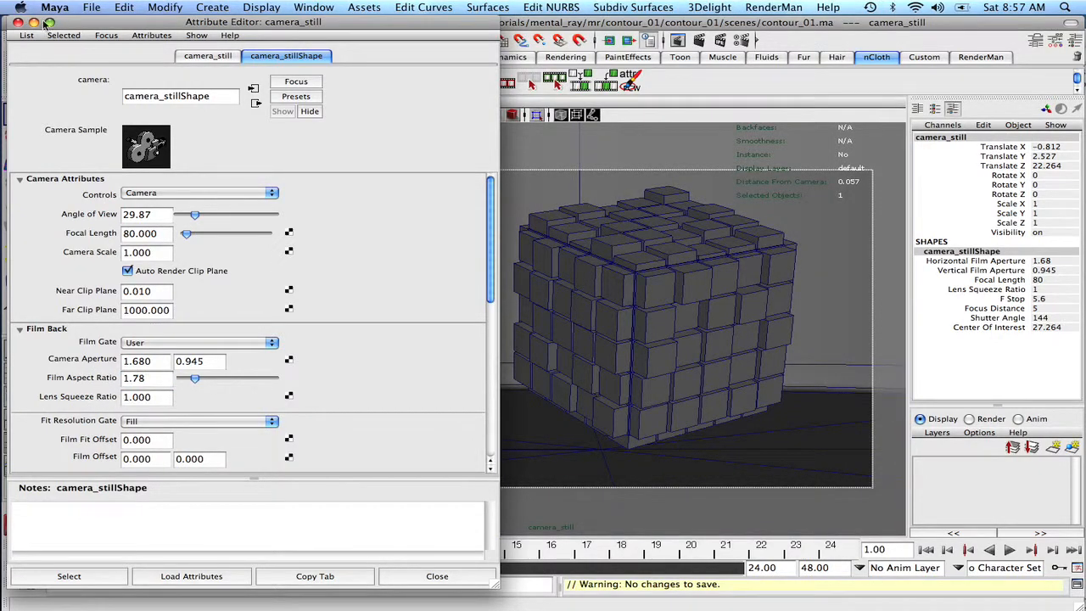
Step: Check the transform attributes of camera_still and close its Attribute Editor
left_click(204, 57)
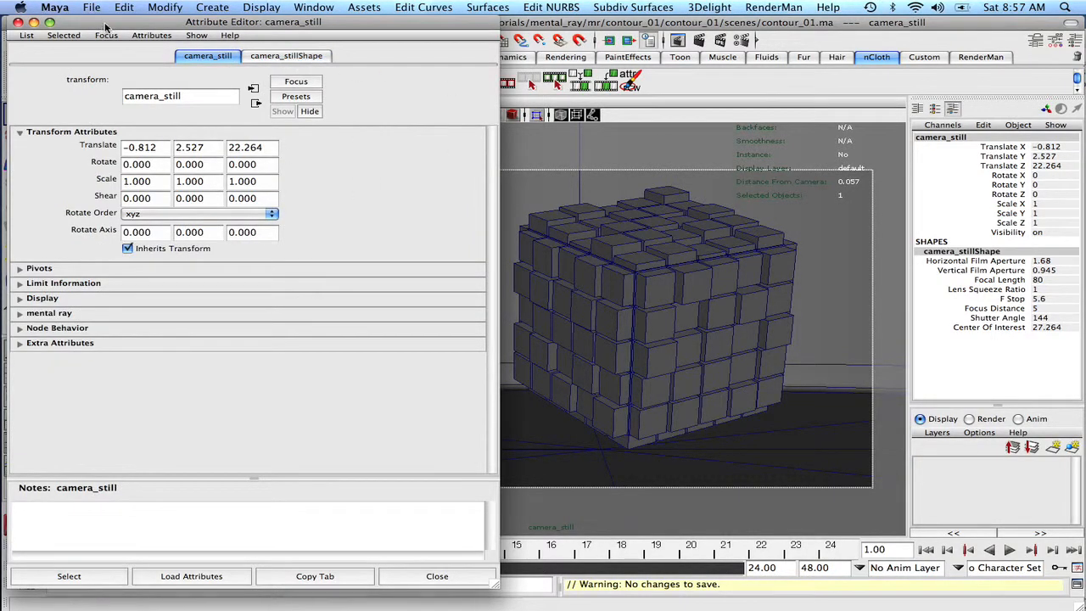
mouse_move(105, 26)
left_mouse_down()
mouse_move(119, 4)
mouse_move(100, 23)
left_mouse_up()
left_click(18, 23)
Step: Check in the Plug-in Manager whether Mayatomr.bundle is loaded, and close the manager
left_click(313, 7)
mouse_move(341, 85)
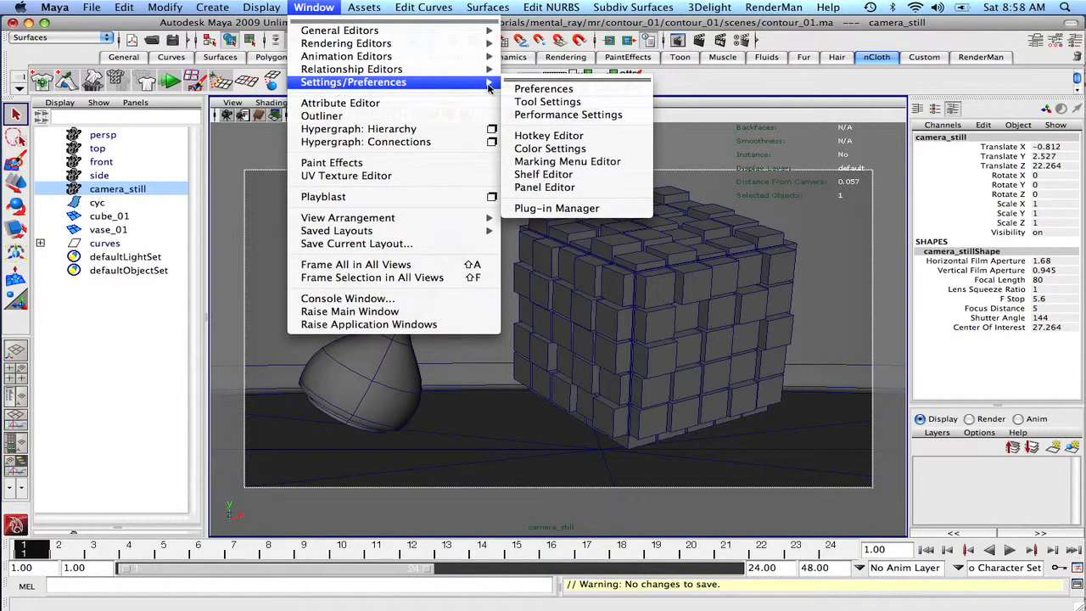
left_click(621, 209)
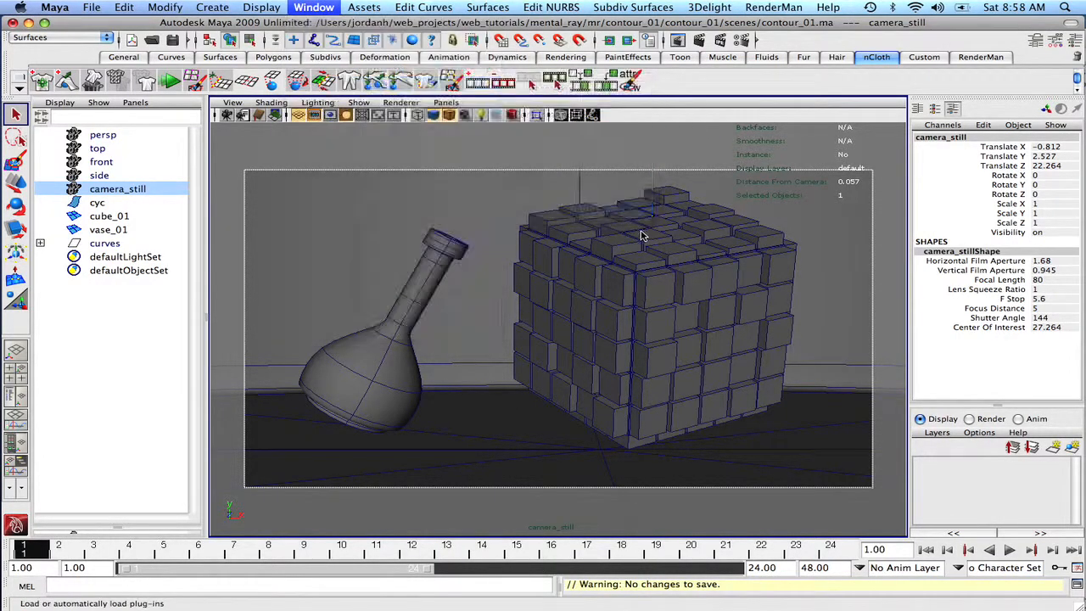
left_click_drag(704, 143, 704, 191)
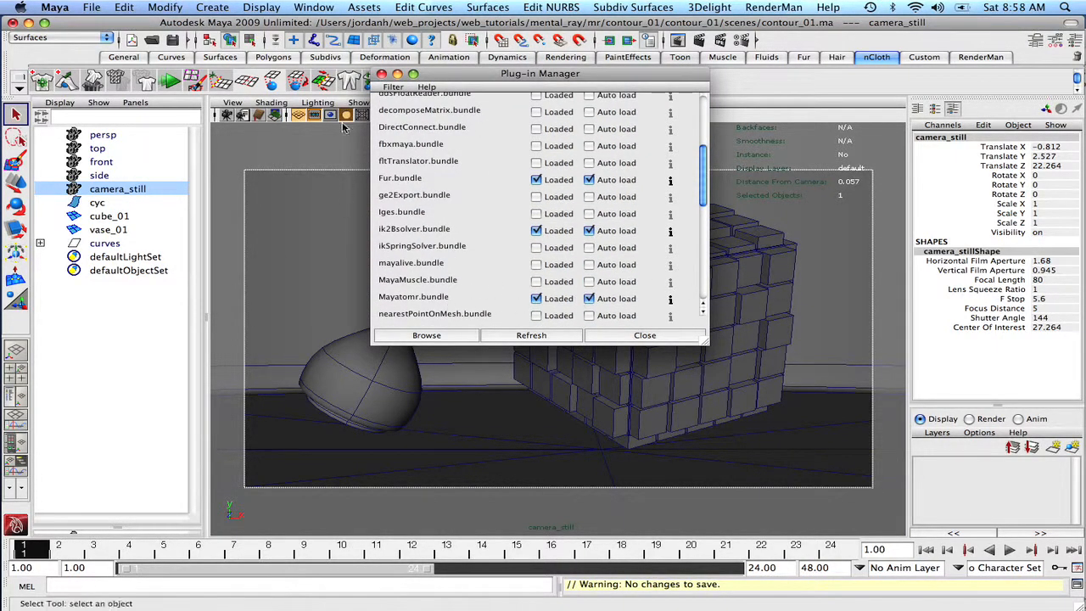
left_click(381, 75)
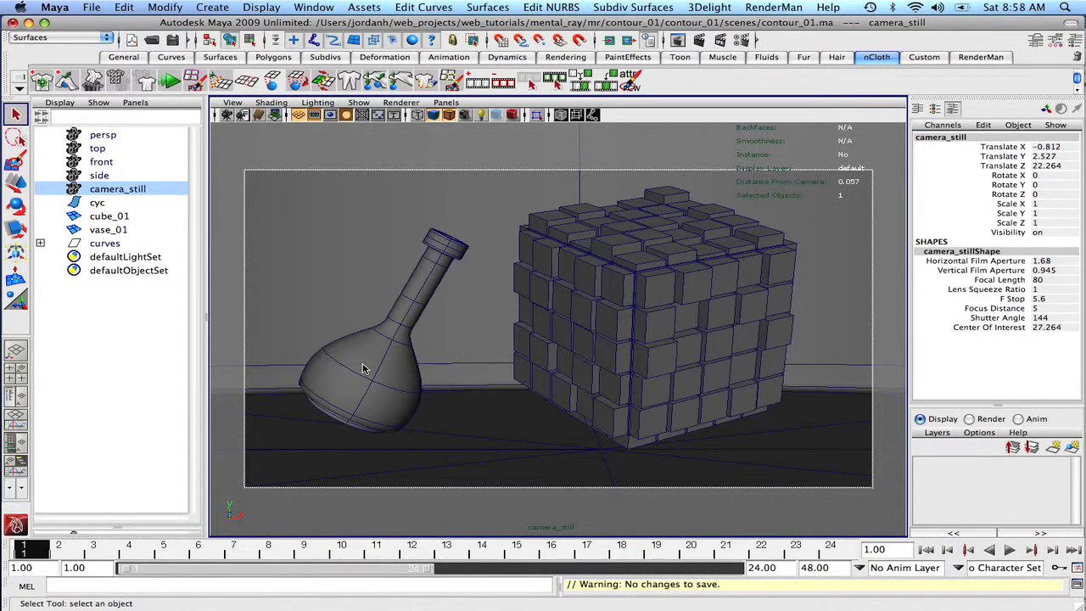
Step: Create a single mental ray NURBS surface approximation node for the cyc backdrop in the Approximation Editor
left_click(588, 207)
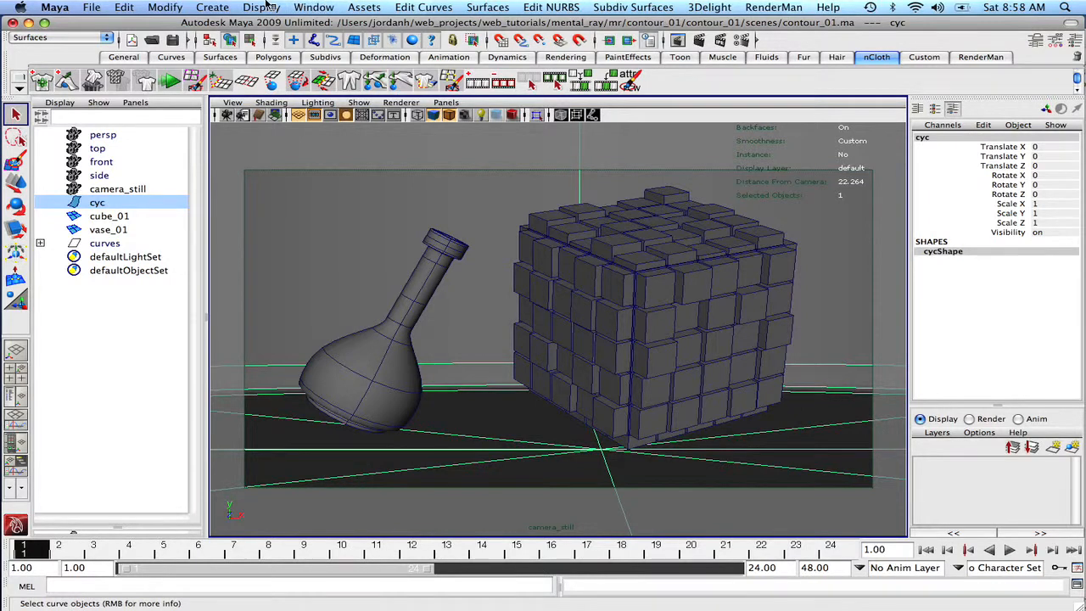
left_click(311, 8)
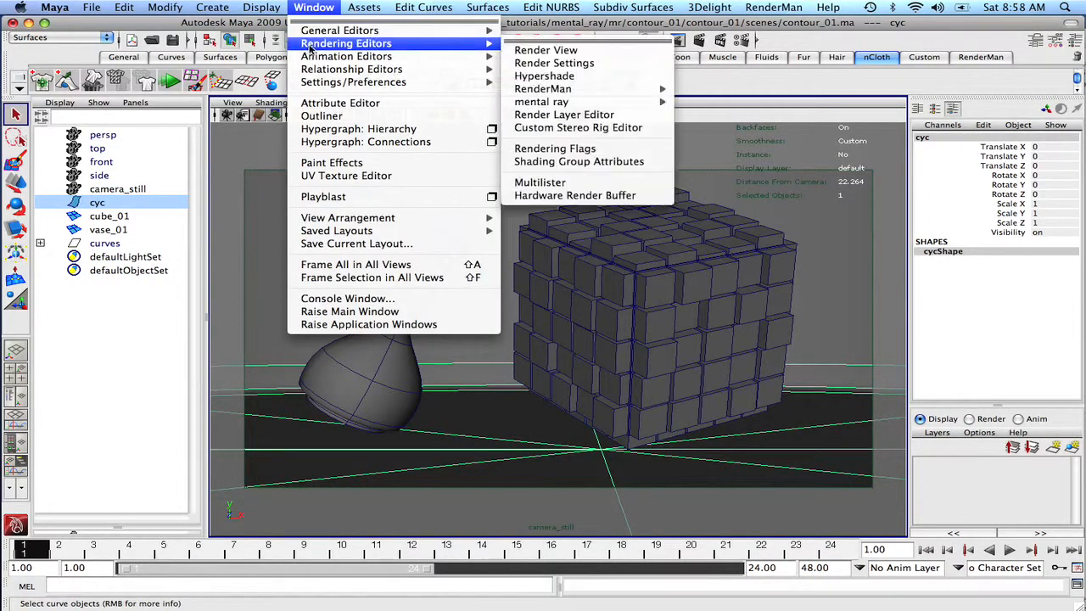
mouse_move(311, 58)
mouse_move(348, 43)
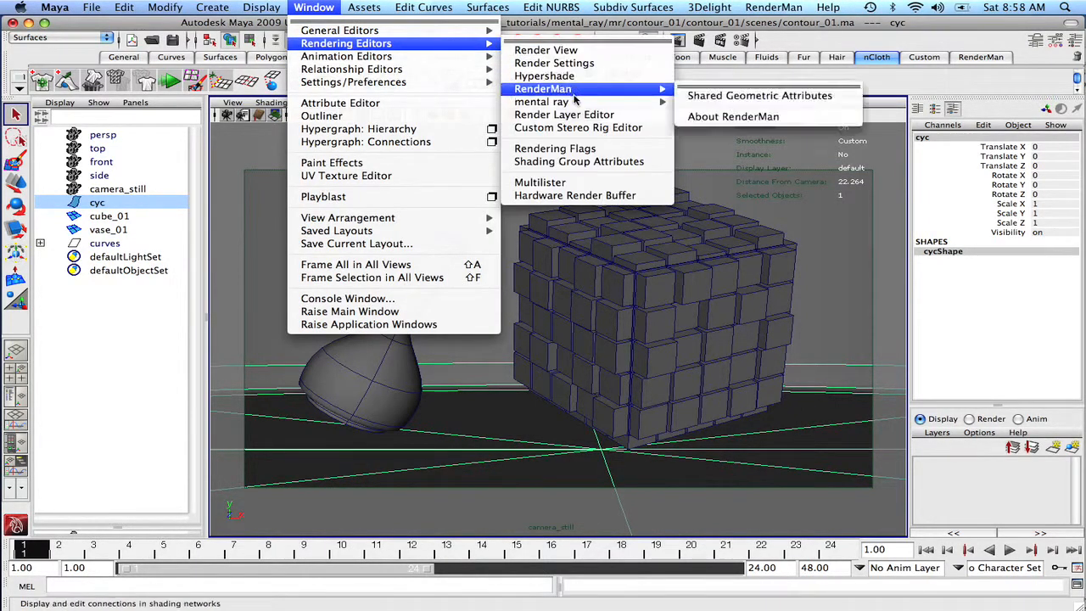
mouse_move(594, 102)
left_click(740, 111)
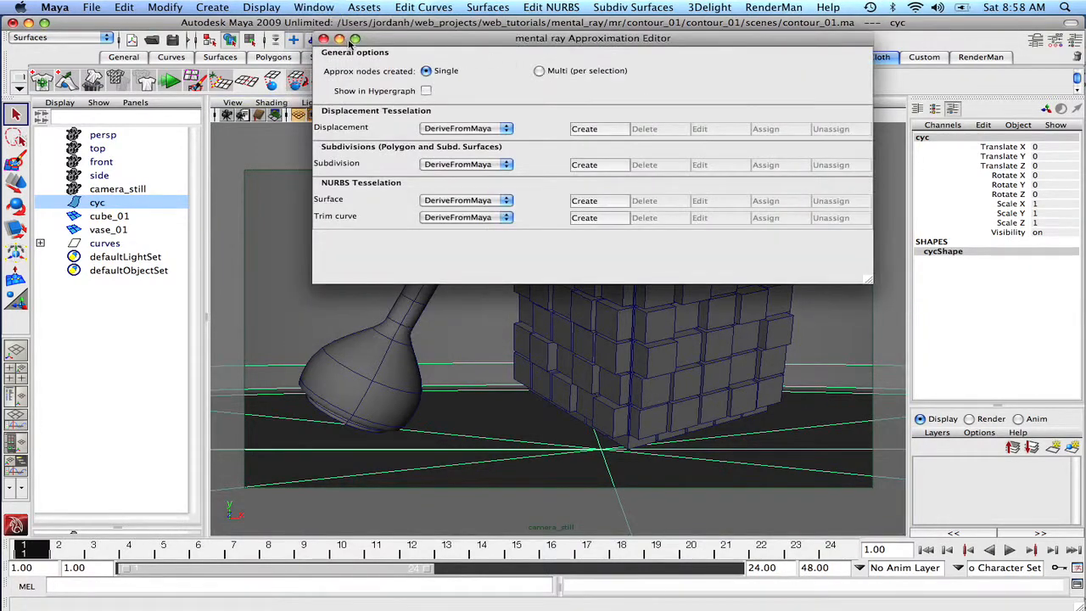
left_click_drag(379, 40, 83, 23)
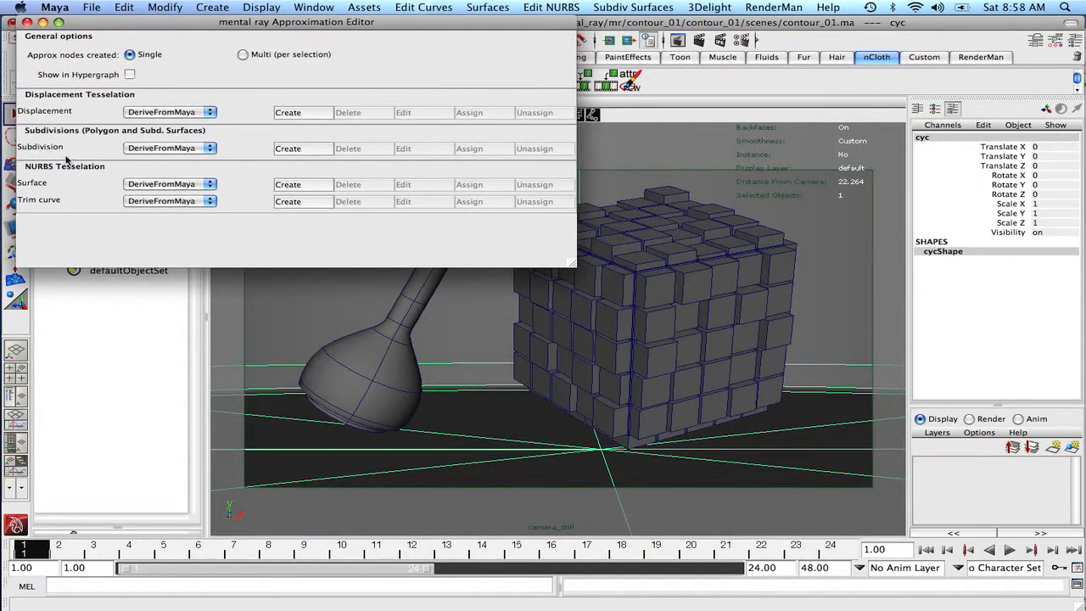
left_click(189, 186)
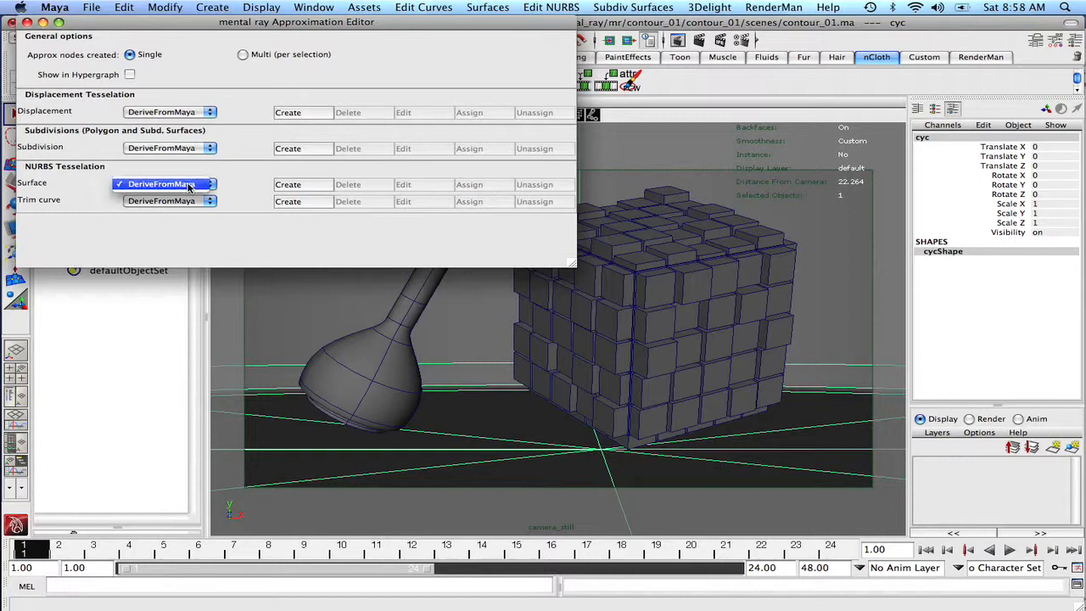
left_click(307, 186)
left_click(288, 184)
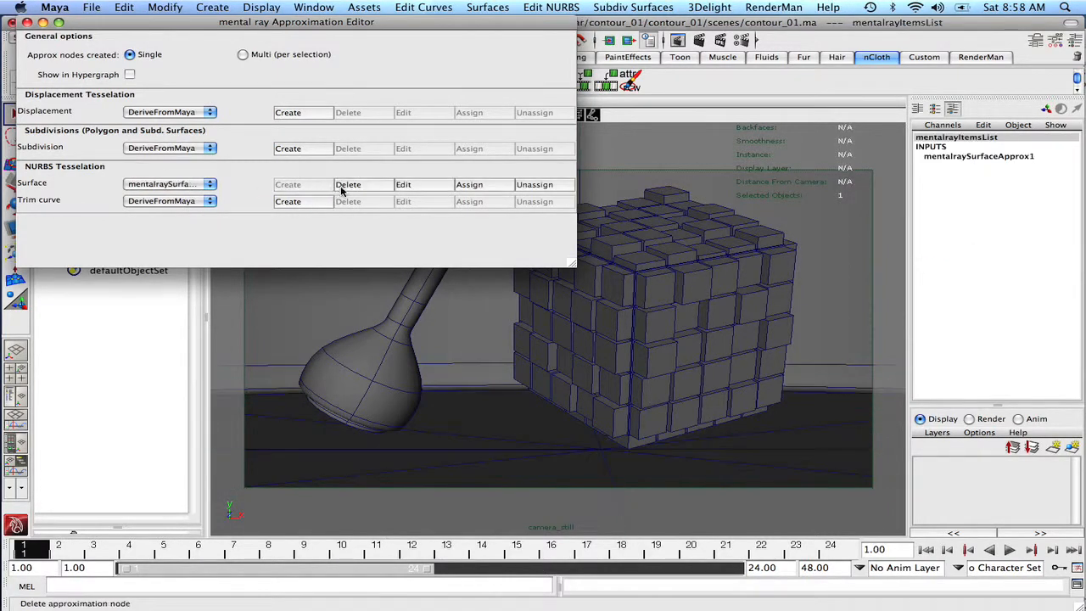
Step: Show vase_01 without display smoothing and create a mental ray subdivision approximation node for it
left_click(365, 387)
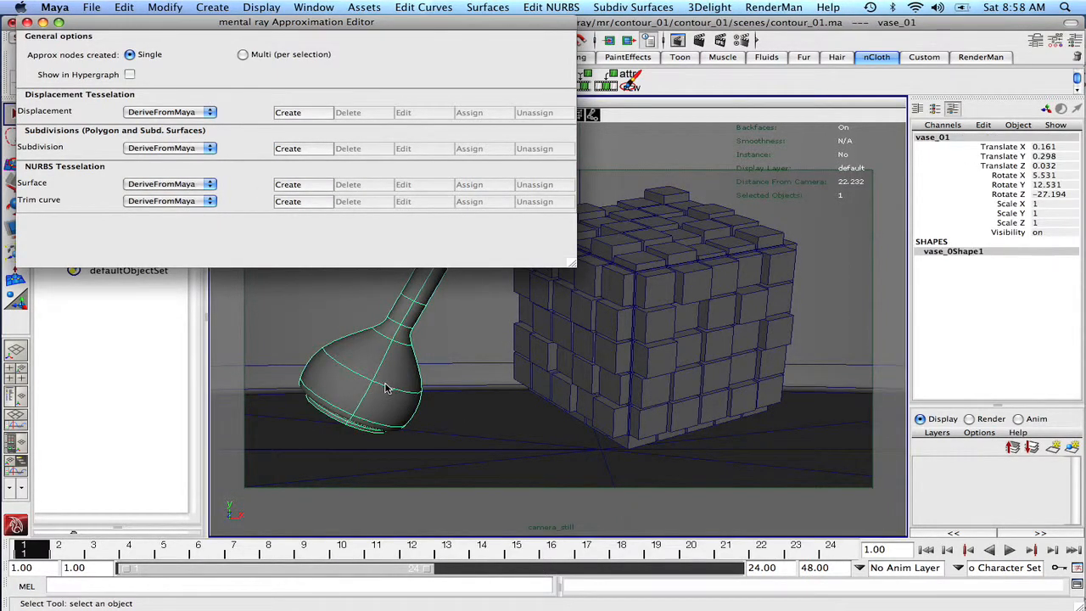
key("1")
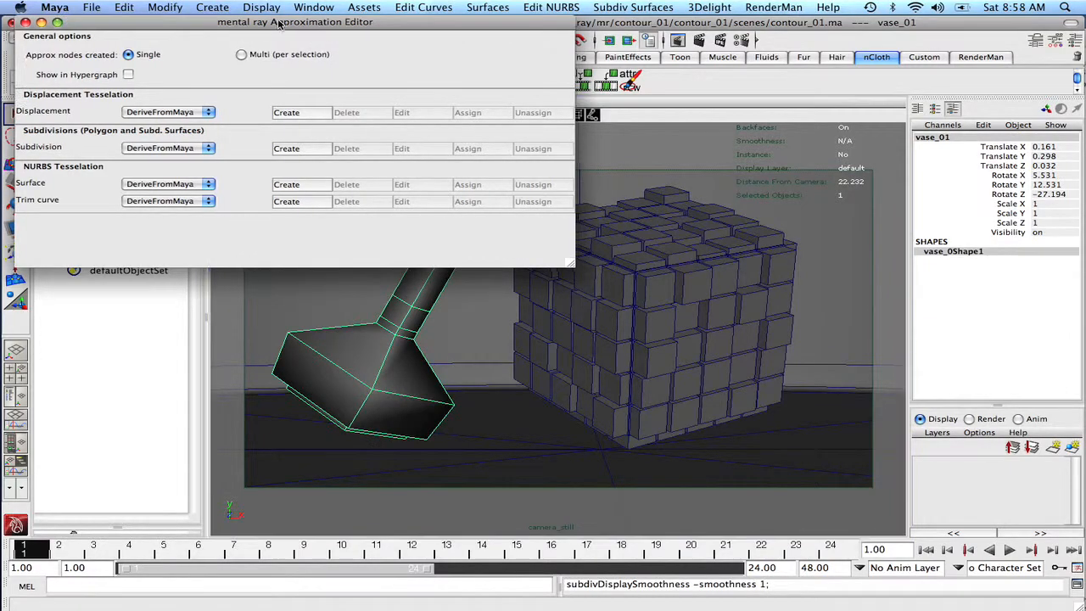
left_click_drag(282, 23, 690, 101)
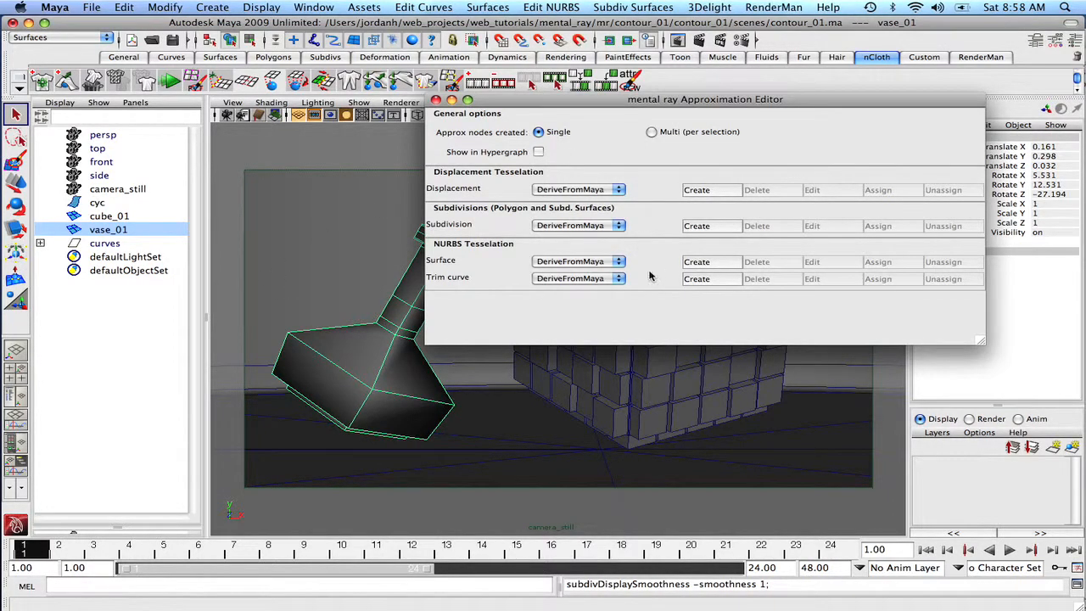
left_click(570, 225)
left_click(404, 225)
left_click(712, 228)
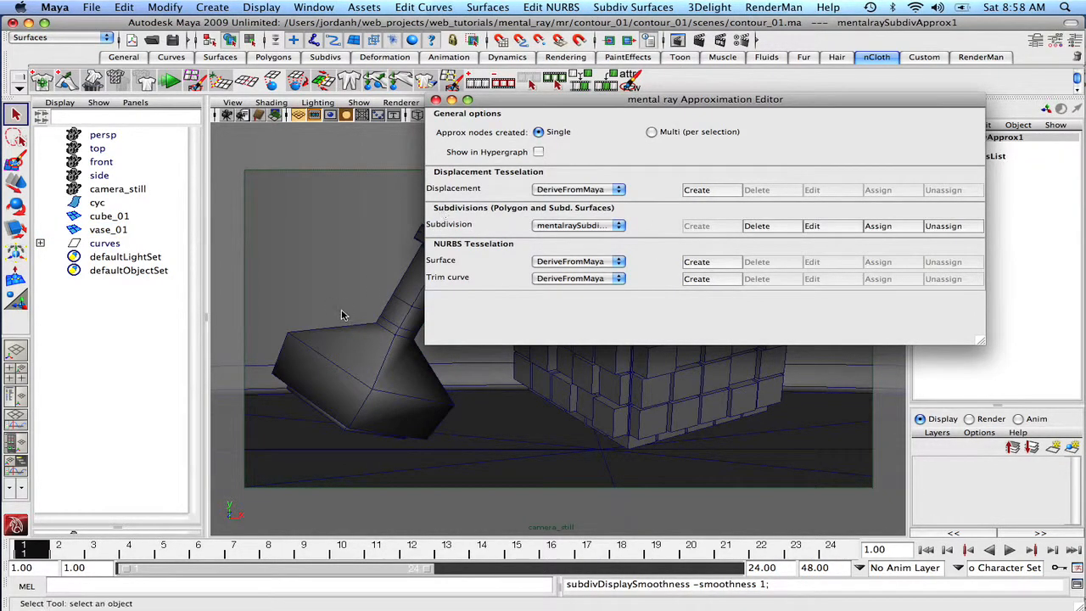
Step: Set vase_01's display smoothness back to level 3 and close the Approximation Editor
left_click(353, 364)
key("3")
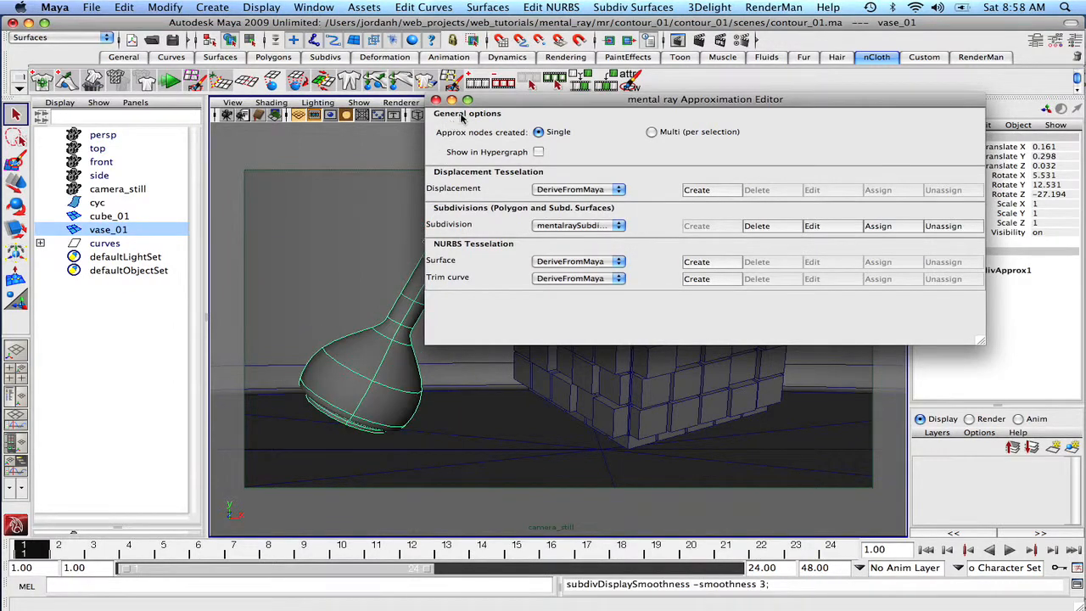
left_click(435, 101)
Step: Set the normal angle of cube_01 to 89 degrees using the Polygons menu set
left_click(547, 316)
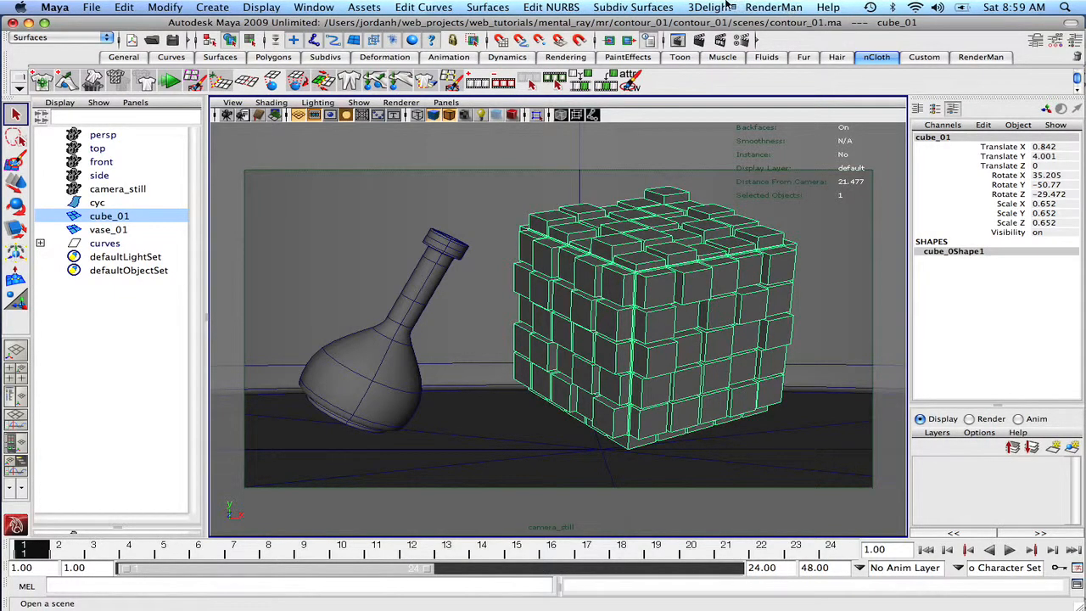
left_click(540, 7)
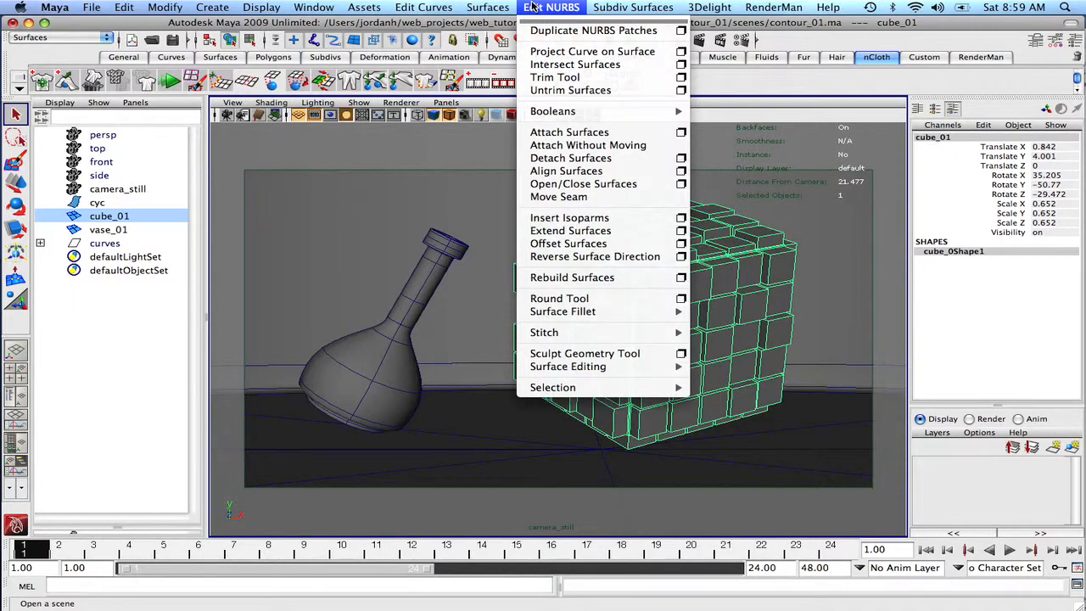
mouse_move(592, 6)
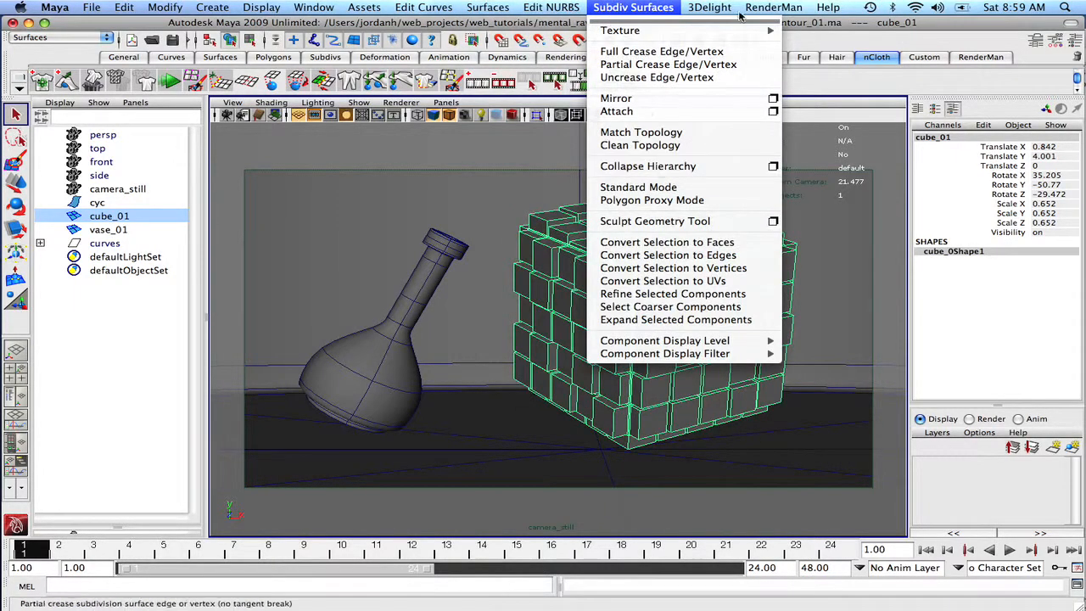
left_click(52, 38)
left_click(38, 26)
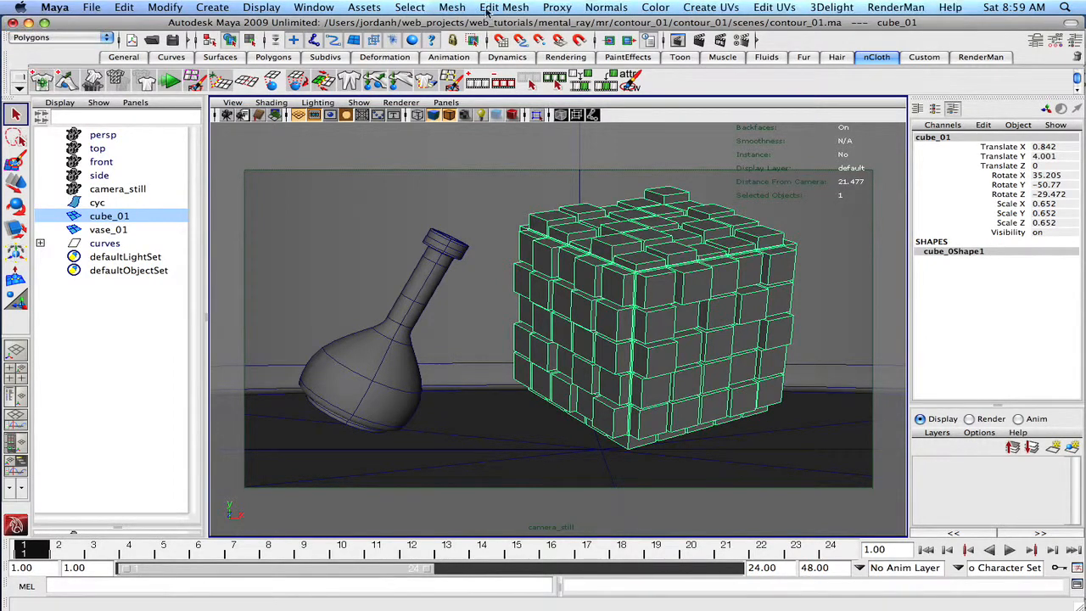
left_click(606, 7)
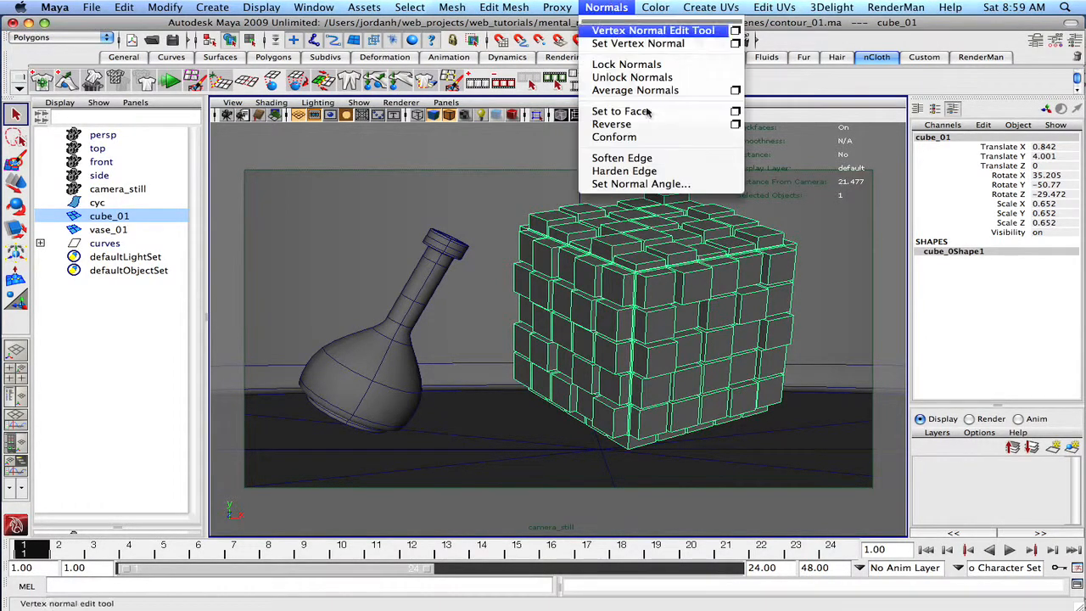
left_click(659, 185)
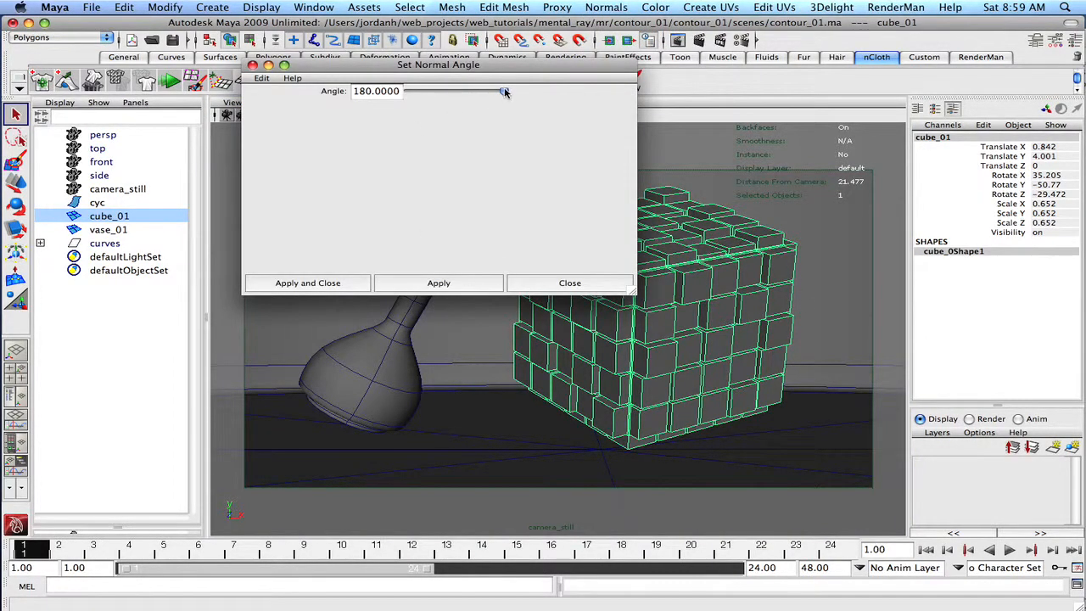
left_click_drag(504, 92, 405, 96)
left_click_drag(392, 92, 331, 89)
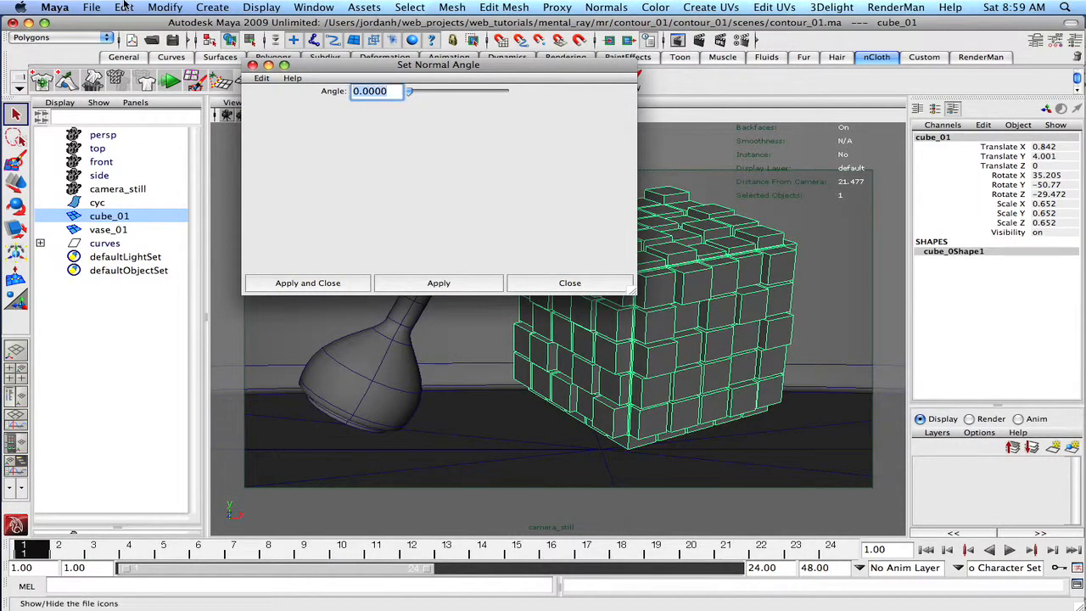
type("89")
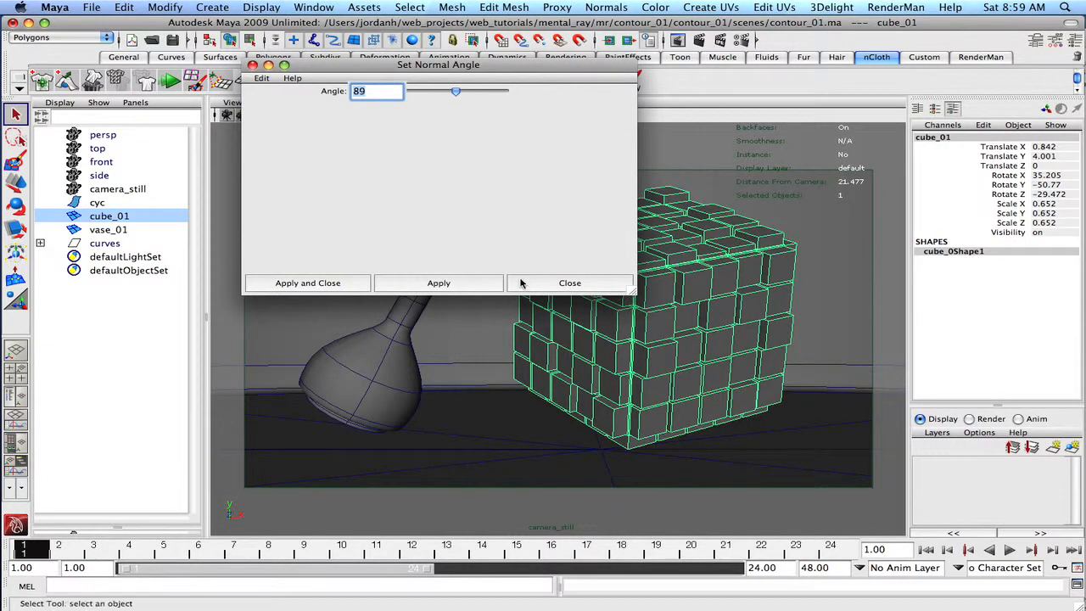
left_click_drag(361, 65, 331, 184)
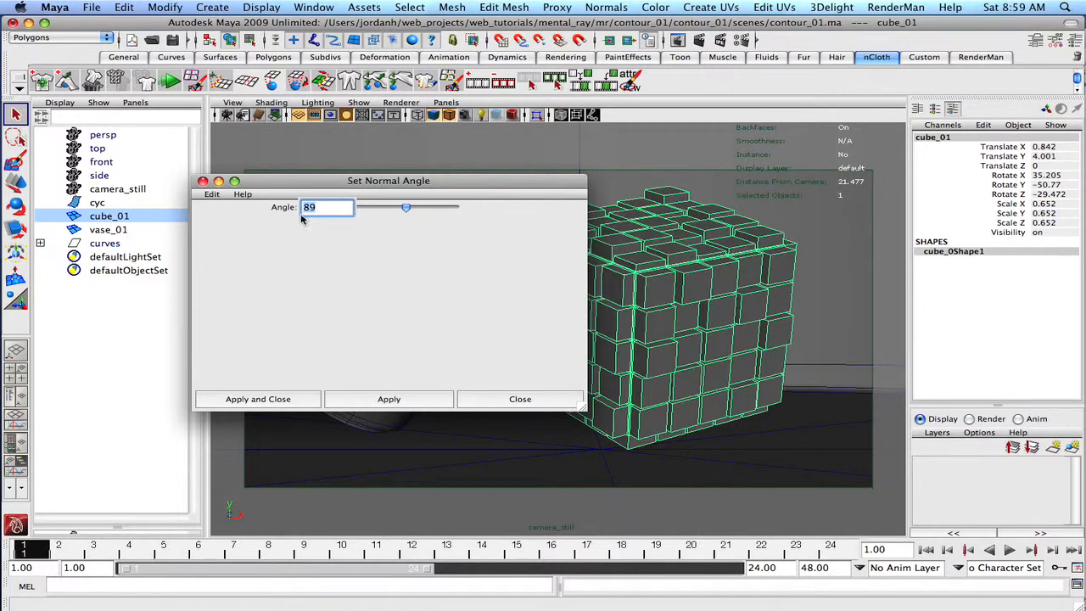
left_click(238, 406)
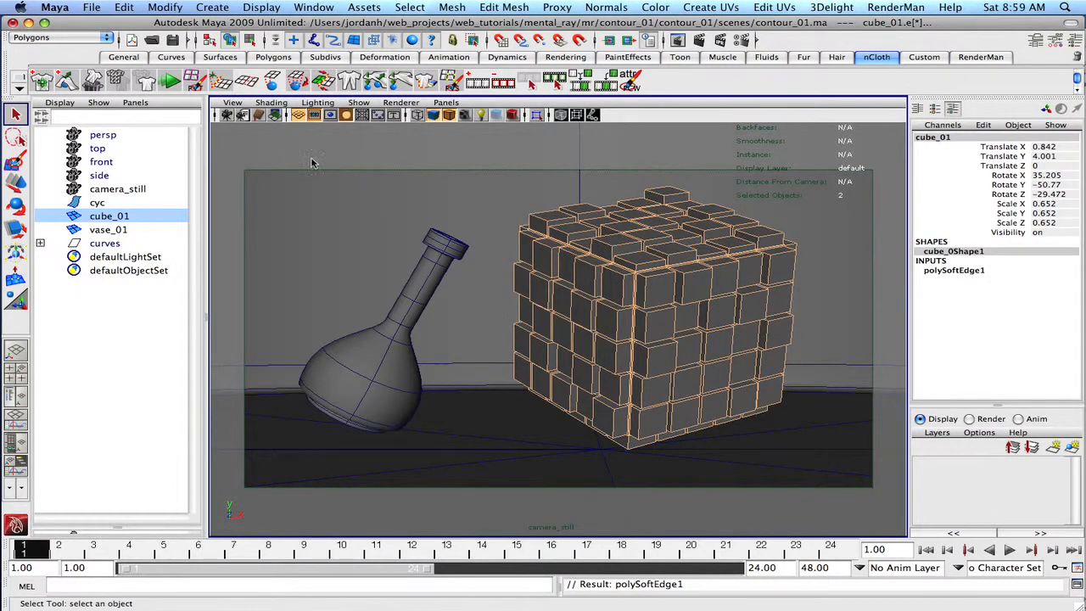
Step: Return from component to object selection mode with cube_01 selected and save the scene
left_click(249, 40)
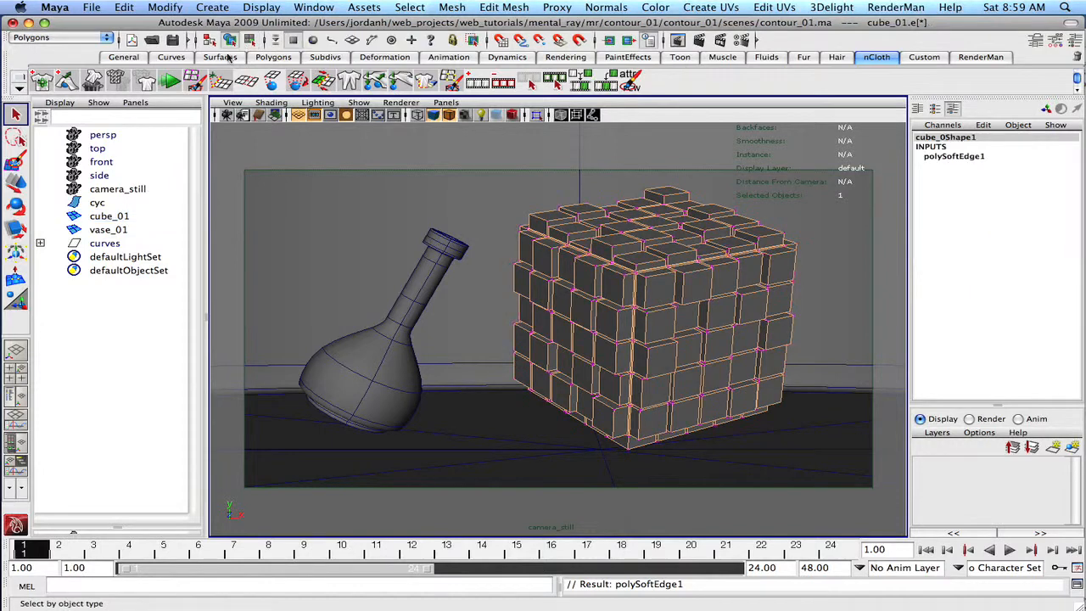
left_click(229, 40)
key("super+s")
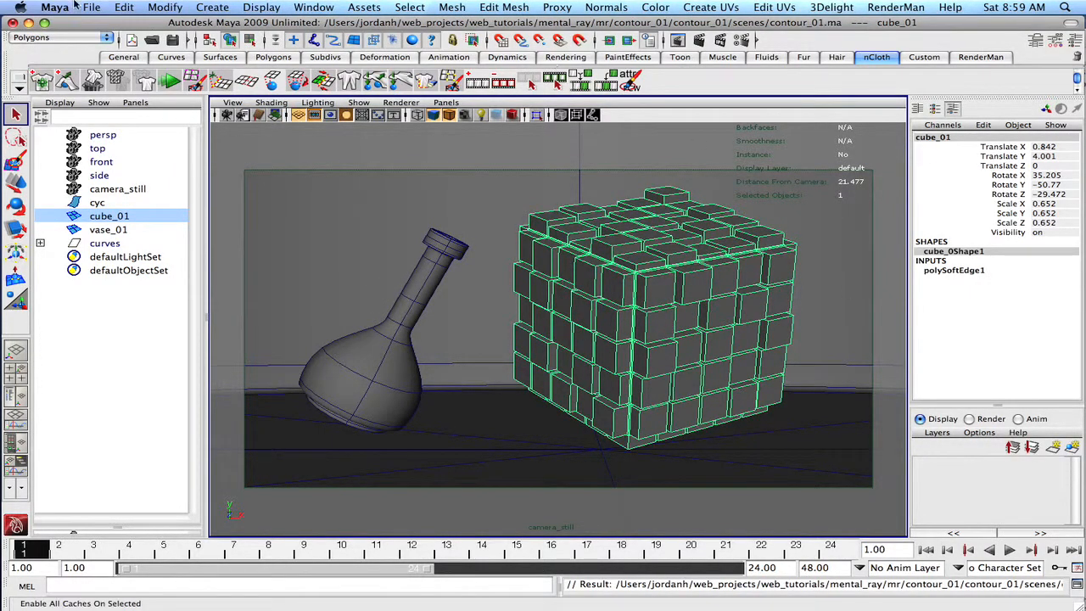
Step: Delete all construction history in the scene
left_click(126, 6)
mouse_move(159, 184)
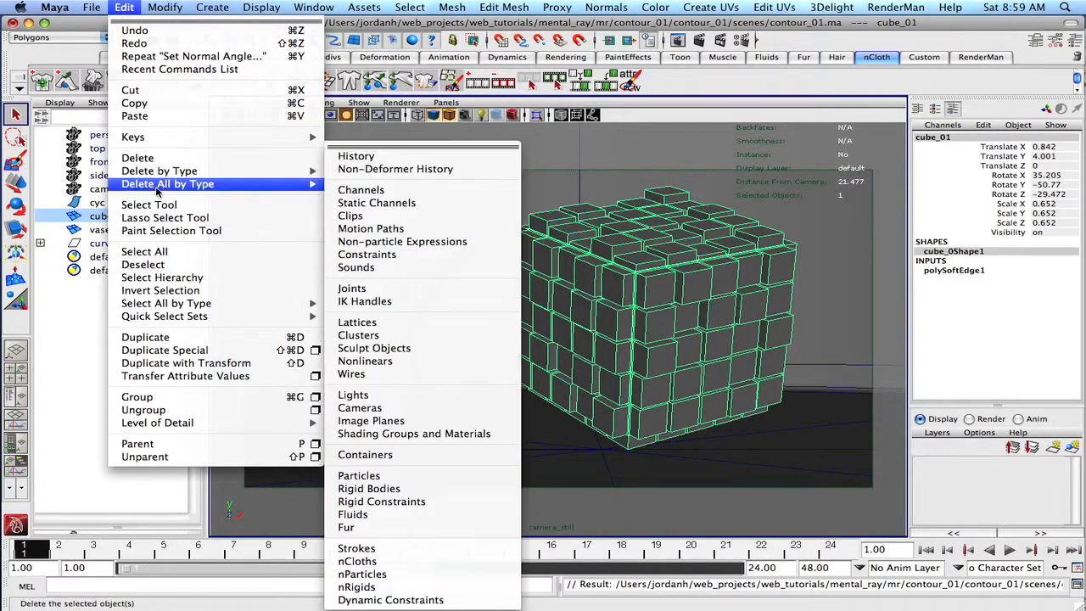
left_click(390, 155)
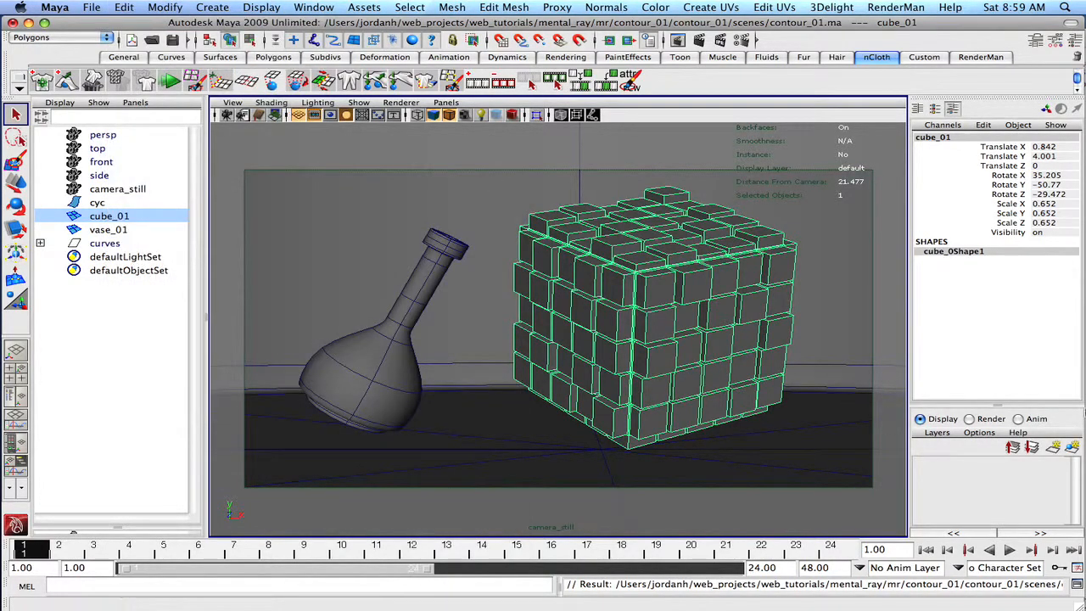
Step: Save the scene under the new name contour_02 in the mayaAscii format
left_click(91, 8)
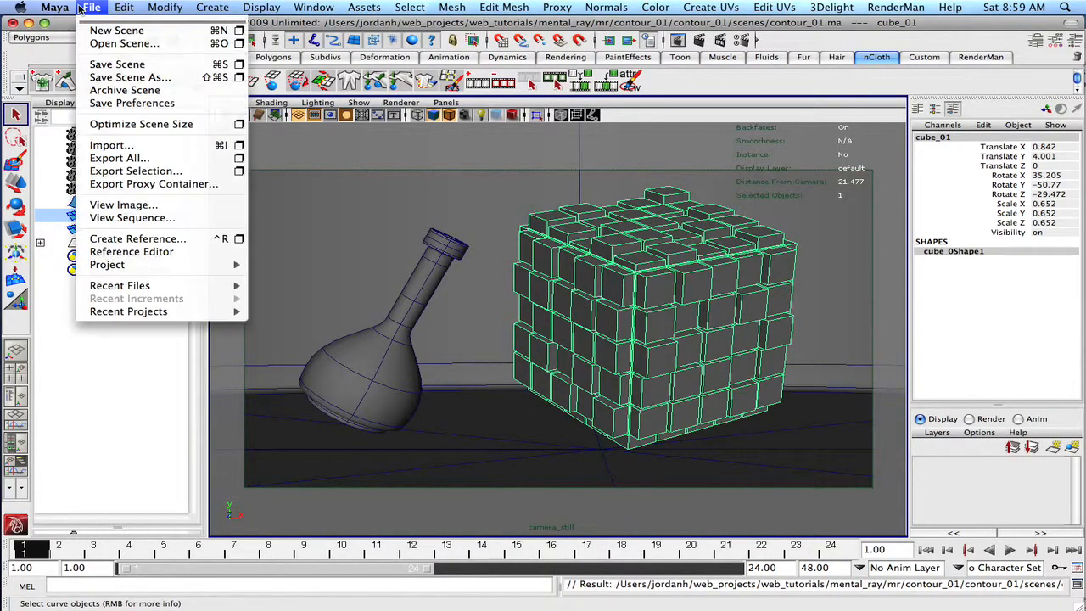
left_click(92, 77)
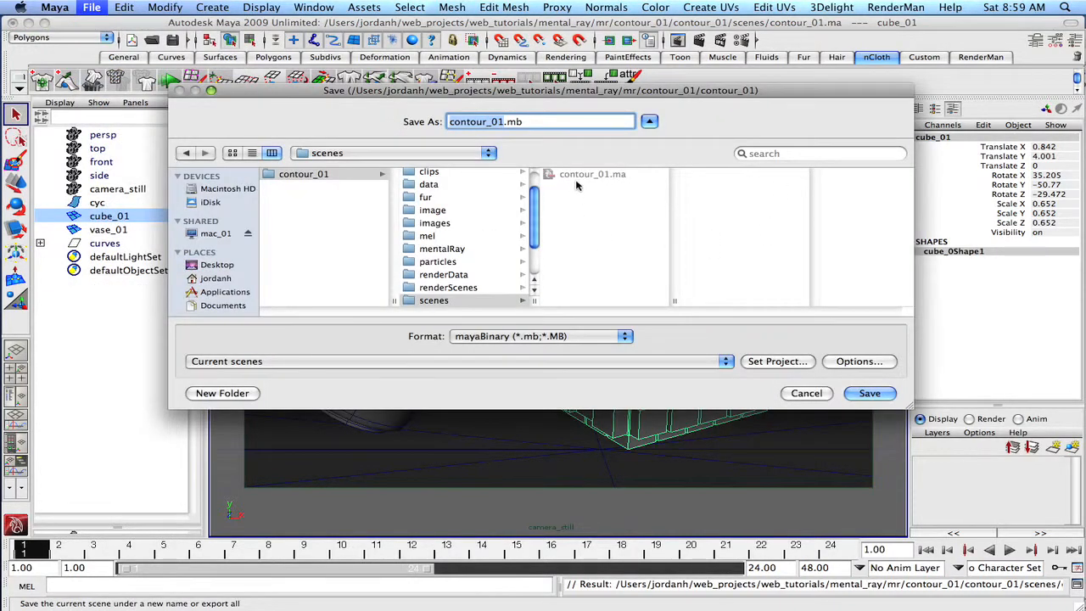
left_click(518, 122)
left_click_drag(505, 122, 499, 123)
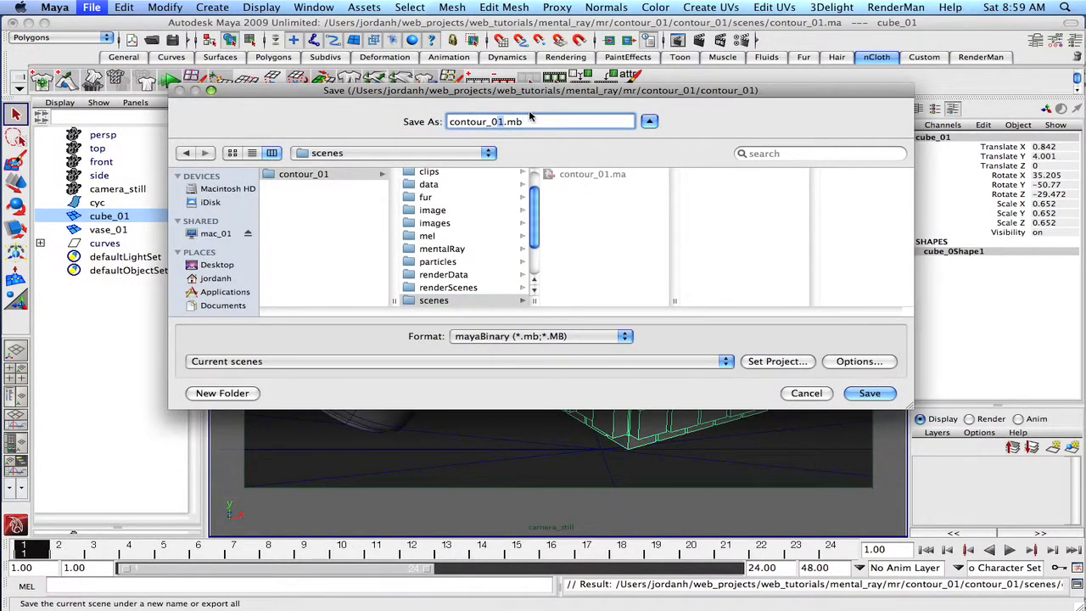
type("2")
left_click(624, 336)
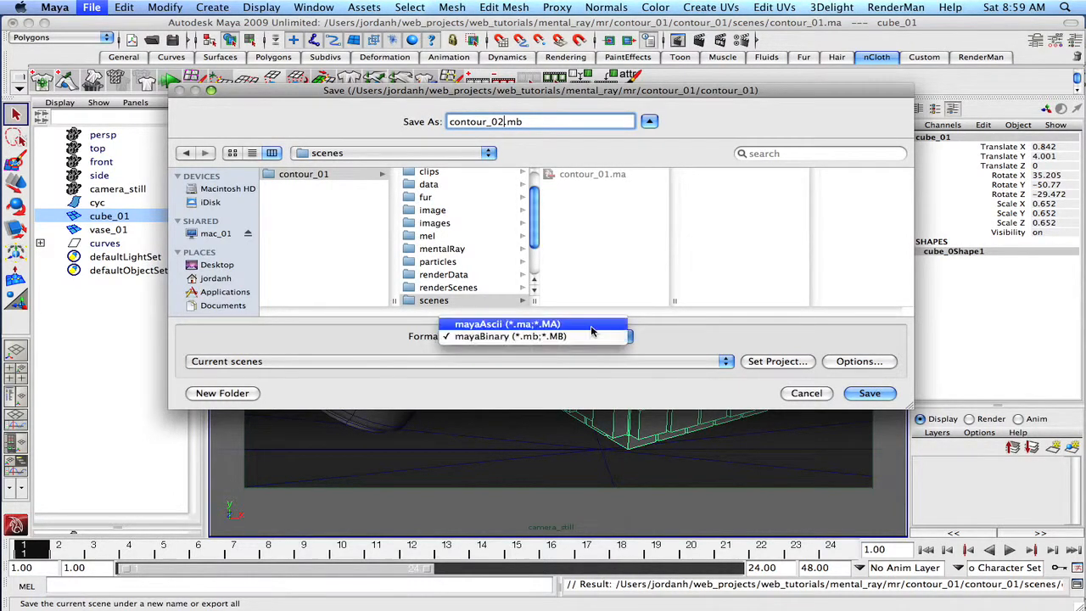
left_click(528, 322)
left_click(874, 395)
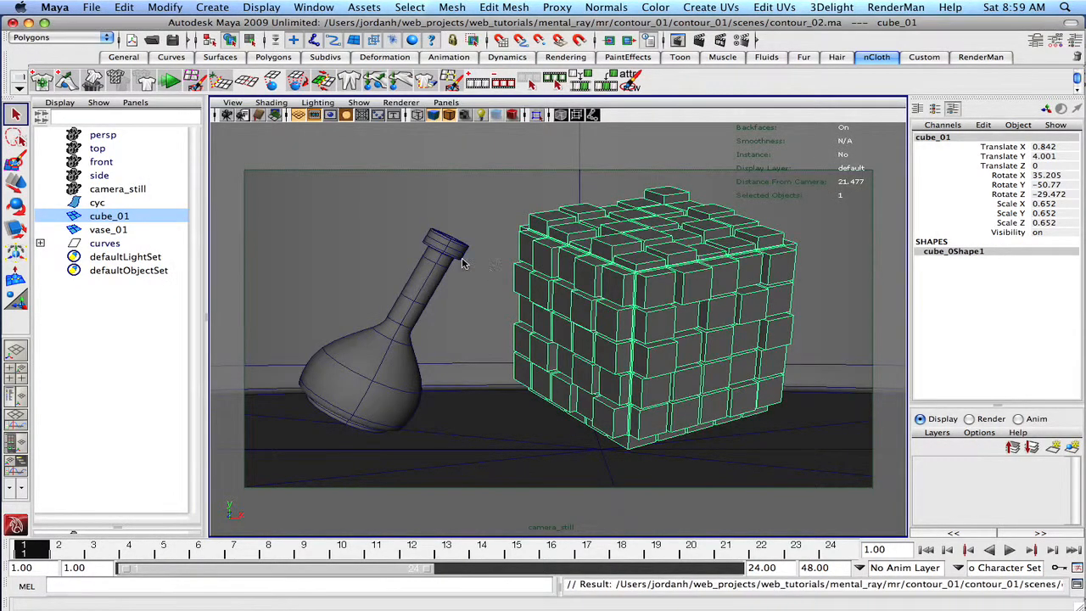
key("super+s")
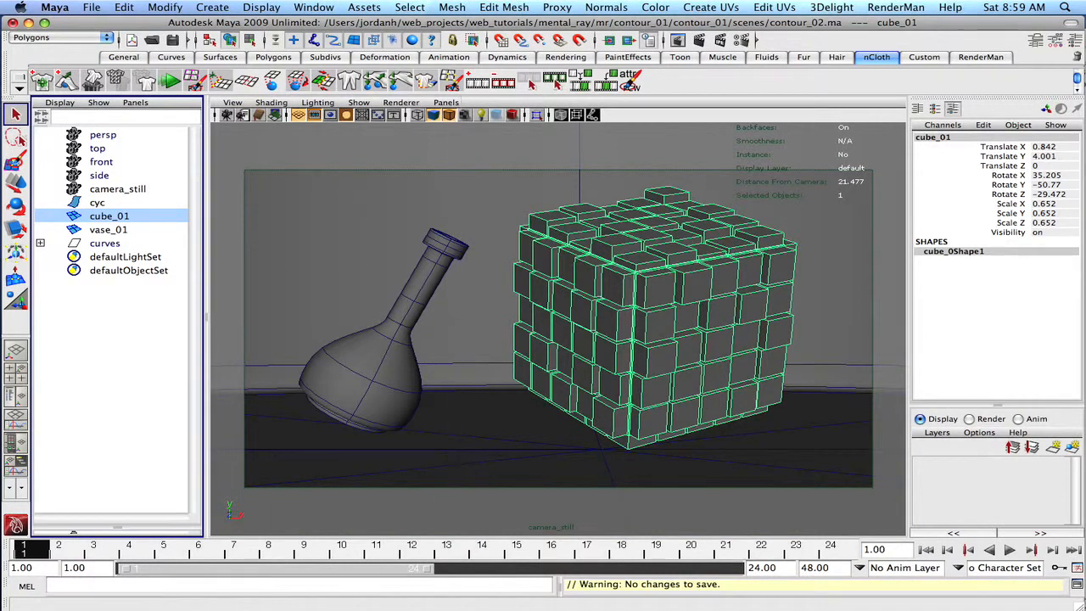
Step: Widen the Outliner pane and switch it to the Hypershade
left_click_drag(207, 323, 356, 299)
key("space")
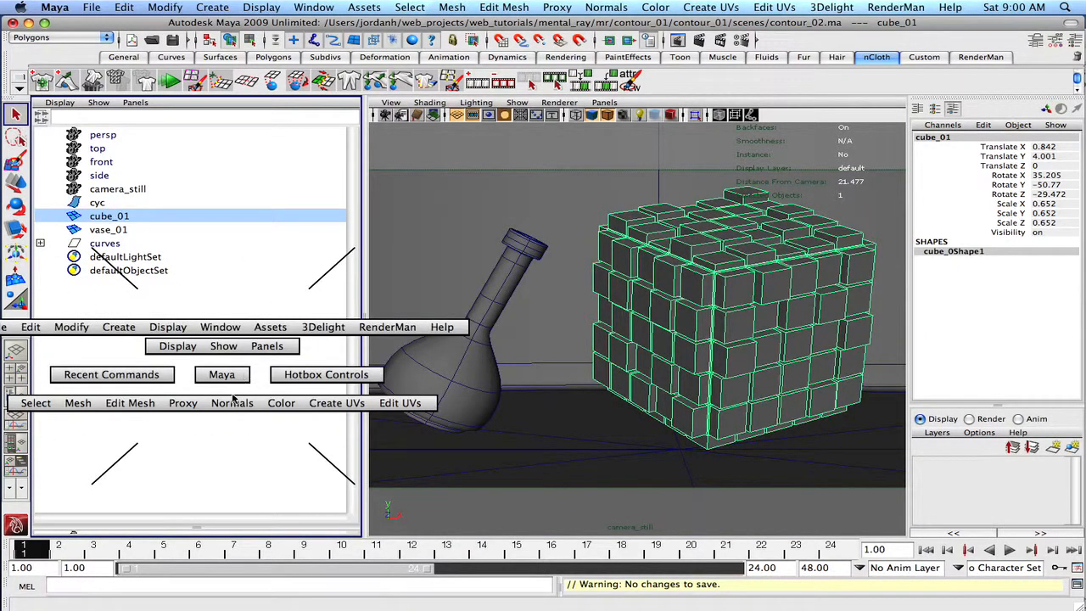
left_click_drag(234, 392, 103, 387)
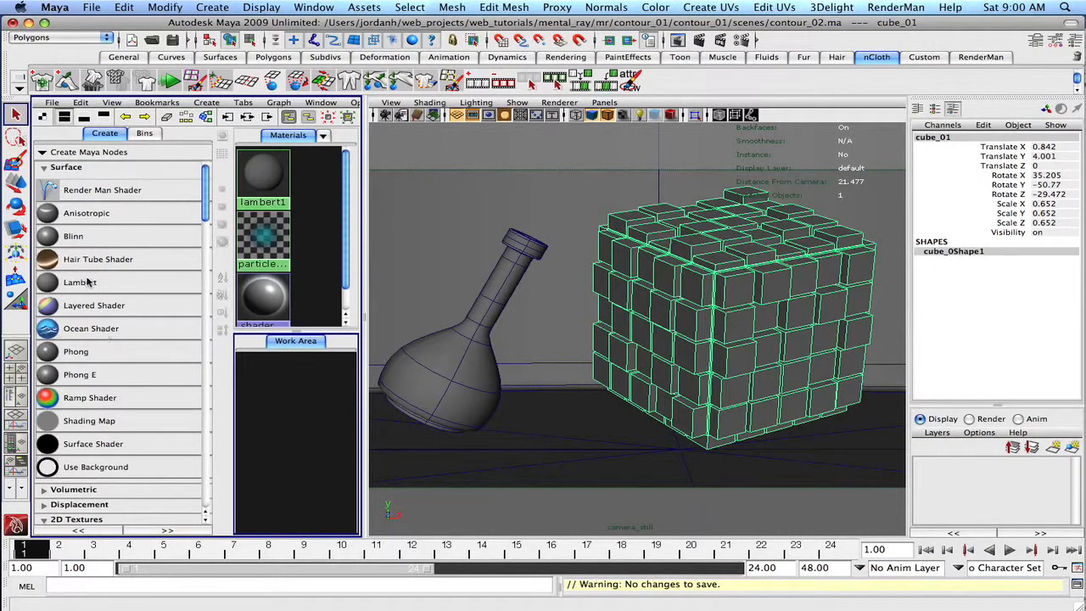
Step: Create three new Lambert materials in the Hypershade
left_click(45, 285)
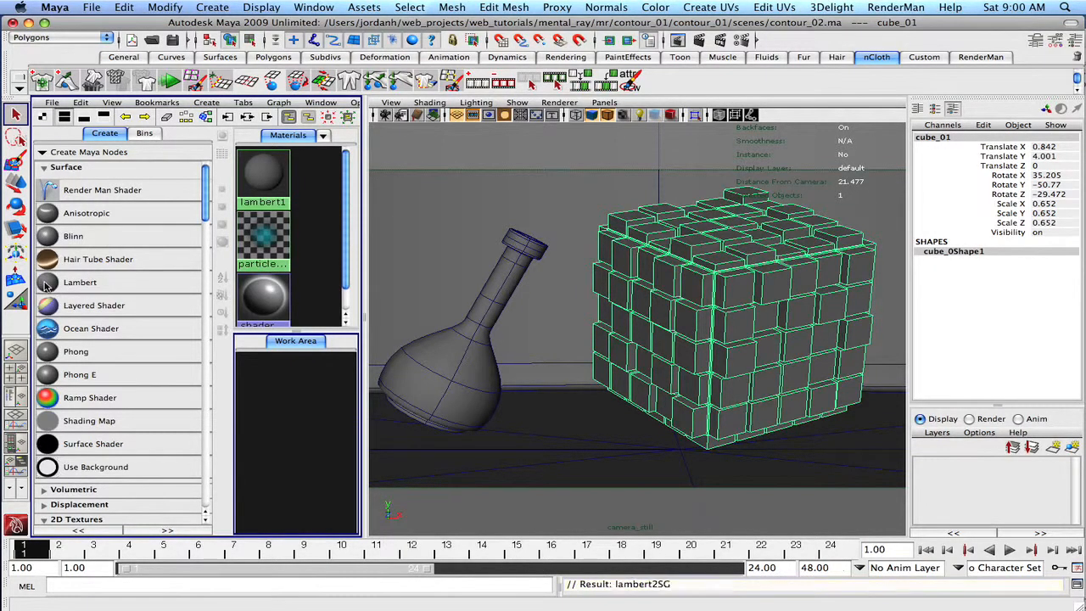
left_click(48, 286)
left_click(51, 286)
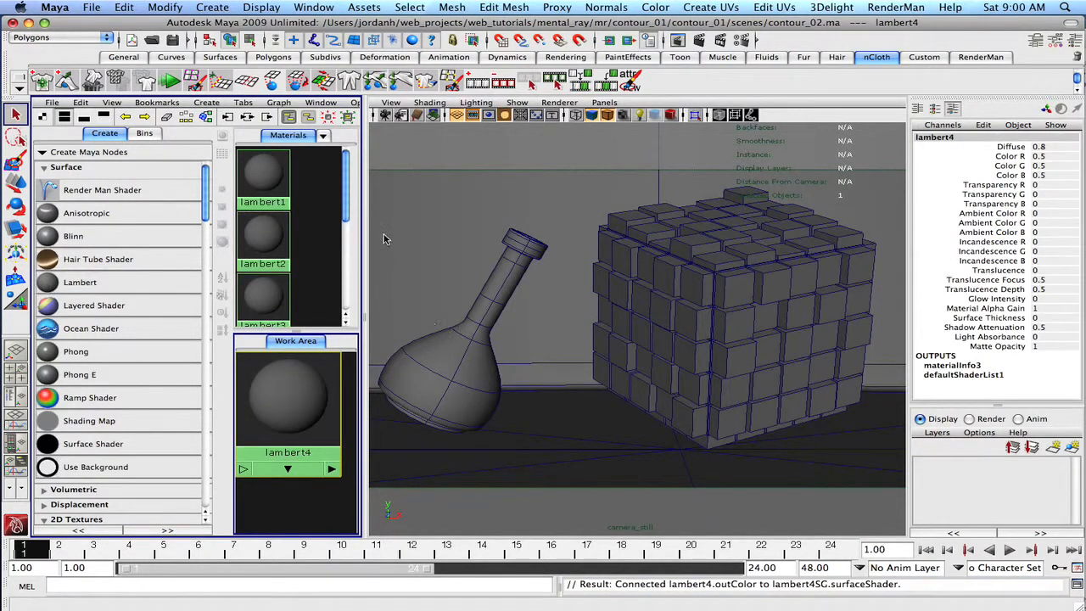
Step: Set the color of lambert2 to white and assign the material to the cyc backdrop
left_click(253, 243)
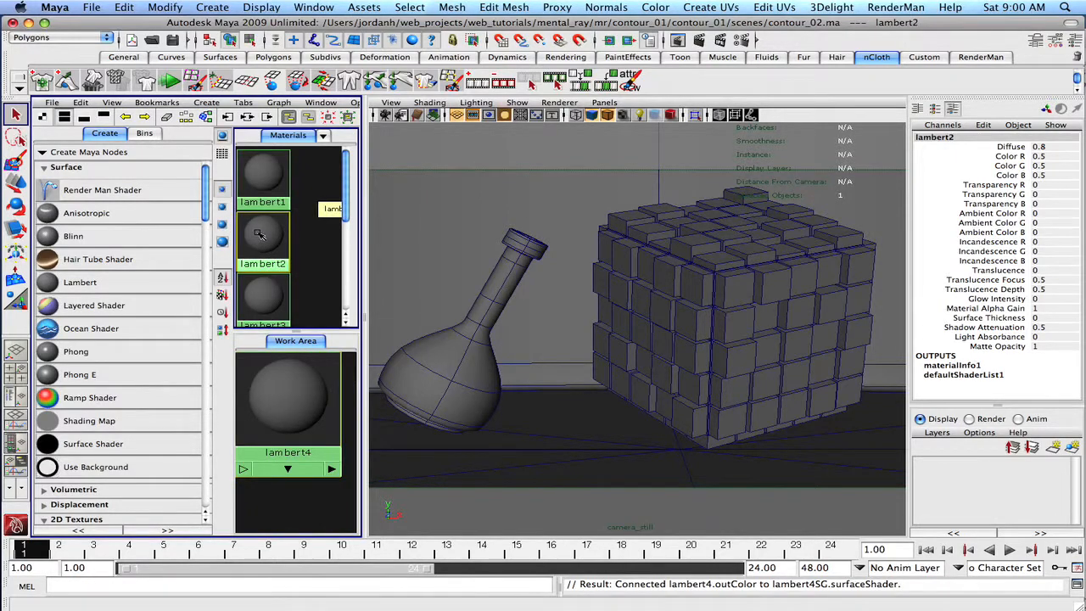
double_click(254, 240)
left_click_drag(235, 217, 438, 158)
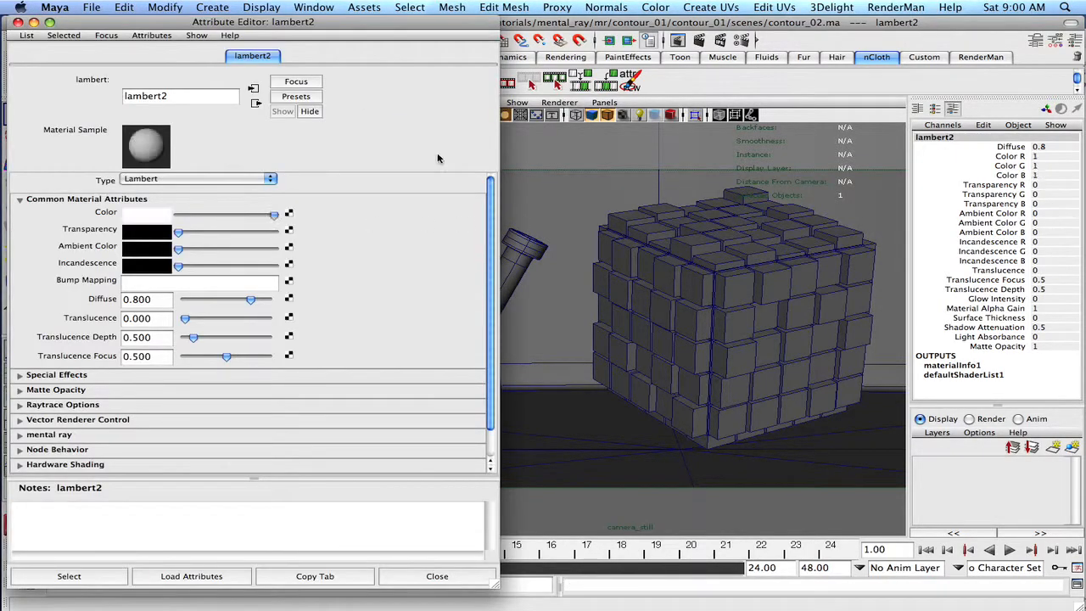
left_click(18, 22)
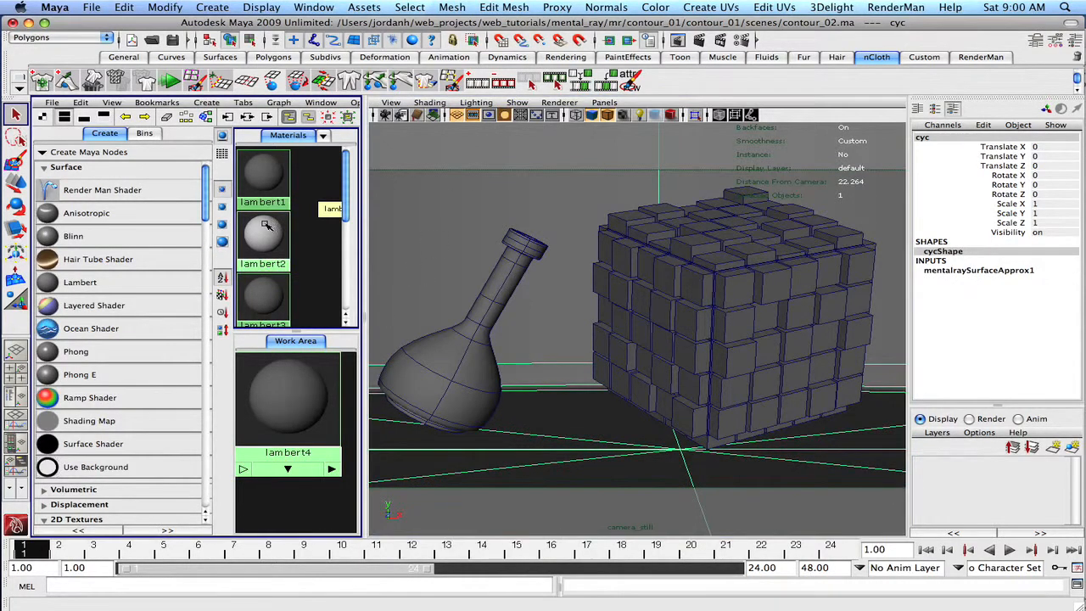
right_click_drag(263, 236, 264, 197)
Step: Assign lambert3 to vase_01 and set the material's color to pure red
left_click(451, 379)
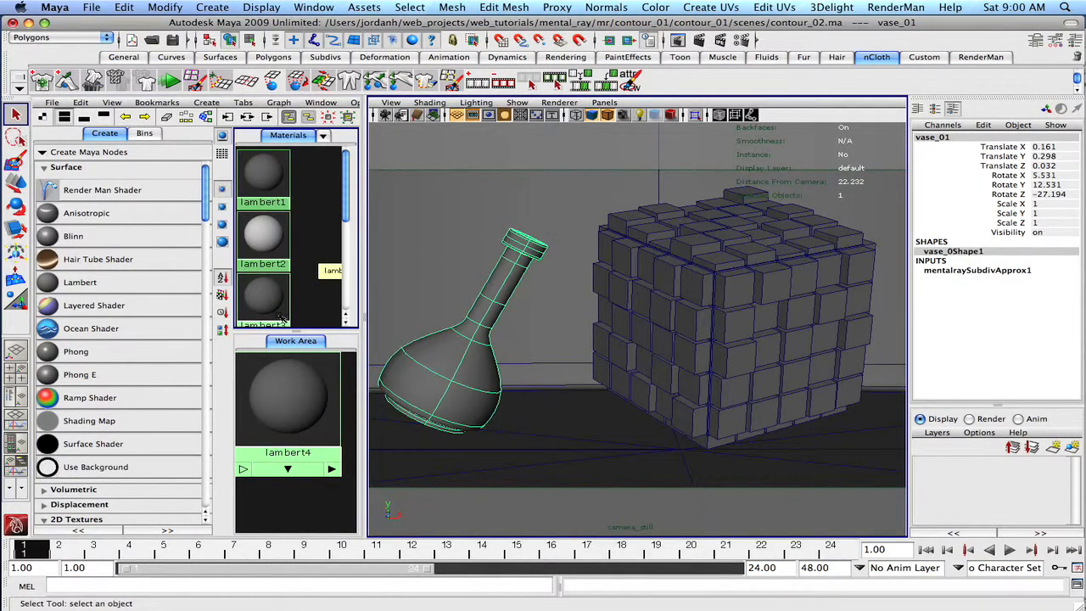
right_click_drag(258, 299, 257, 270)
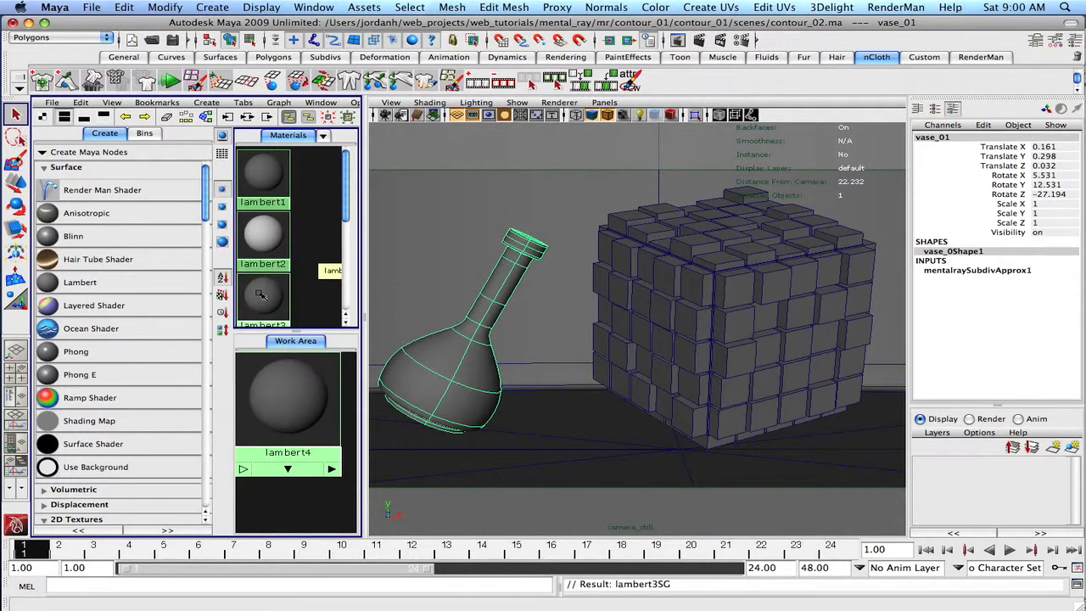
double_click(251, 299)
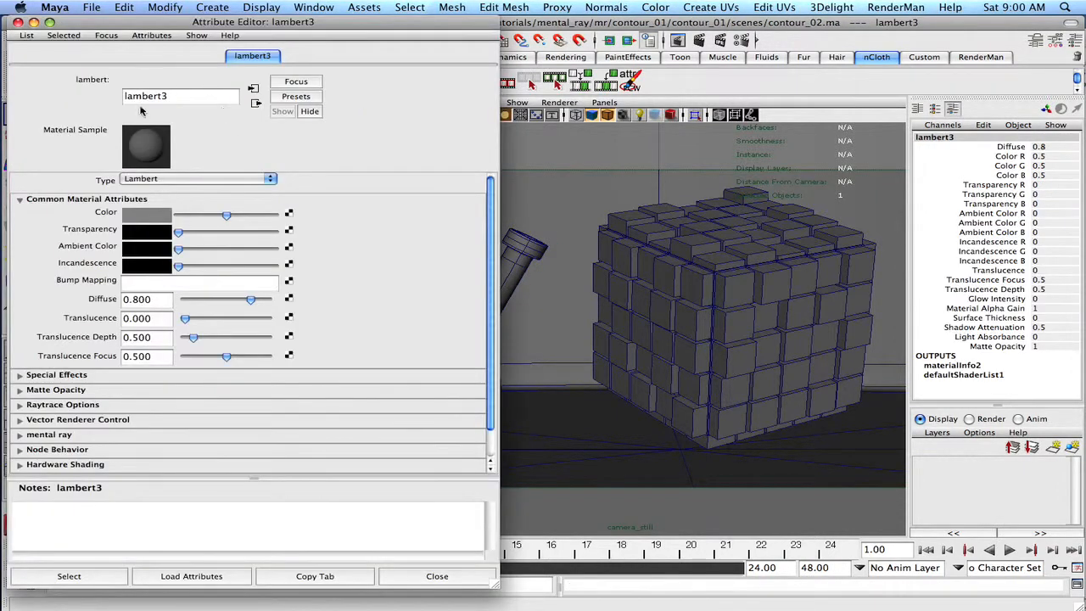
left_click(143, 216)
left_click_drag(273, 217, 273, 215)
left_click(181, 132)
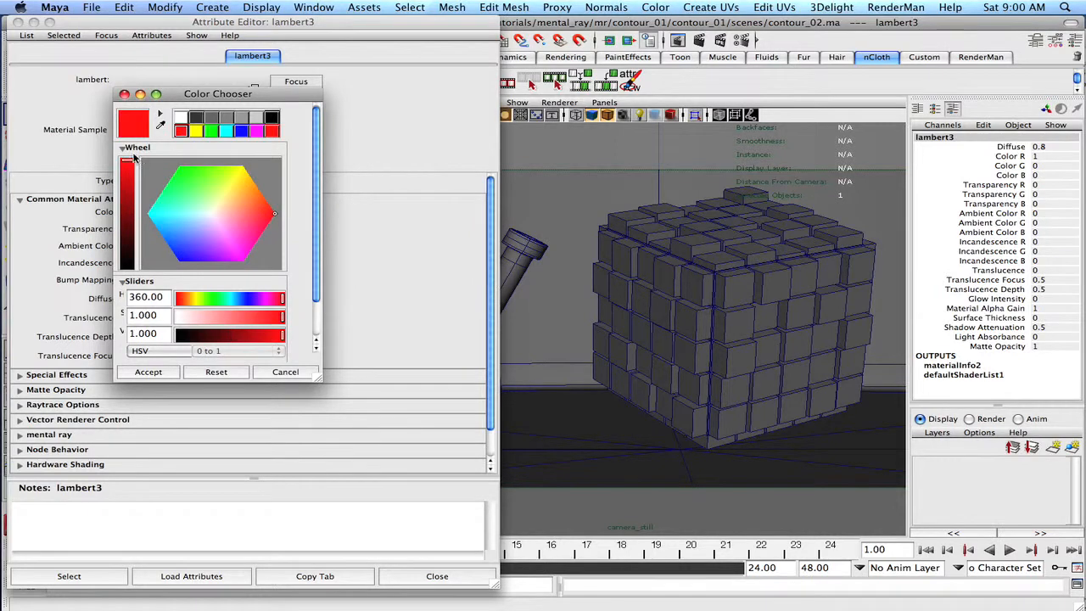
left_click(124, 95)
left_click(17, 22)
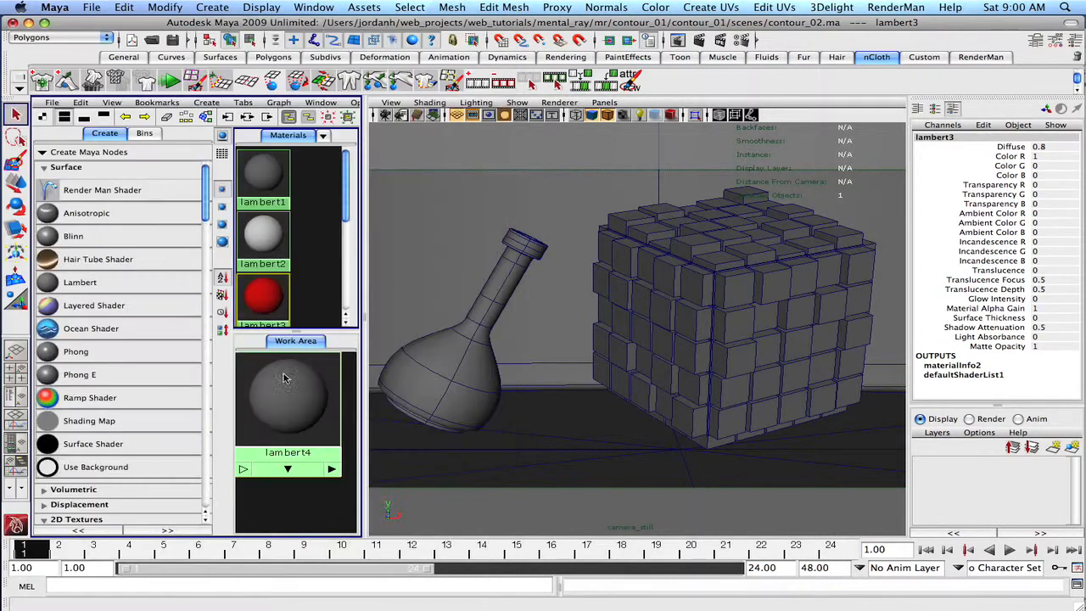
Step: Change the material type of the red lambert3 to Phong and close its attributes
double_click(261, 295)
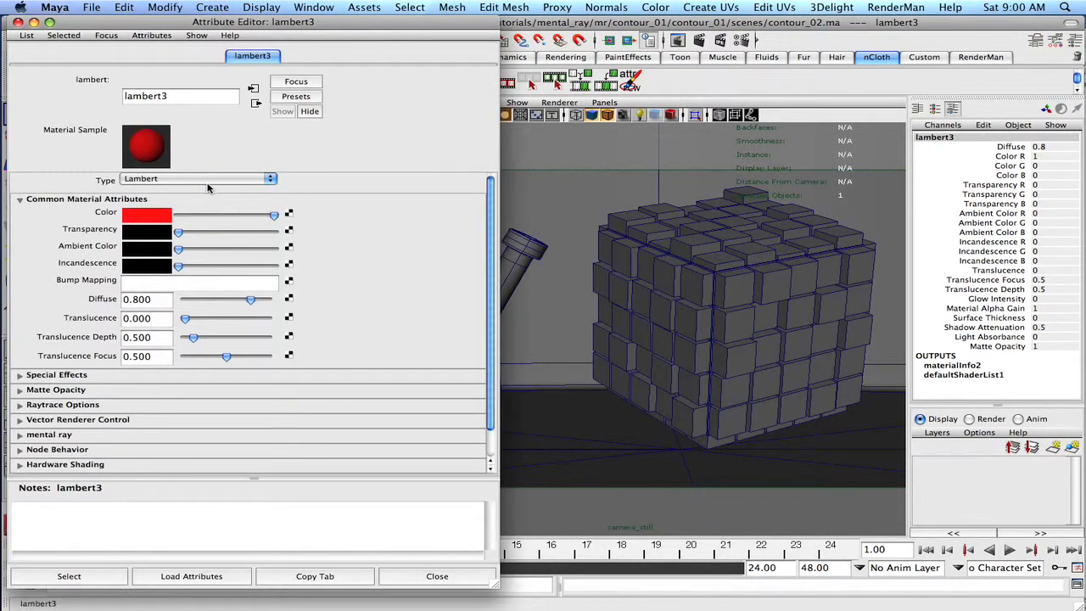
left_click(208, 180)
left_click(201, 214)
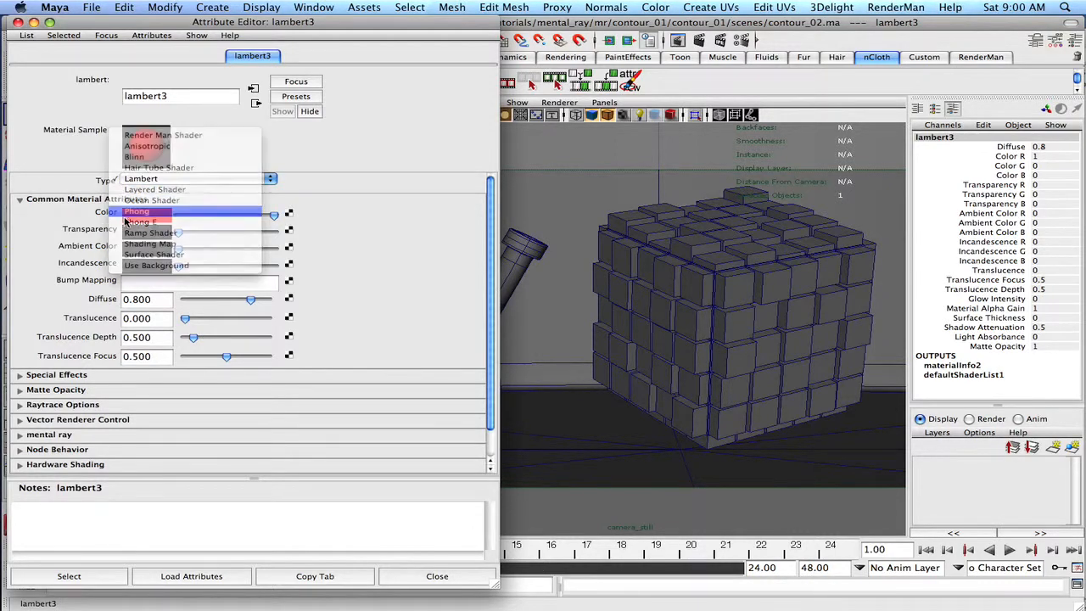
left_click(18, 23)
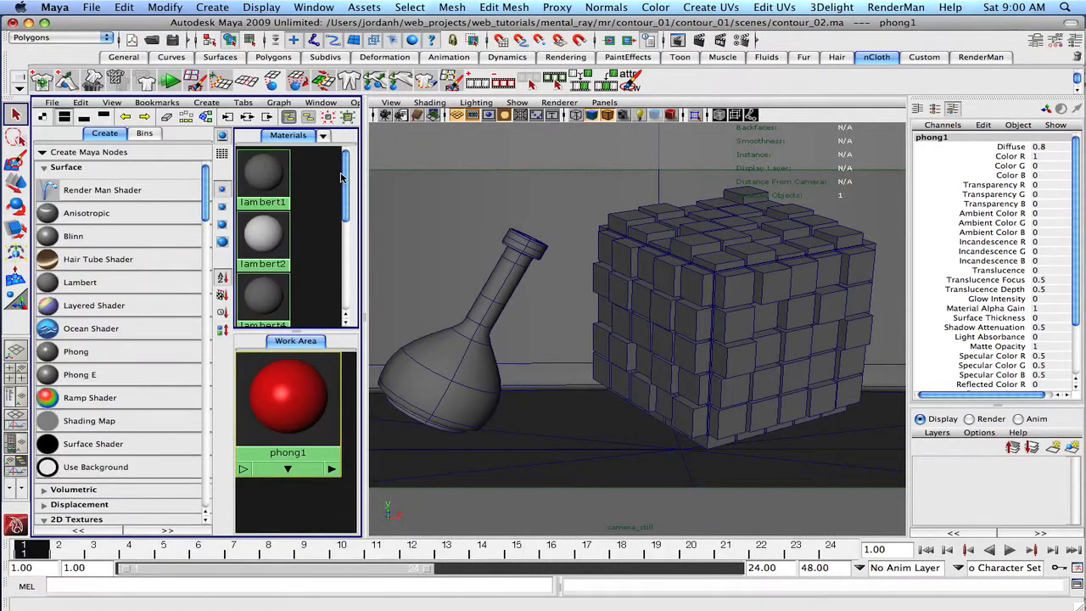
Step: Assign the red phong1 material to vase_01 and turn off the default material display in the camera viewport
left_click(460, 387)
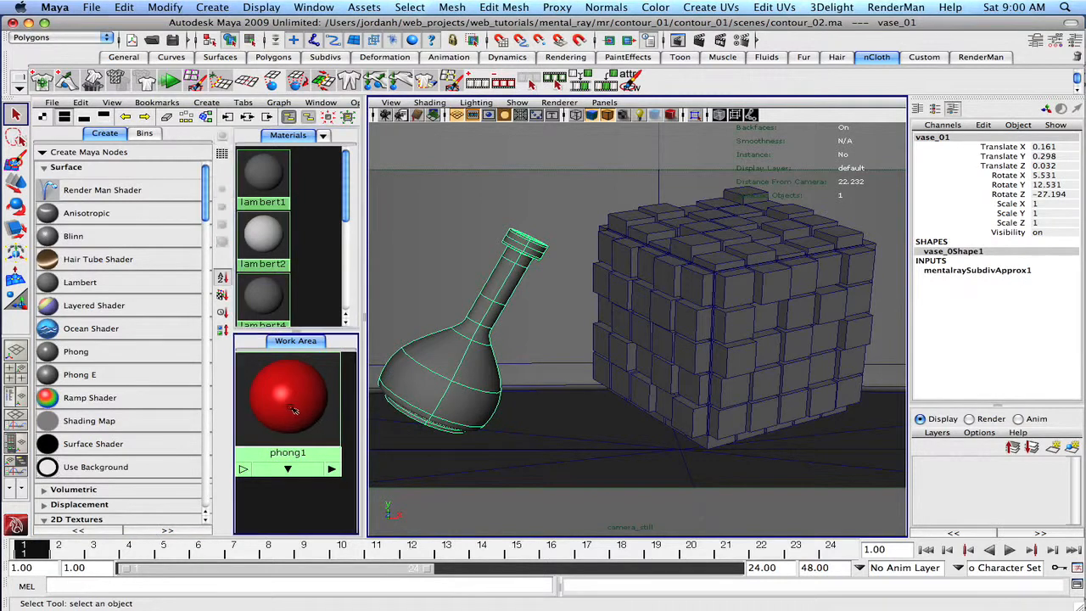
right_click_drag(288, 398, 286, 348)
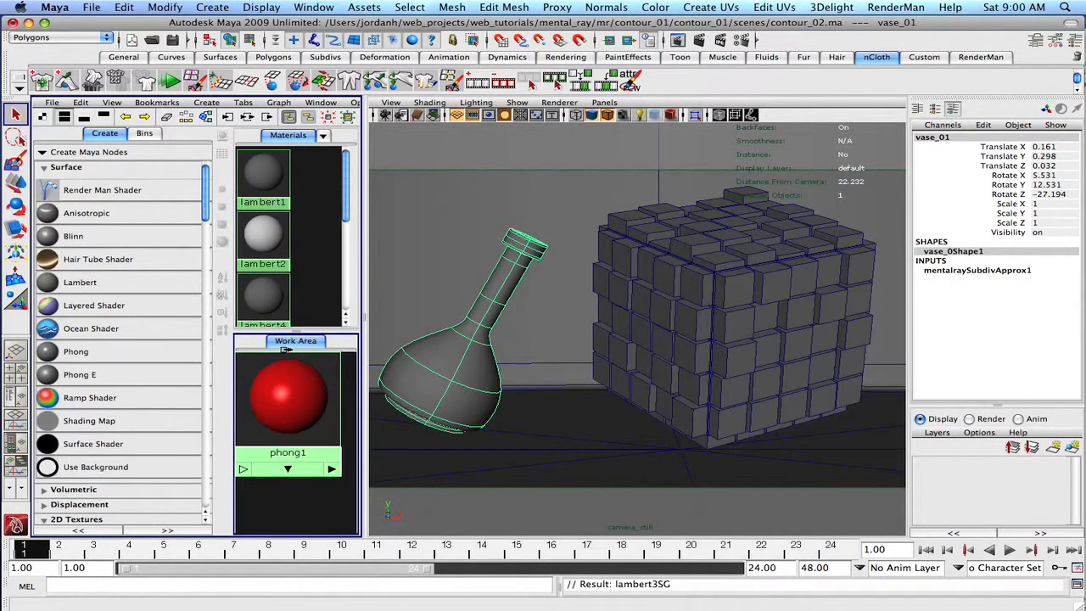
left_click(383, 131)
left_click(391, 101)
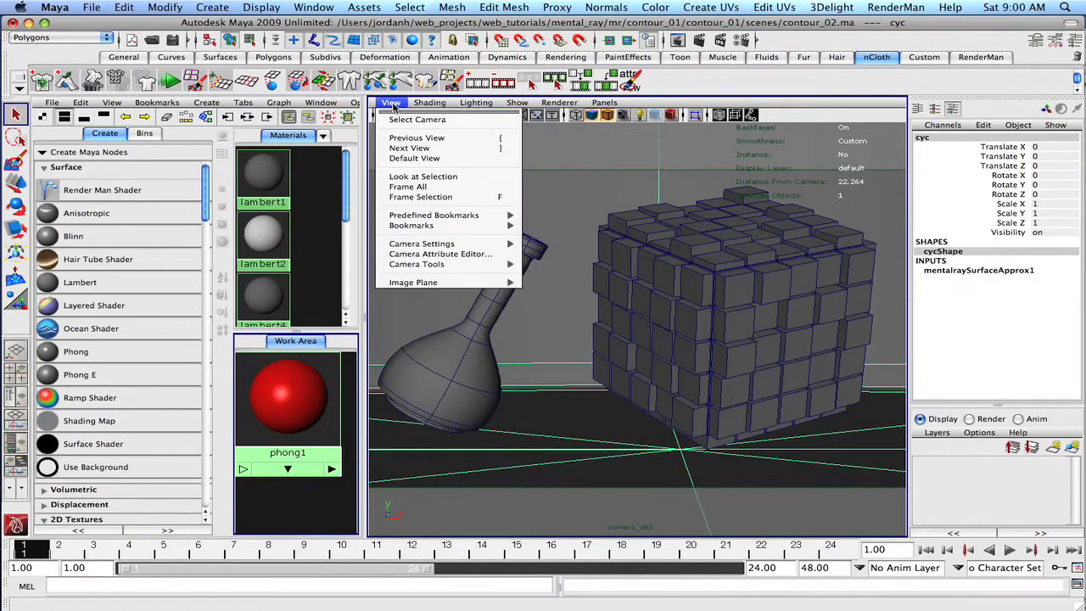
left_click(429, 102)
left_click(465, 200)
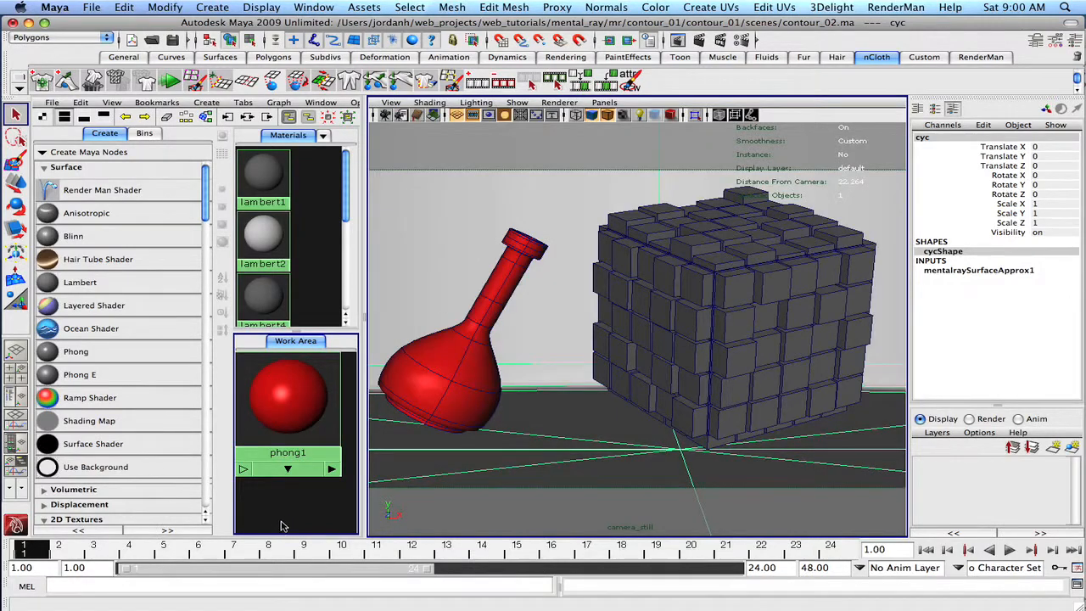
Step: Assign the lambert4 material to cube_01
left_click(332, 496)
left_click(722, 362)
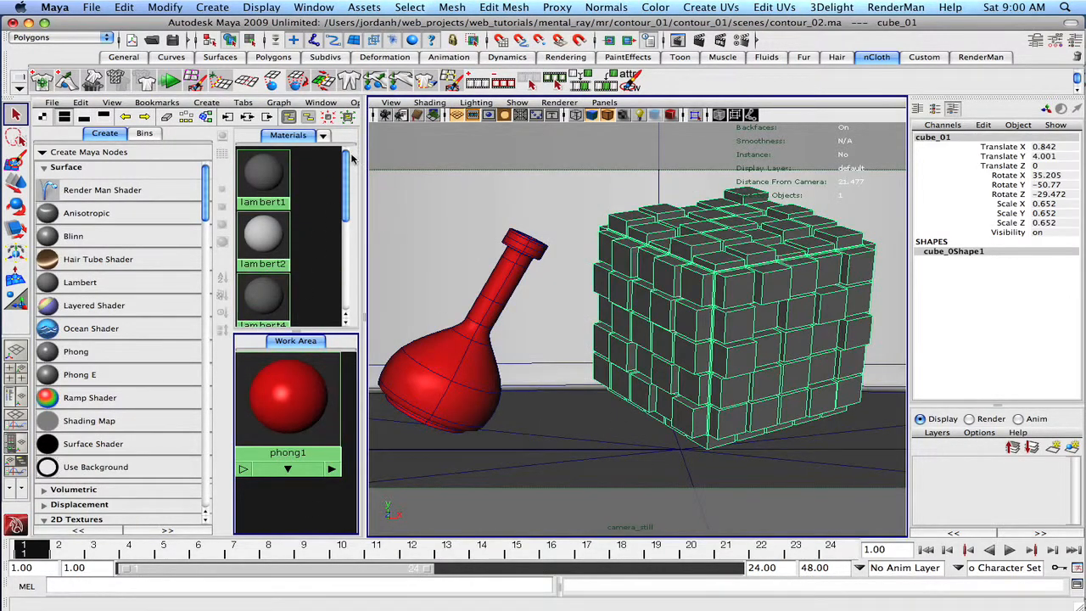
left_click_drag(345, 160, 340, 202)
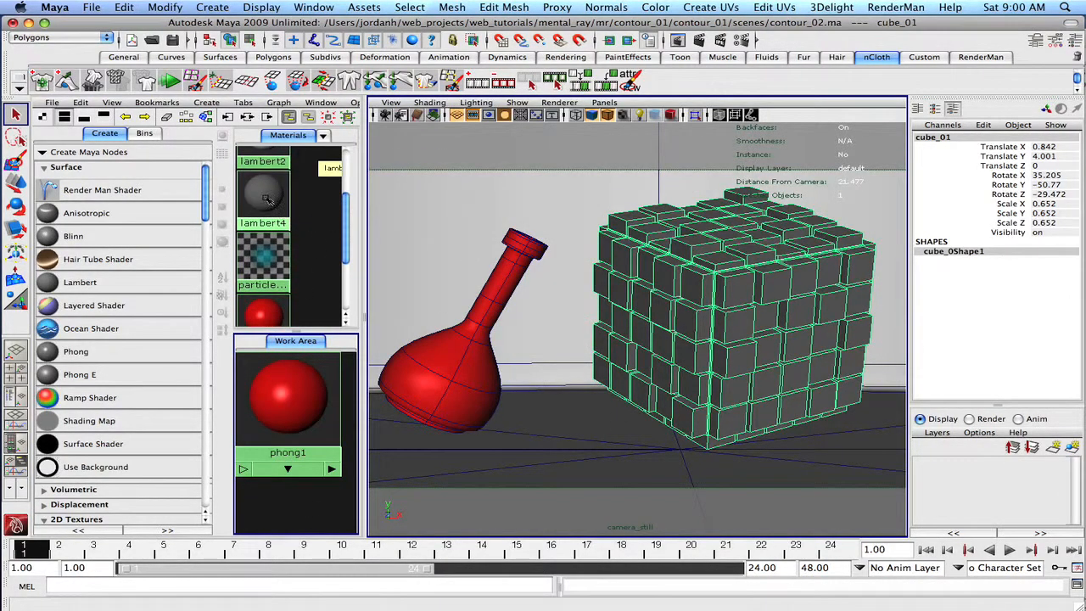
left_click(259, 199)
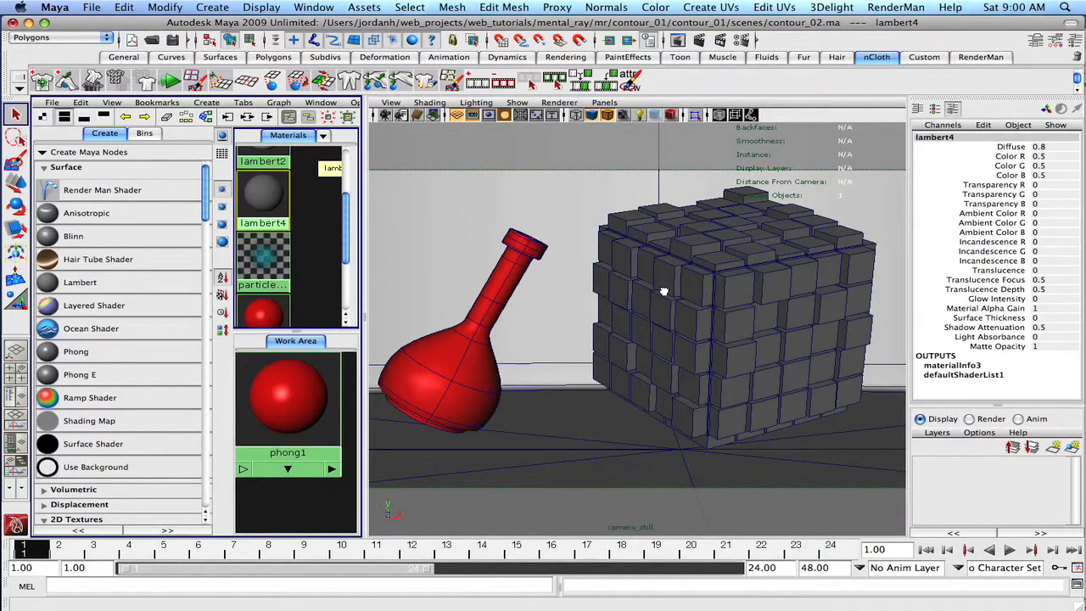
middle_click_drag(667, 291, 668, 291)
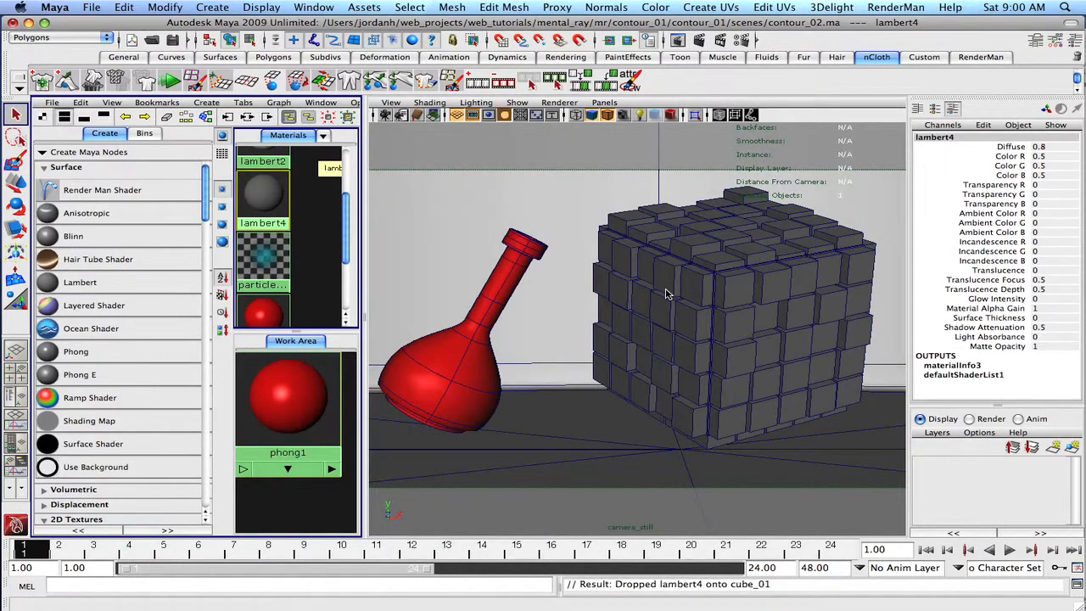
Step: Set lambert4's color to a pale blue with hue 230.83, saturation 0.134 and value 1, close its attributes and save the scene
double_click(270, 196)
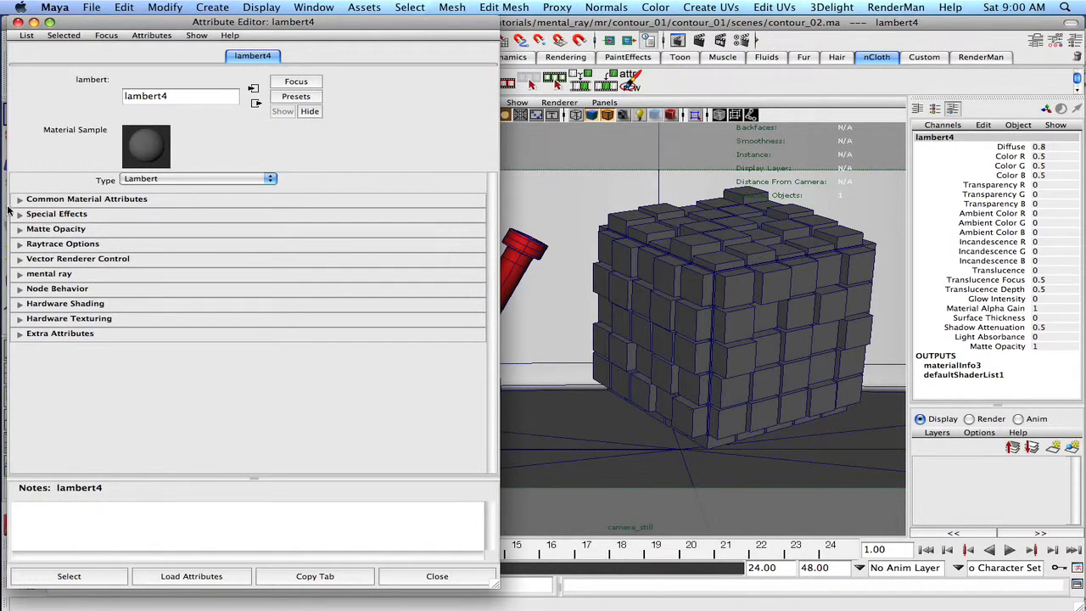
left_click(19, 199)
left_click(149, 212)
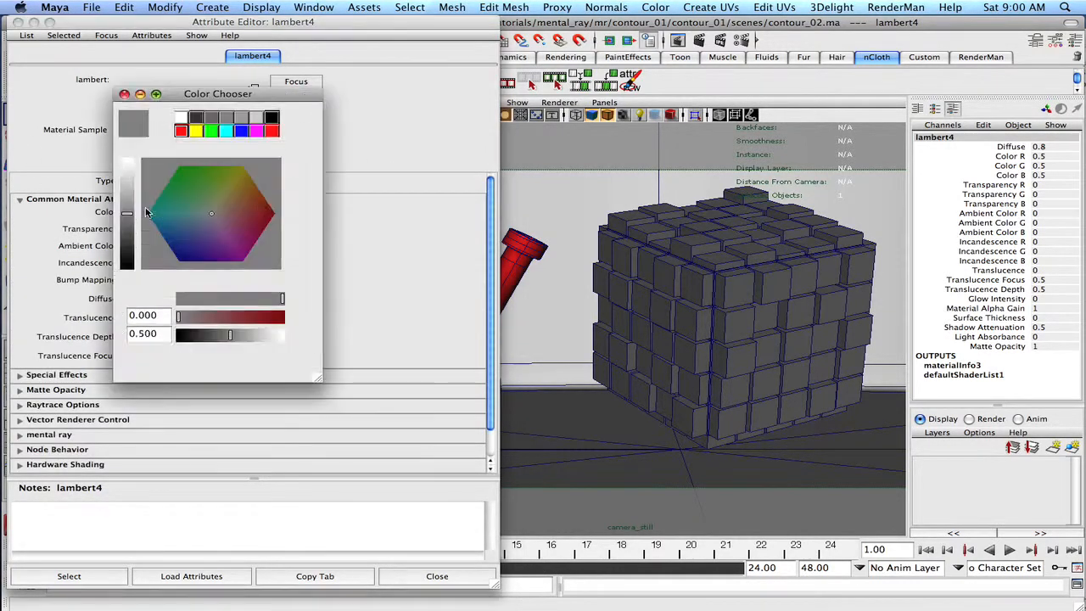
left_click(200, 220)
left_click_drag(199, 220, 199, 217)
left_click_drag(235, 336, 288, 335)
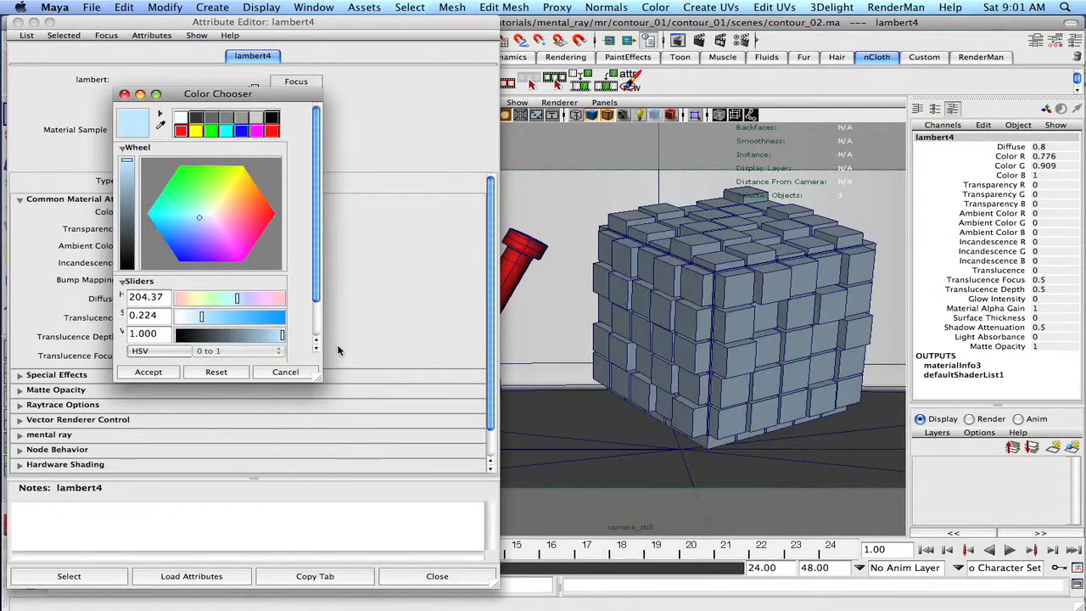
left_click_drag(200, 323, 245, 299)
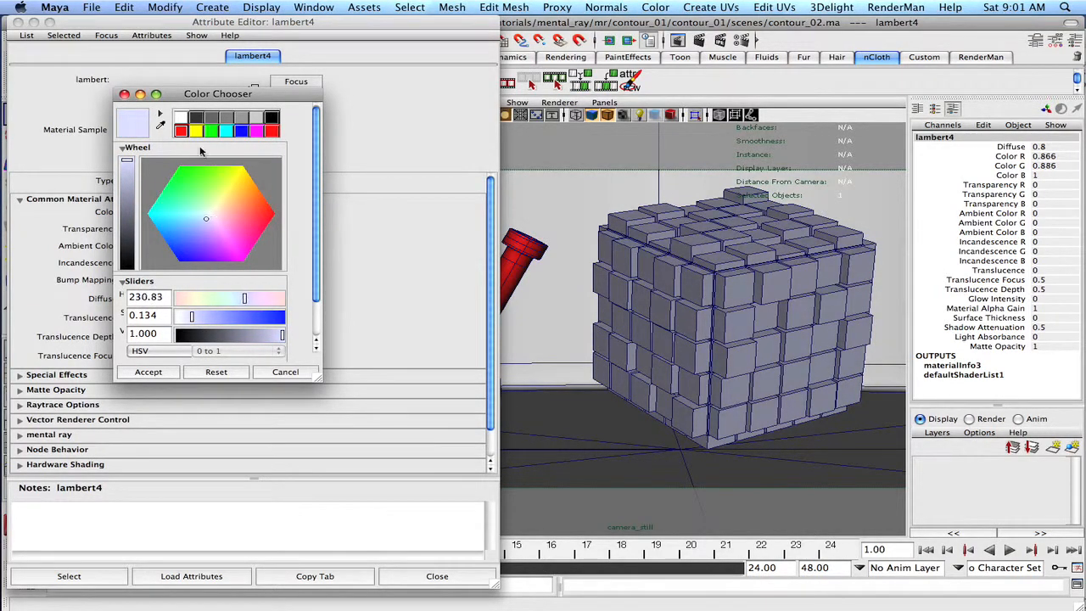
left_click(124, 95)
left_click(12, 22)
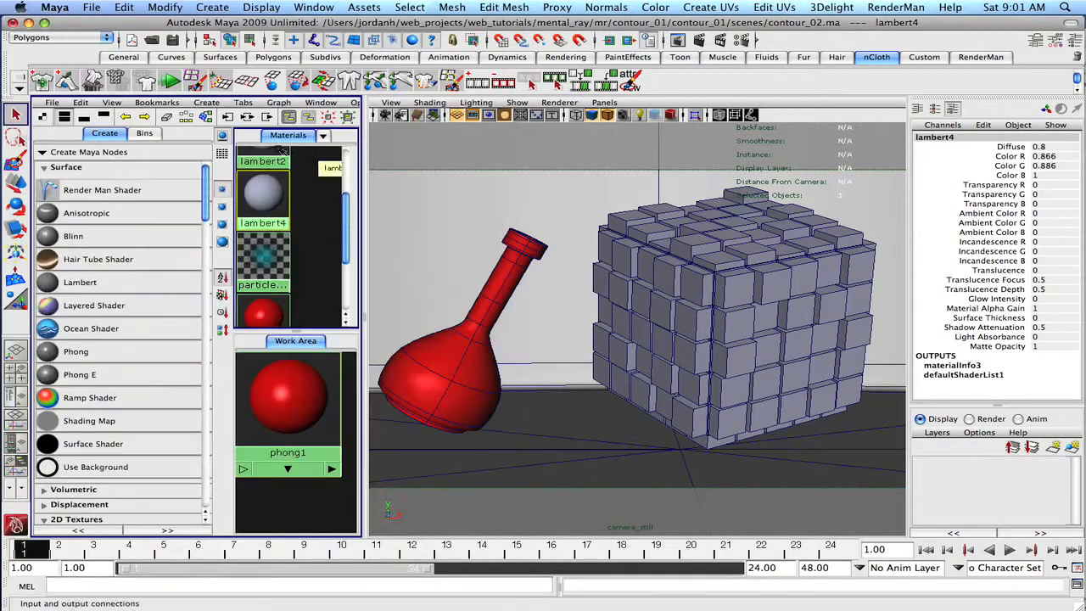
key("super+s")
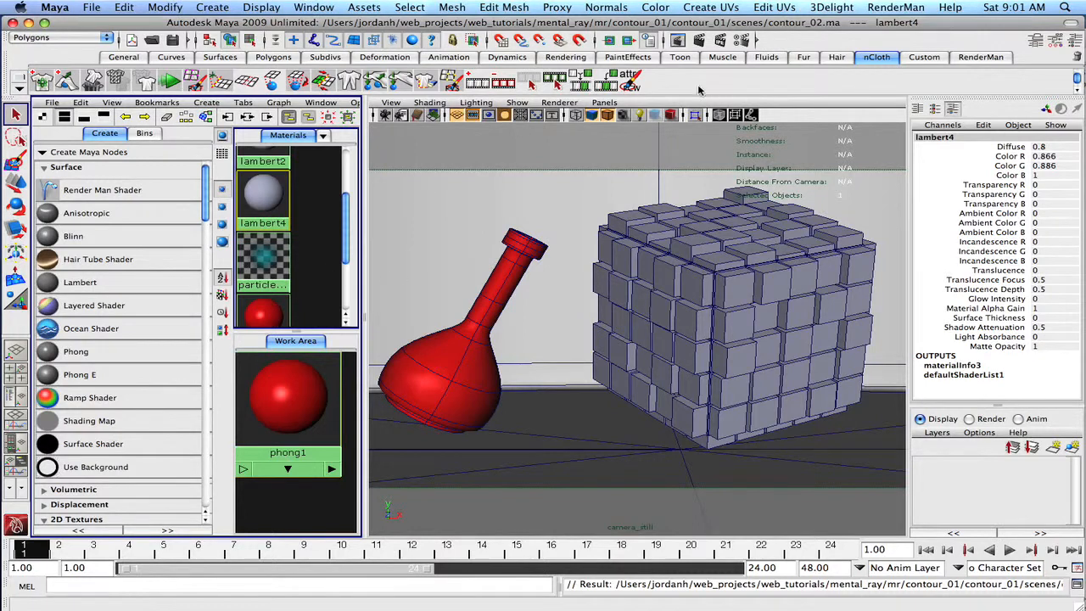
Step: Create a directional light and rotate it to about 22.2 degrees around Y
left_click(312, 7)
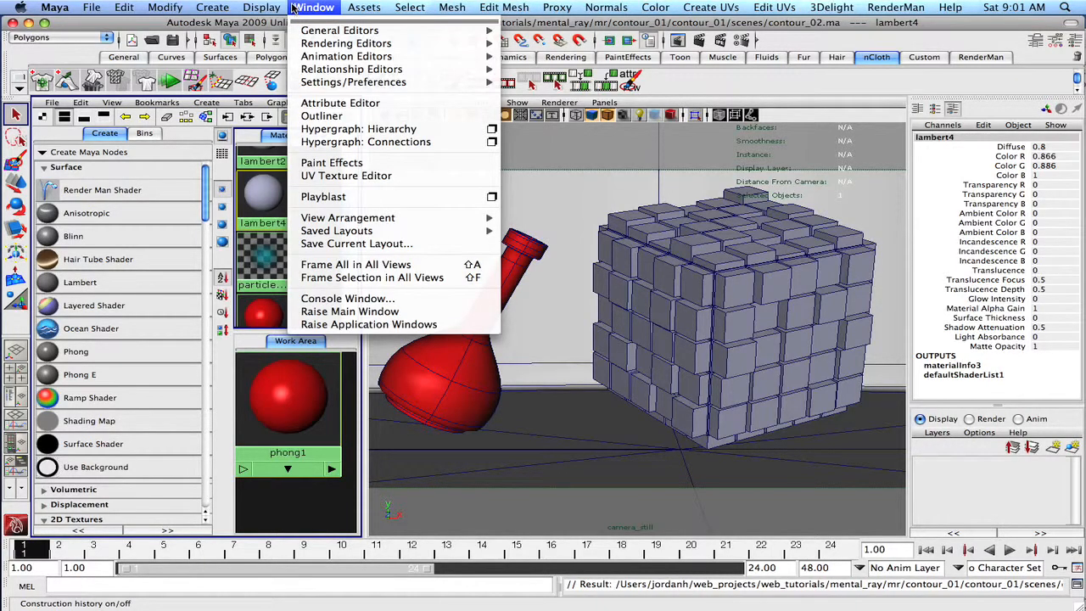
mouse_move(212, 11)
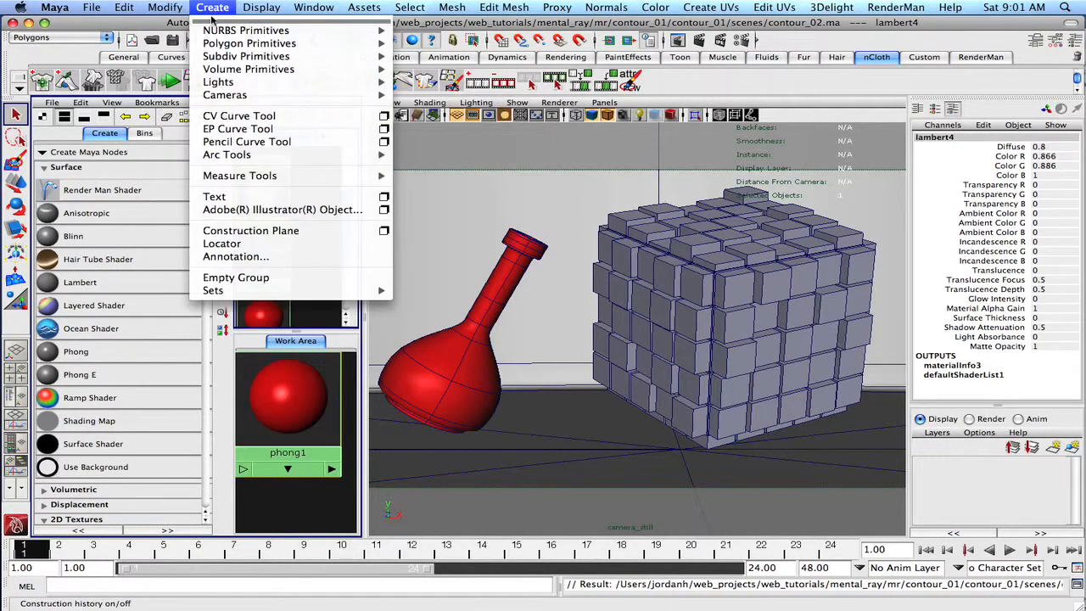
mouse_move(223, 82)
left_click(458, 102)
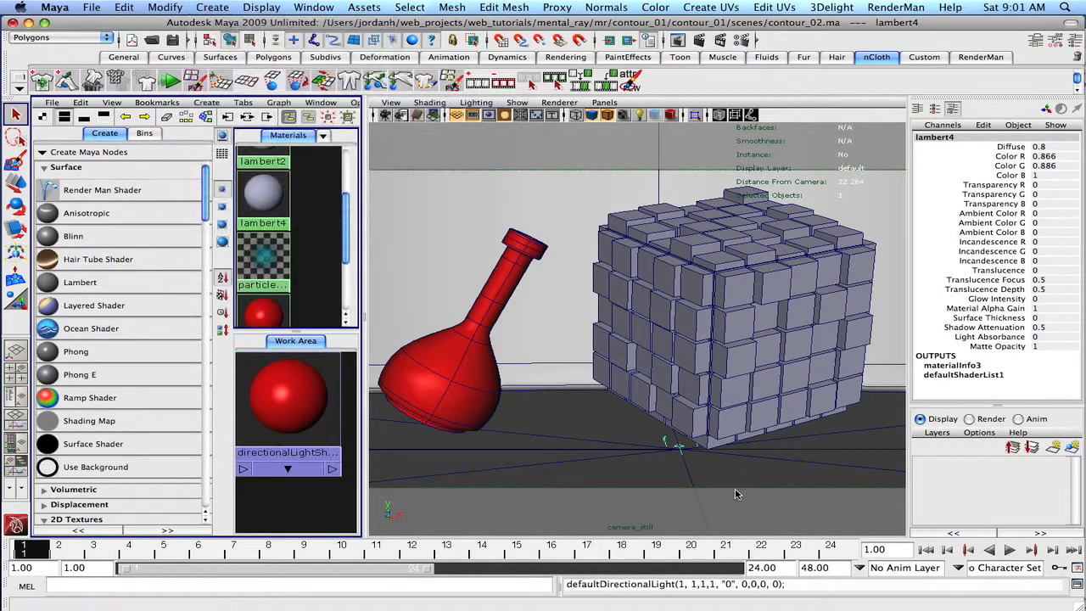
key("e")
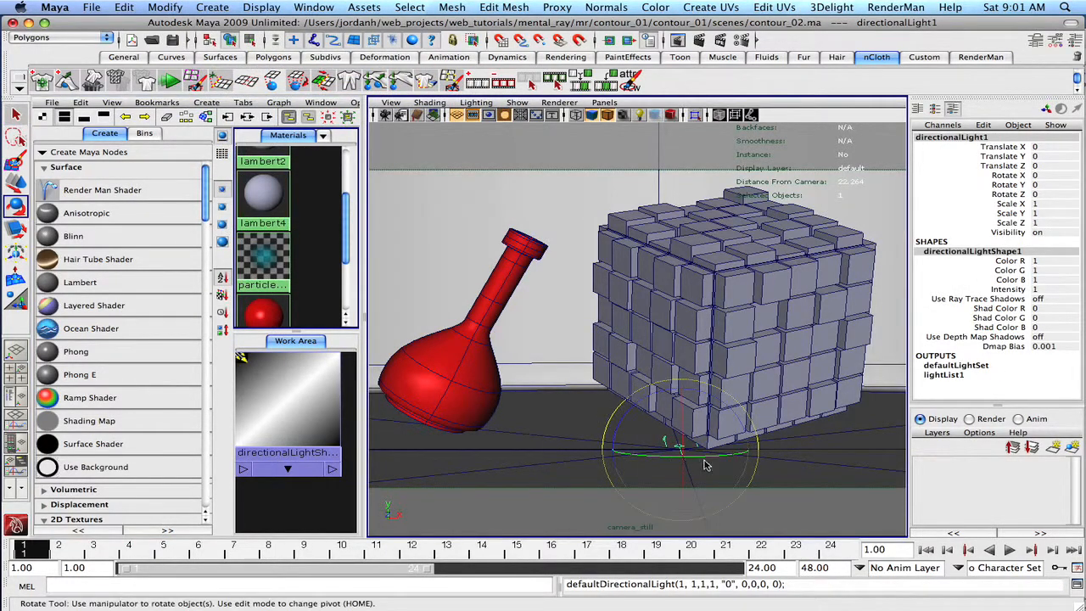
left_click_drag(704, 465, 711, 434)
Step: Raise the directional light to about 1.155 in Y and scale it uniformly to about 2.614
key("w")
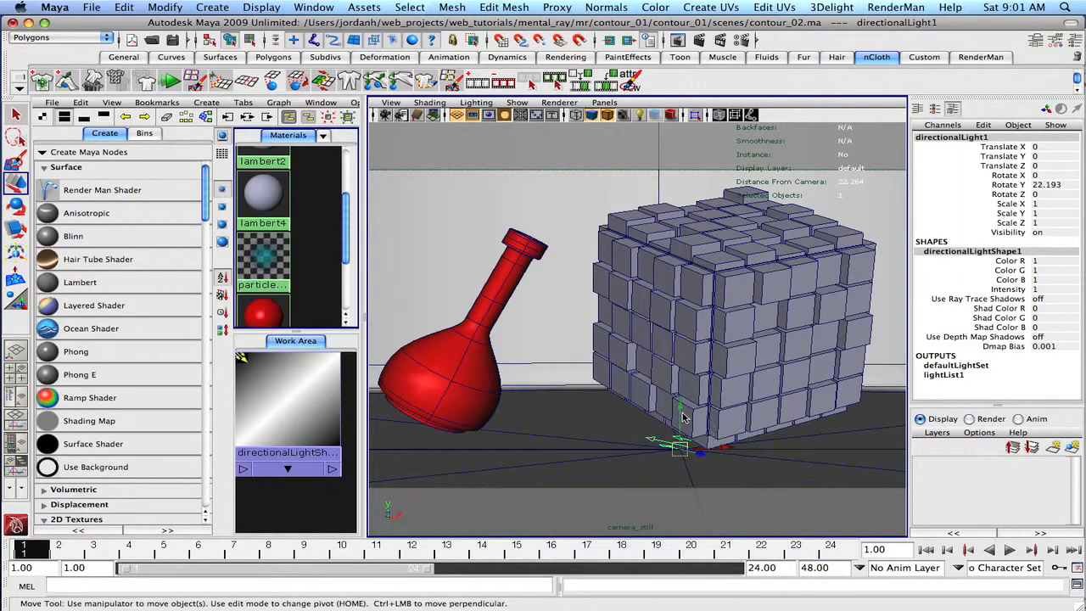
left_click(691, 377)
key("z")
left_click_drag(684, 409, 693, 351)
key("r")
left_click_drag(678, 407, 791, 389)
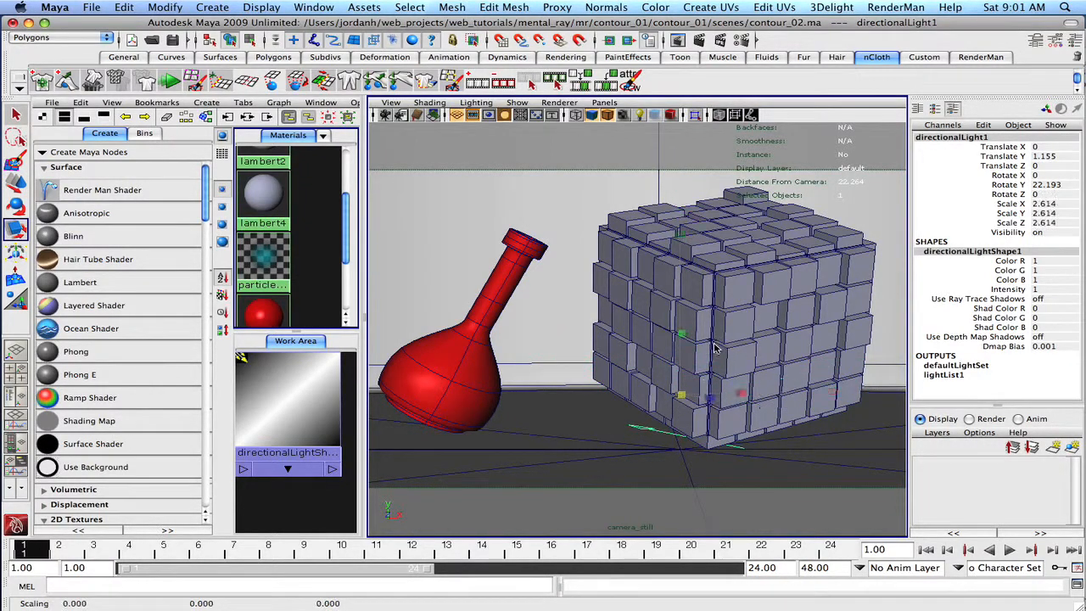
Step: Raise the directional light to about 2.025 in Y and shift it sideways toward the vase in the enlarged camera view
key("w")
left_click_drag(680, 350, 680, 309)
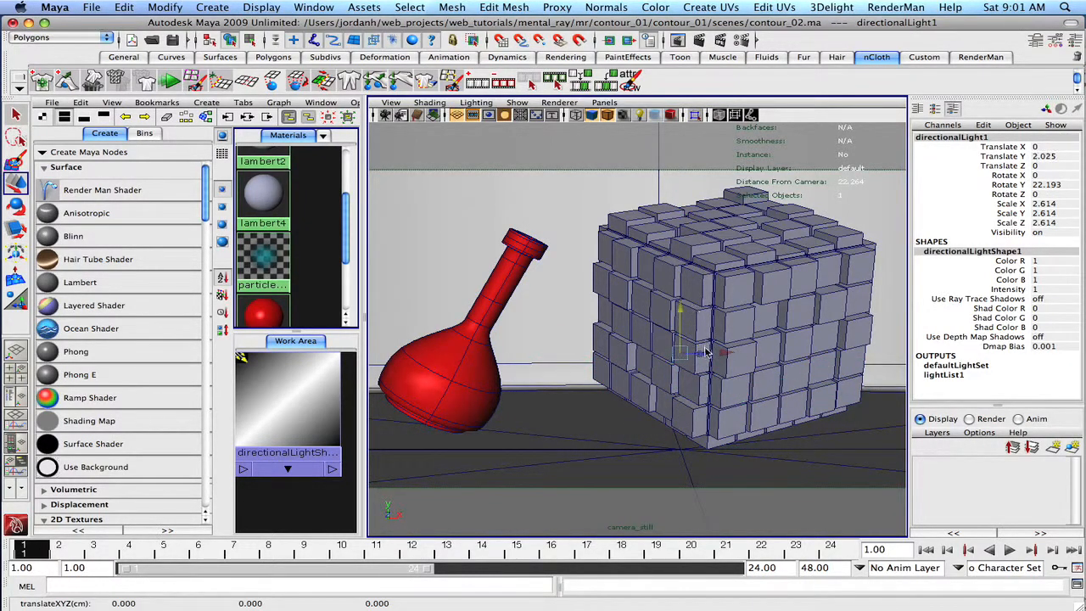
left_click_drag(734, 355, 651, 356)
left_click(598, 355, "shift")
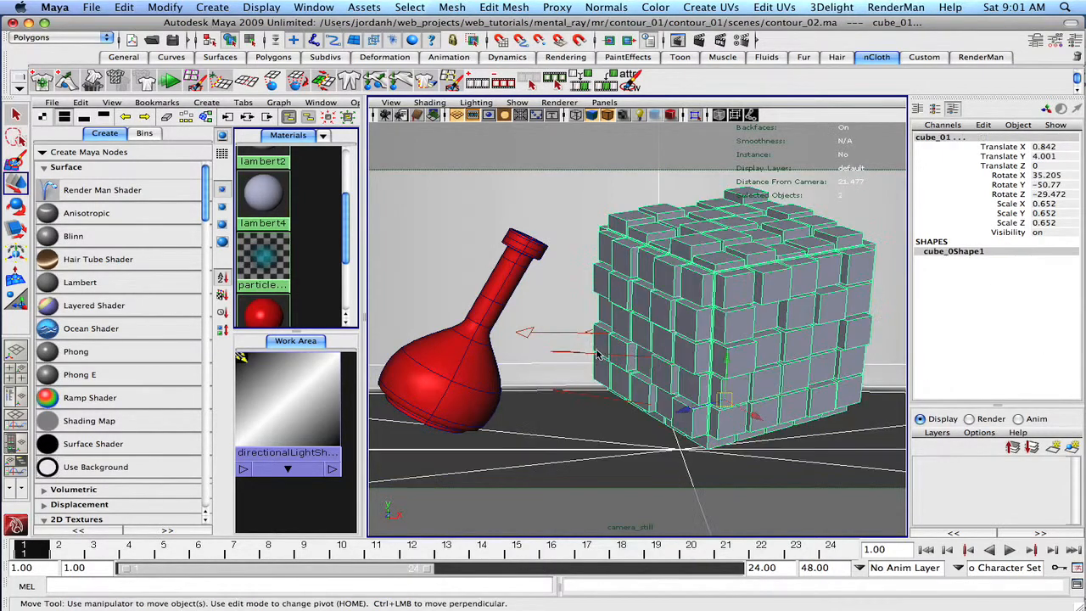
key("space")
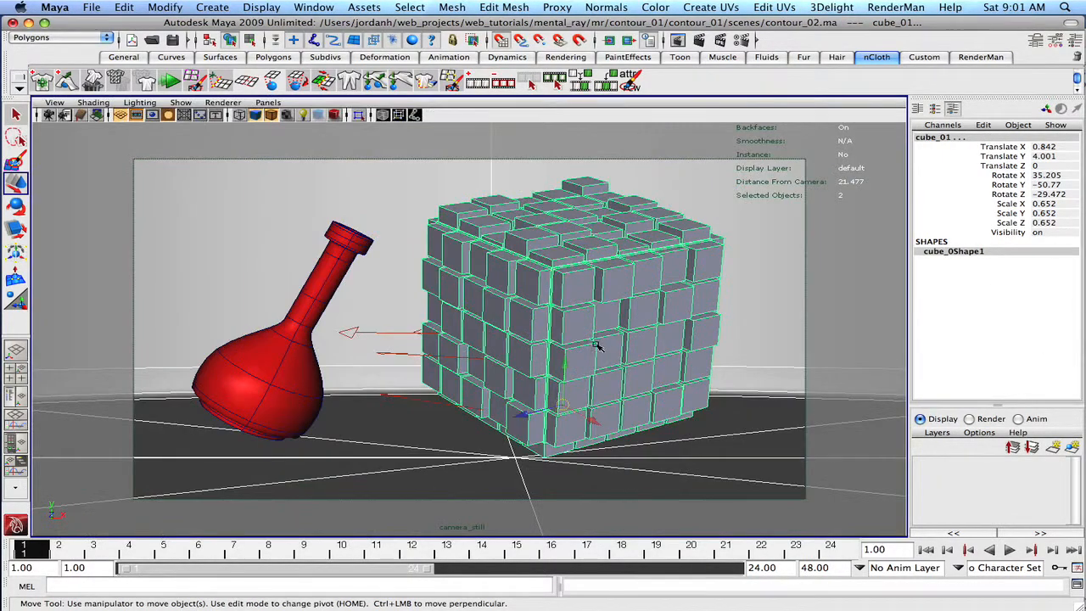
left_click(403, 357)
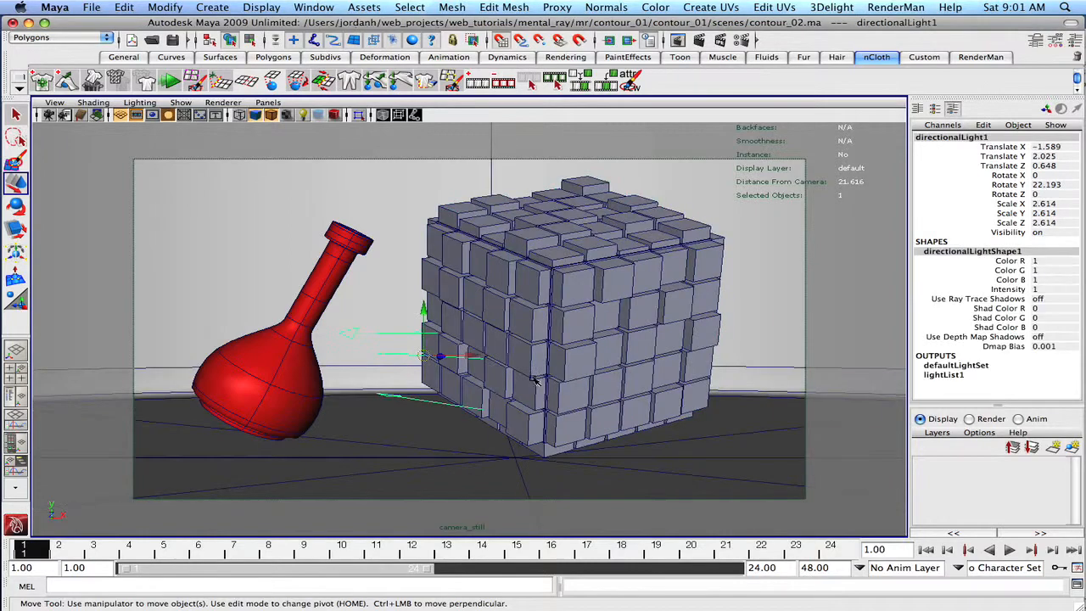
mouse_move(473, 359)
left_mouse_down()
mouse_move(708, 371)
mouse_move(458, 355)
left_mouse_up()
Step: In the top view, move the directional light in front of the cube to X 2.5, Z 6 and rotate it to about 22.987 in Y
key("space")
left_click_drag(547, 306, 546, 485)
key("e")
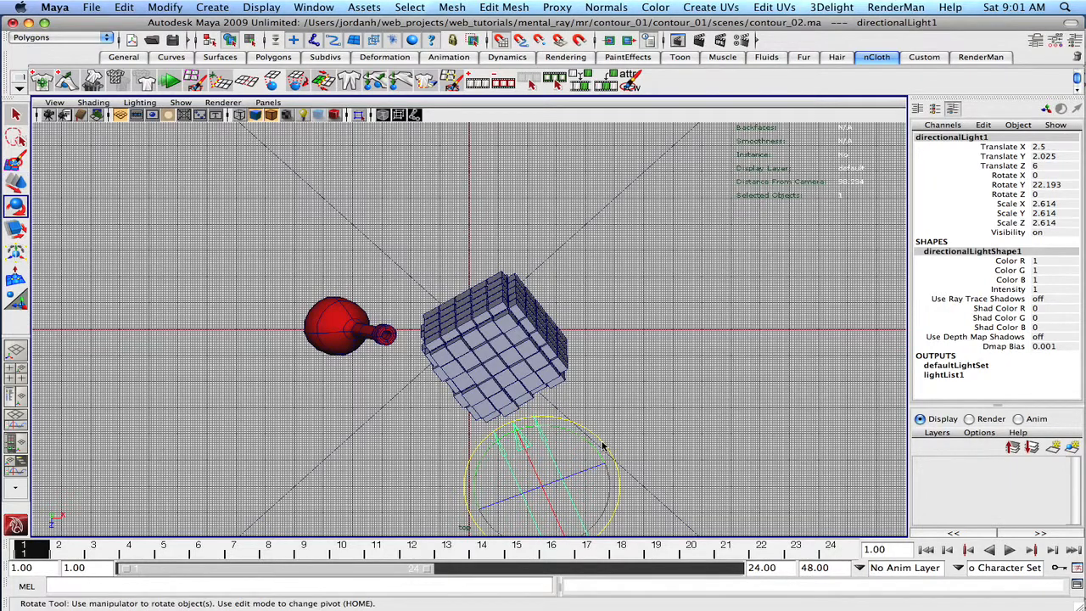
left_click_drag(598, 444, 717, 428)
Step: In a wireframe side view, tilt the directional light downward to about -20.2 in Rotate X, and return to the camera_still view
key("space")
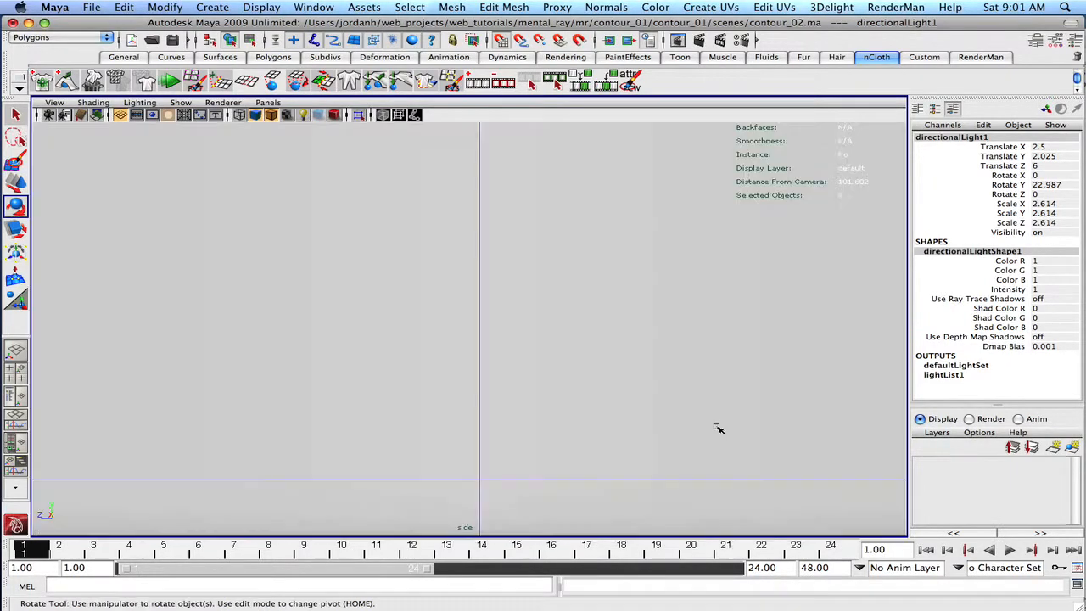
left_click(93, 103)
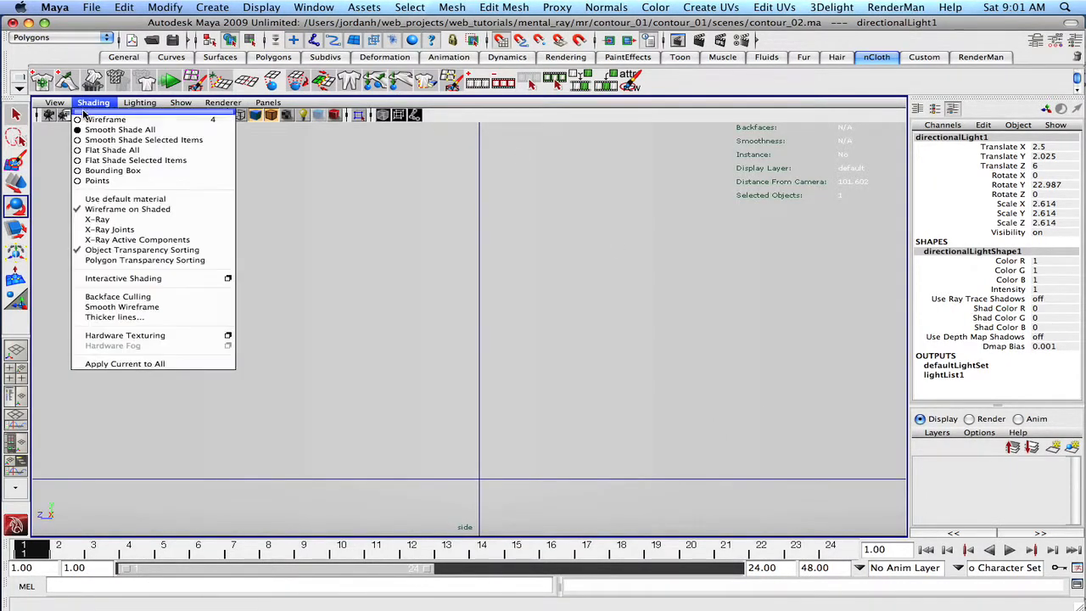
left_click(91, 119)
scroll(271, 292, "down", 10)
middle_click_drag(317, 285, 419, 281, "alt")
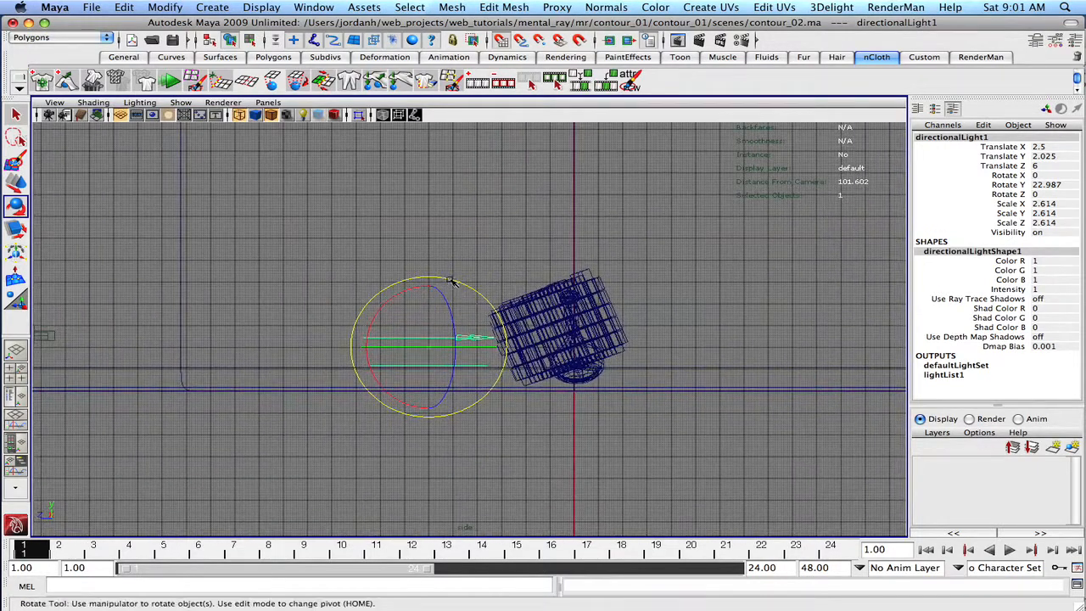
left_click_drag(453, 282, 473, 201)
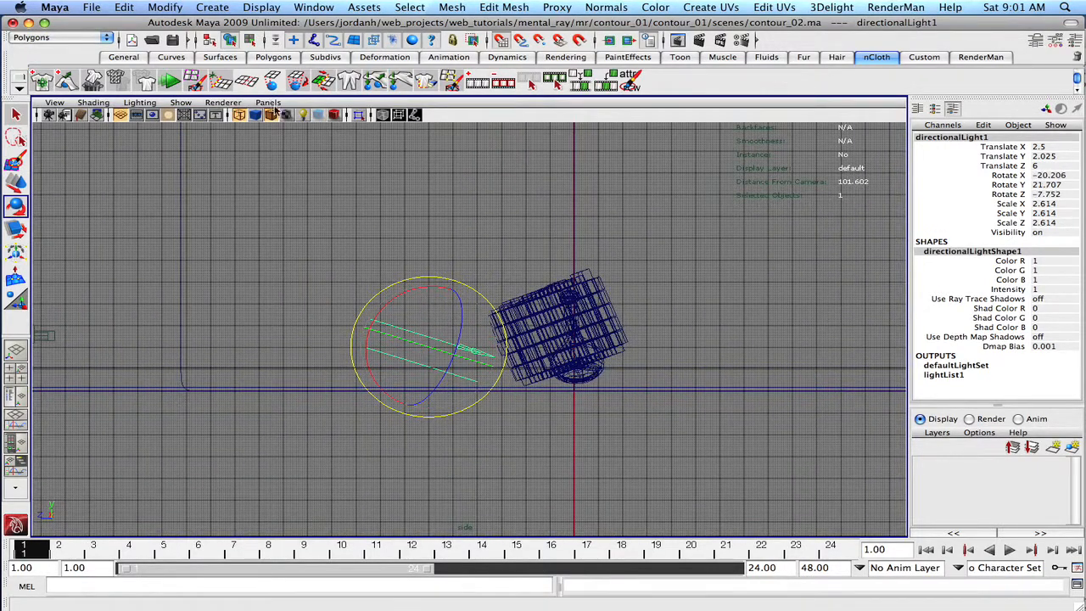
left_click(269, 103)
mouse_move(297, 116)
left_click(420, 117)
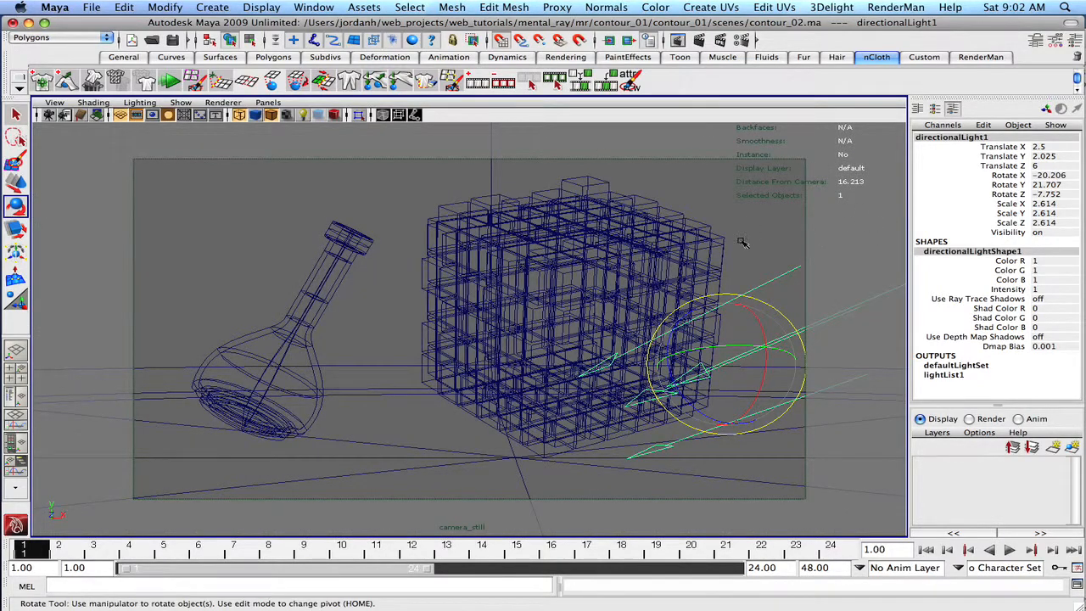
Step: Enable ray trace shadows on the directional light and set its light angle to 1
key("ctrl+a")
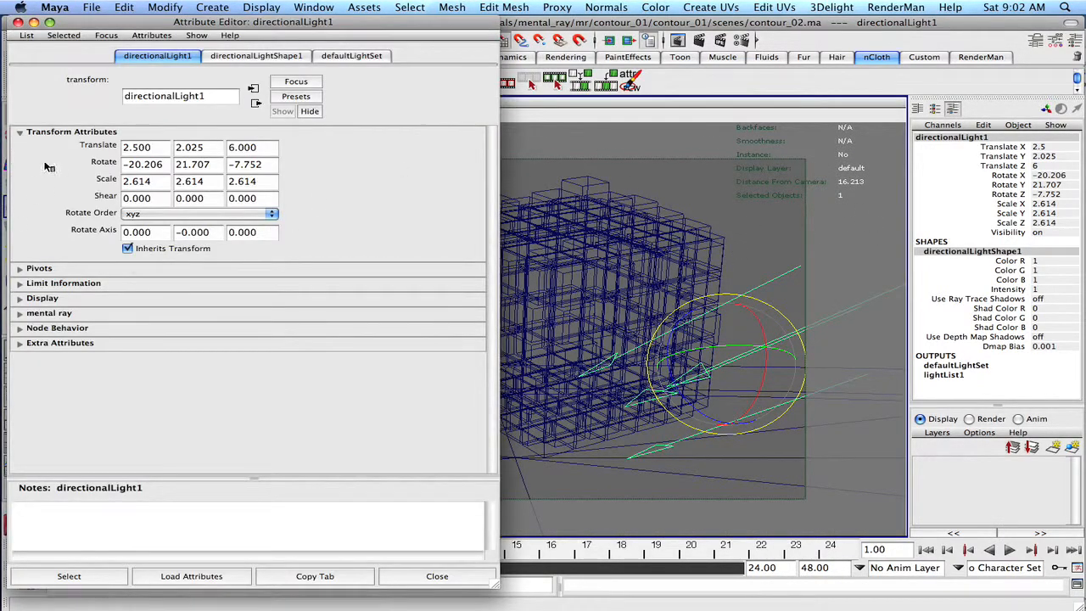
left_click(273, 57)
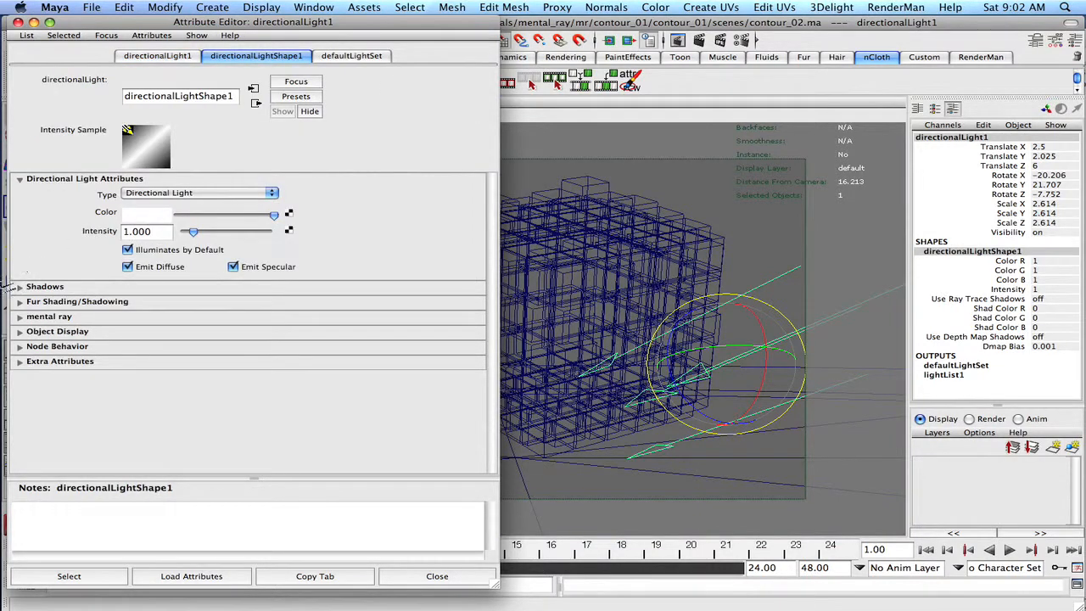
left_click(19, 288)
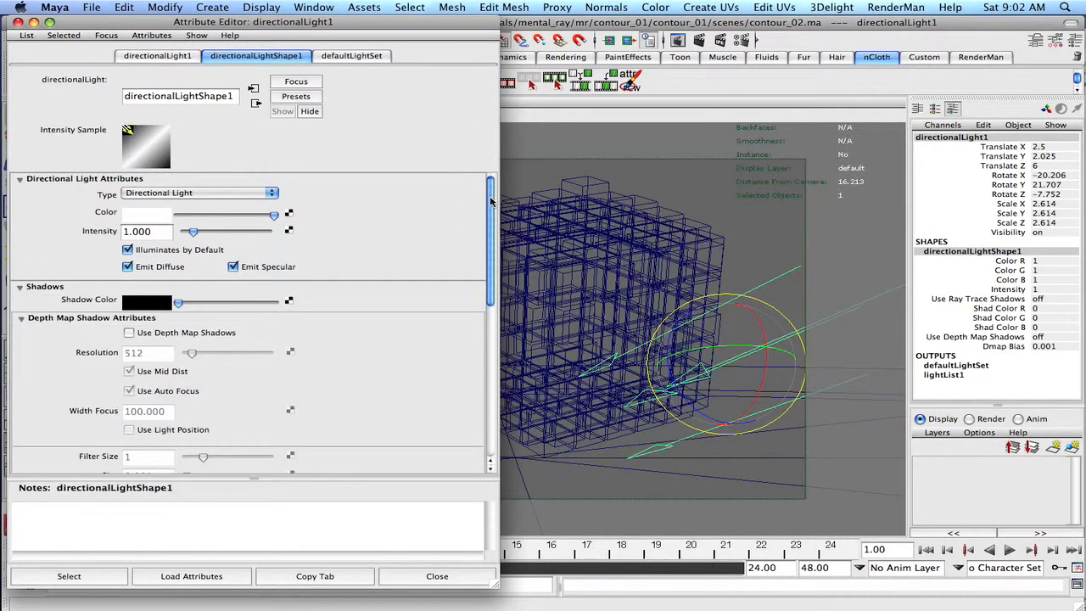
left_click_drag(489, 200, 488, 371)
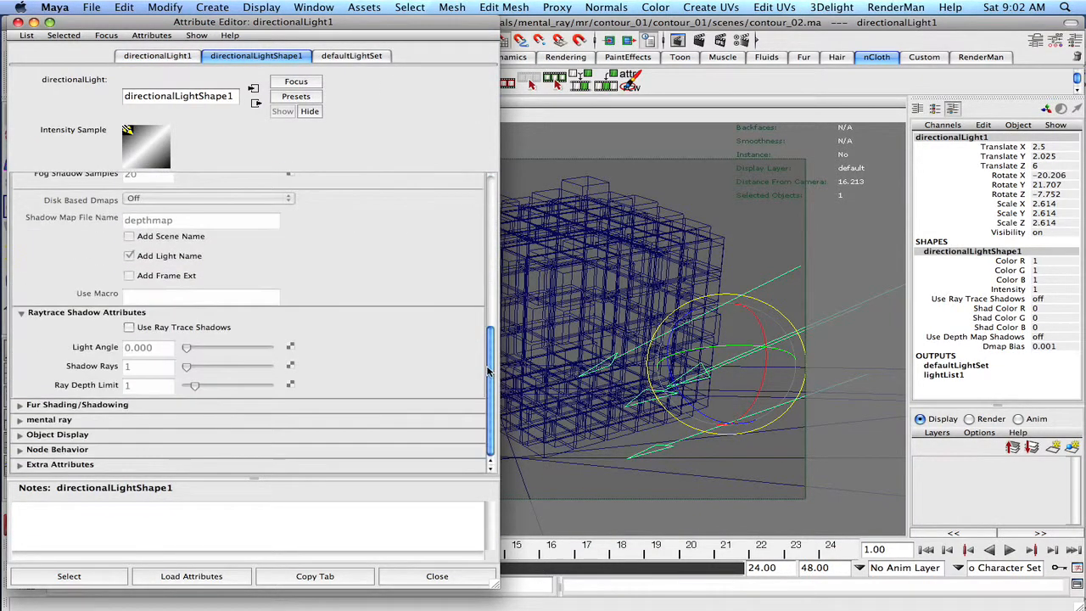
left_click(129, 326)
left_click_drag(159, 347, 123, 348)
type("1")
key("Return")
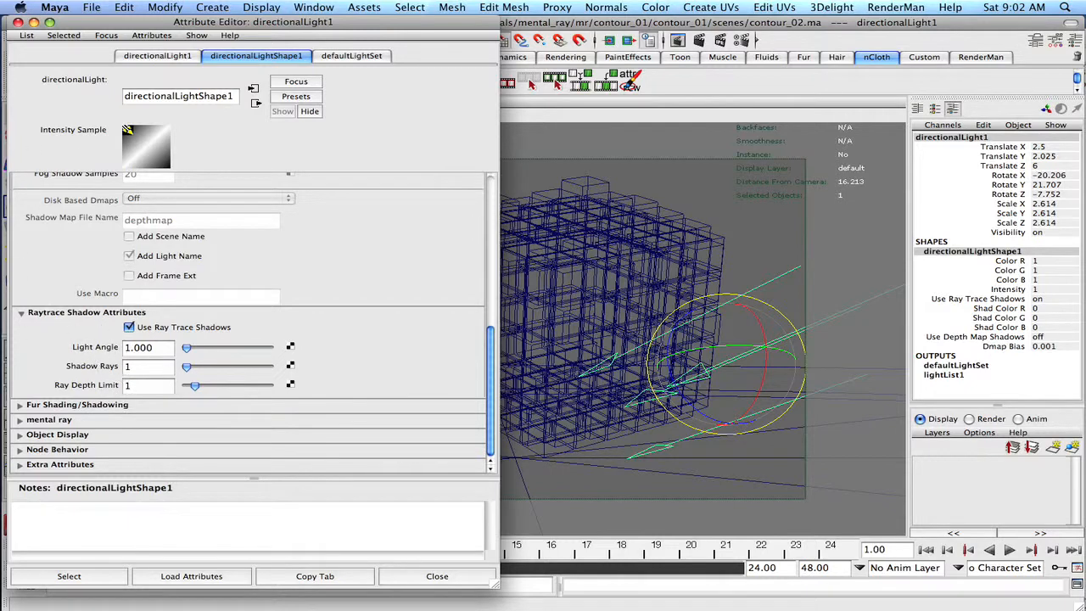
Step: Set the directional light's ray traced shadow rays to 4
left_click(127, 366)
type("4")
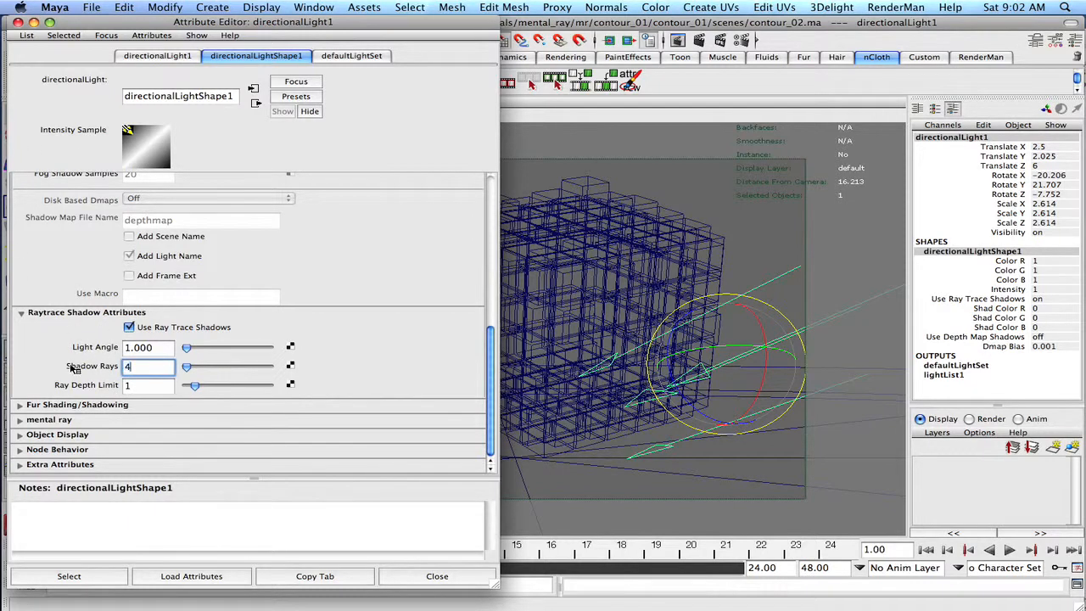
key("Return")
left_click(17, 22)
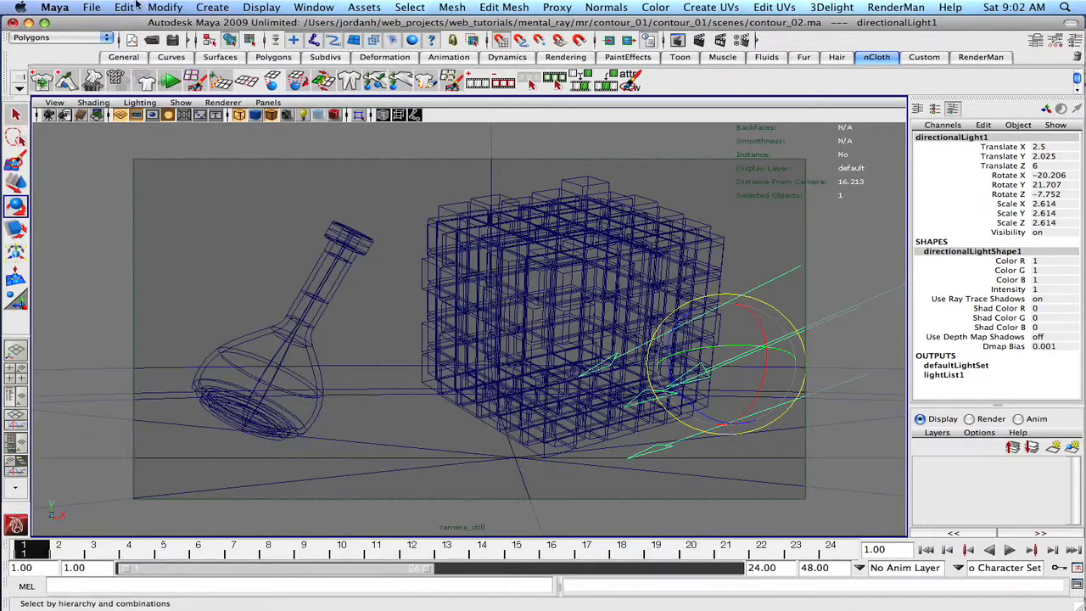
Step: Display the camera_still view with smooth shading and save the scene
left_click(185, 102)
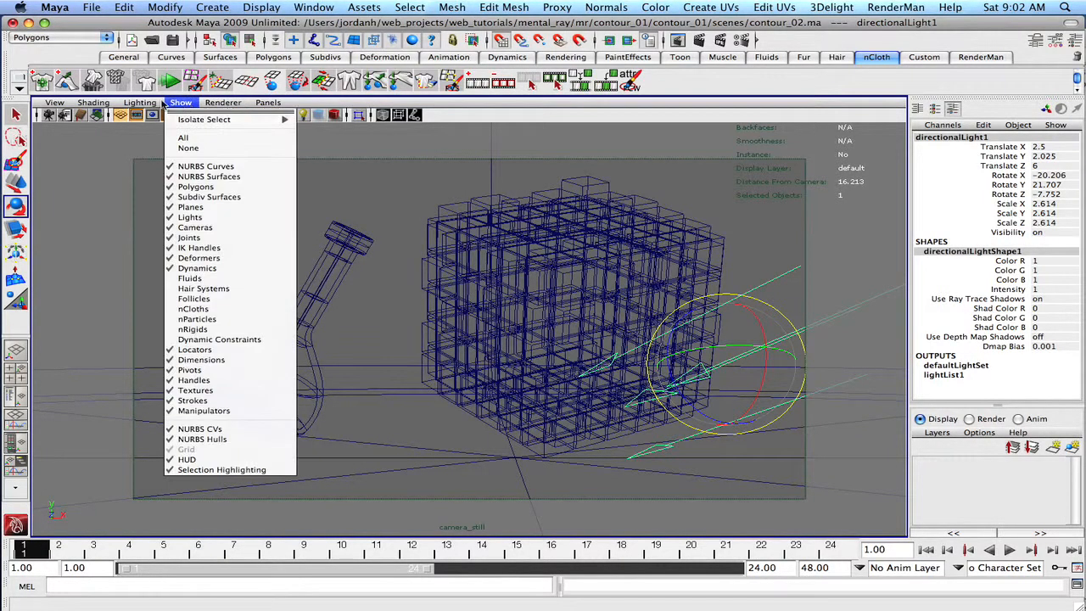
mouse_move(94, 102)
left_click(110, 130)
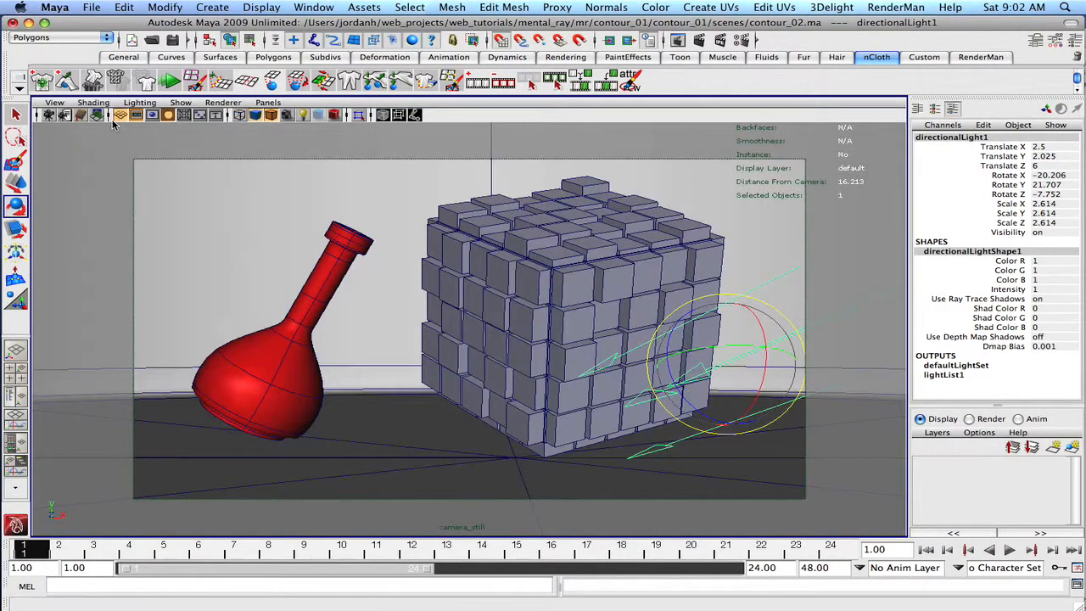
key("super+s")
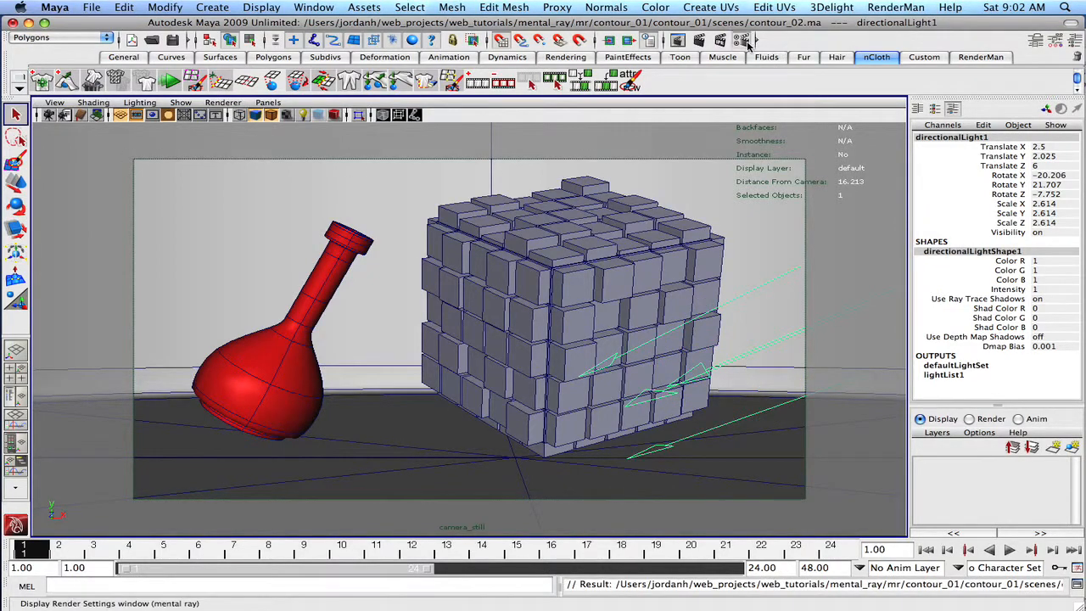
Step: Set the mental ray max sample level to 1 in the render quality settings
left_click(742, 40)
left_click_drag(630, 32, 155, 5)
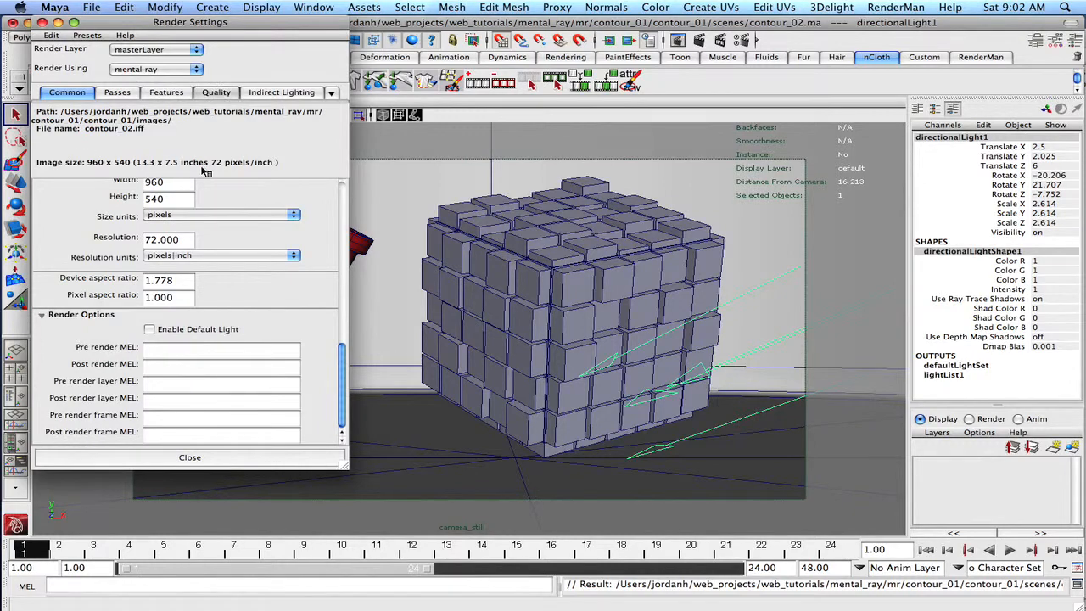
left_click(216, 92)
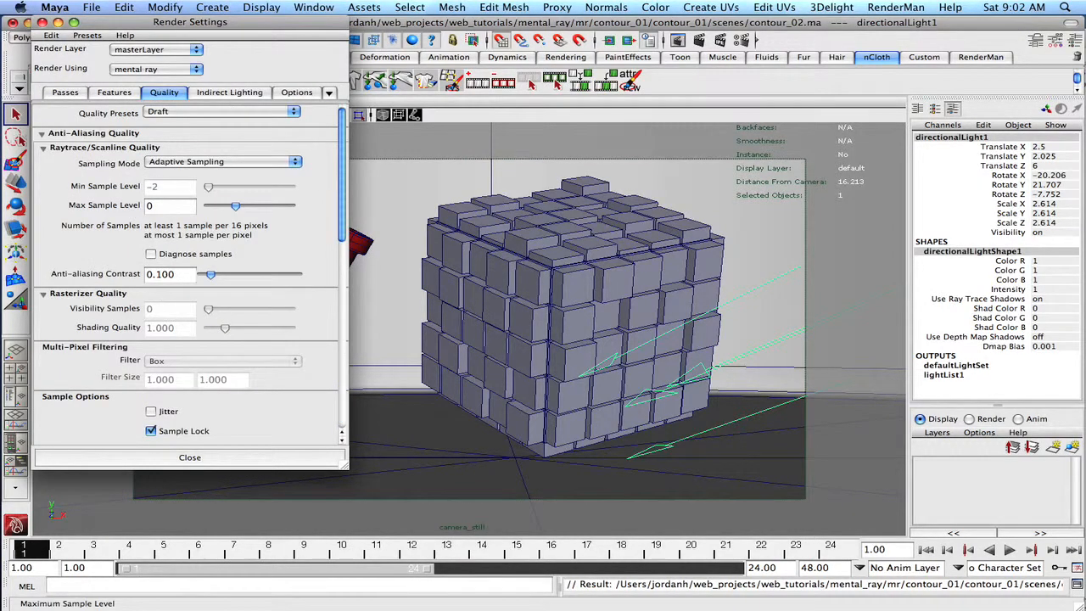
left_click(170, 205)
type("1")
key("Tab")
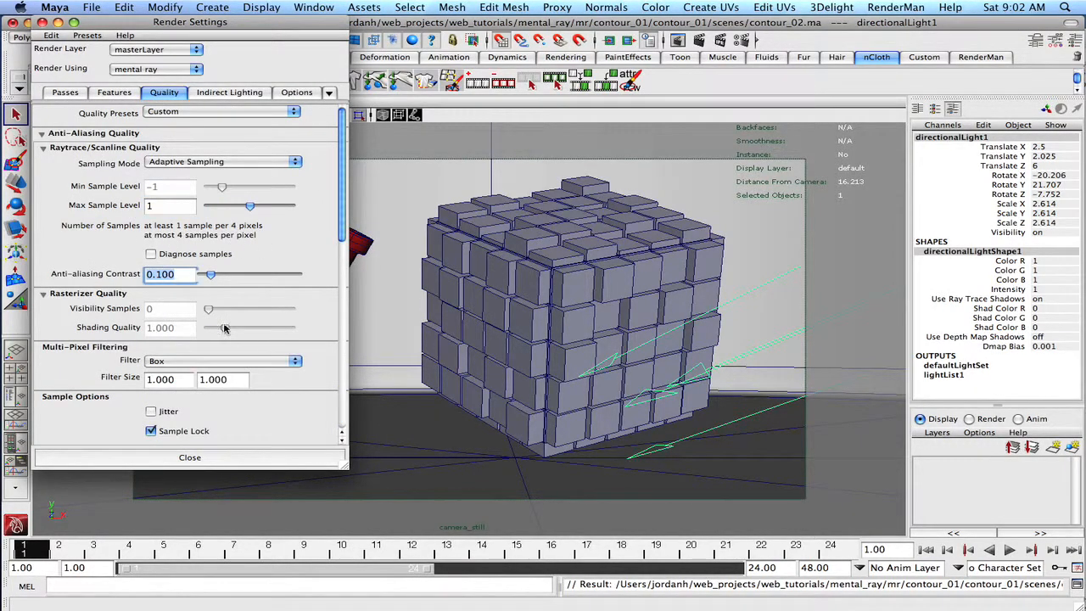
left_click_drag(342, 211, 316, 89)
left_click(262, 95)
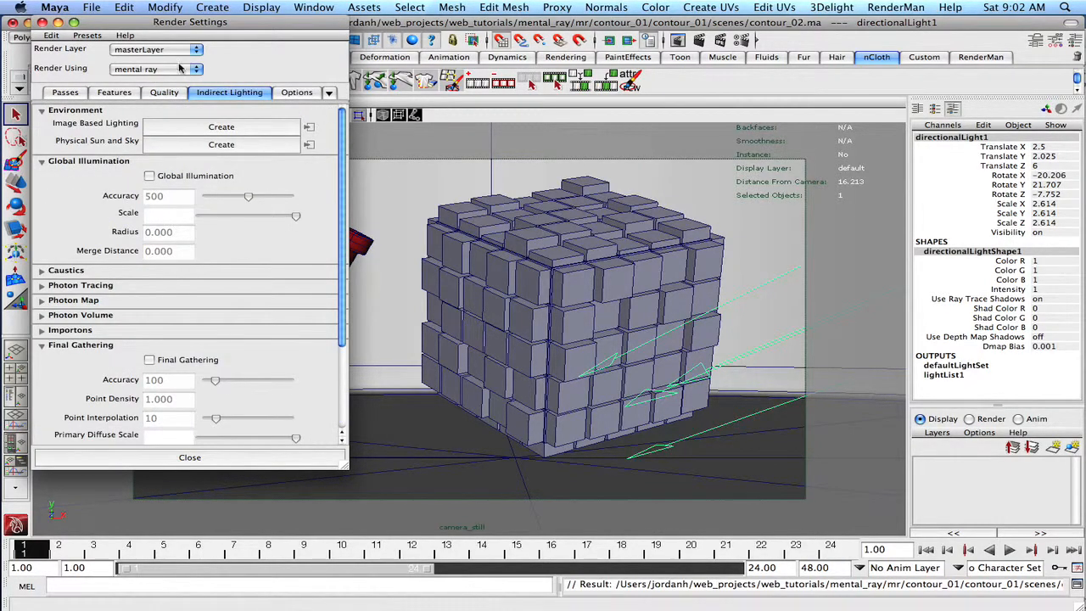
left_click(41, 23)
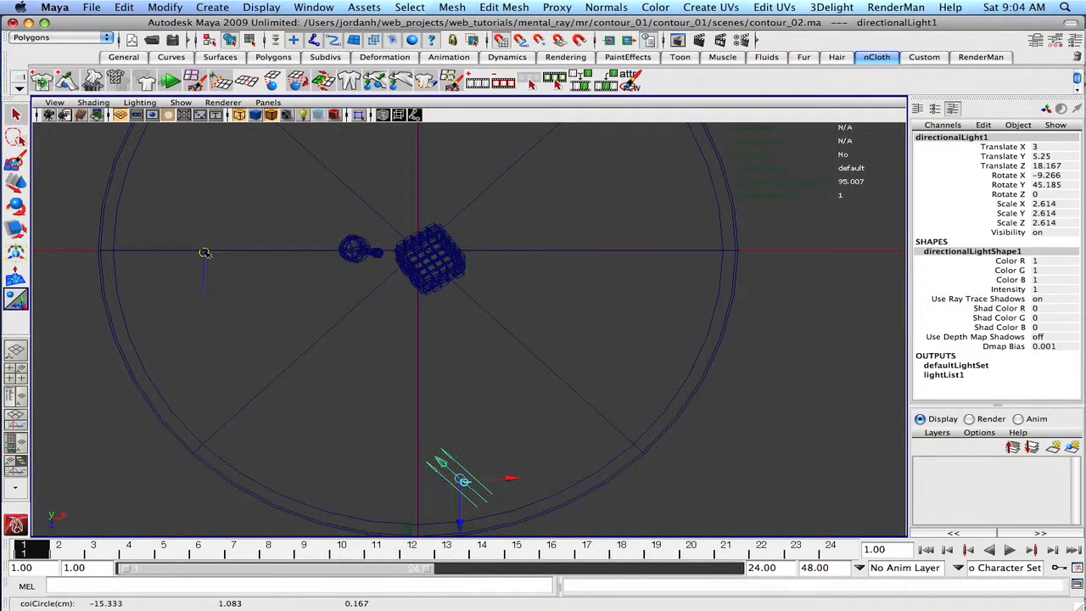
Step: In the top view, move the directional light's aim point to the origin and the light to about X 8.917, Z 13.5
left_click_drag(206, 251, 419, 251)
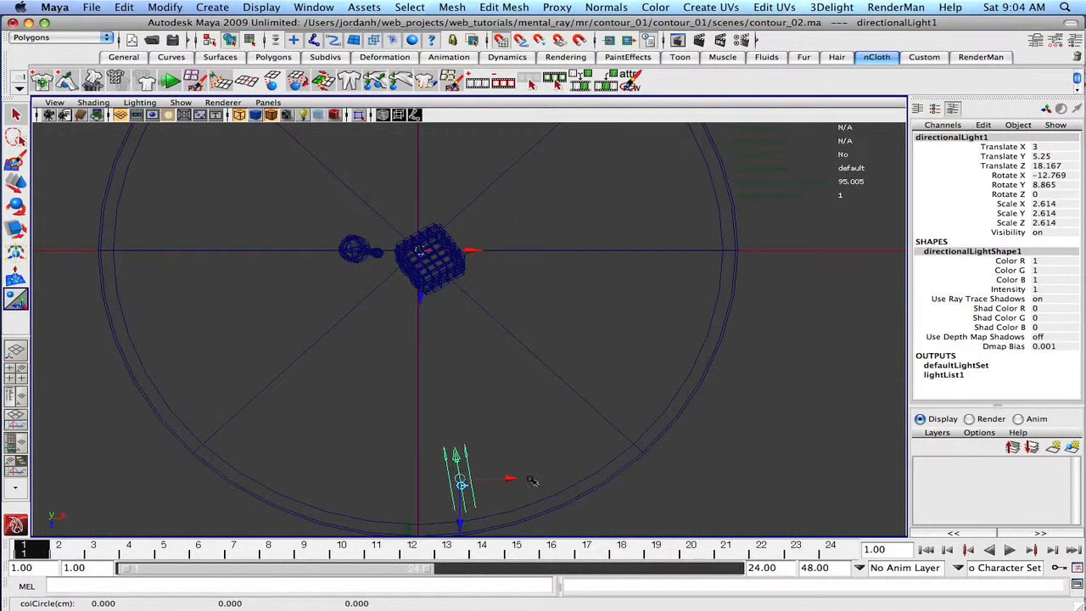
left_click_drag(533, 482, 544, 428)
scroll(330, 342, "down", 3)
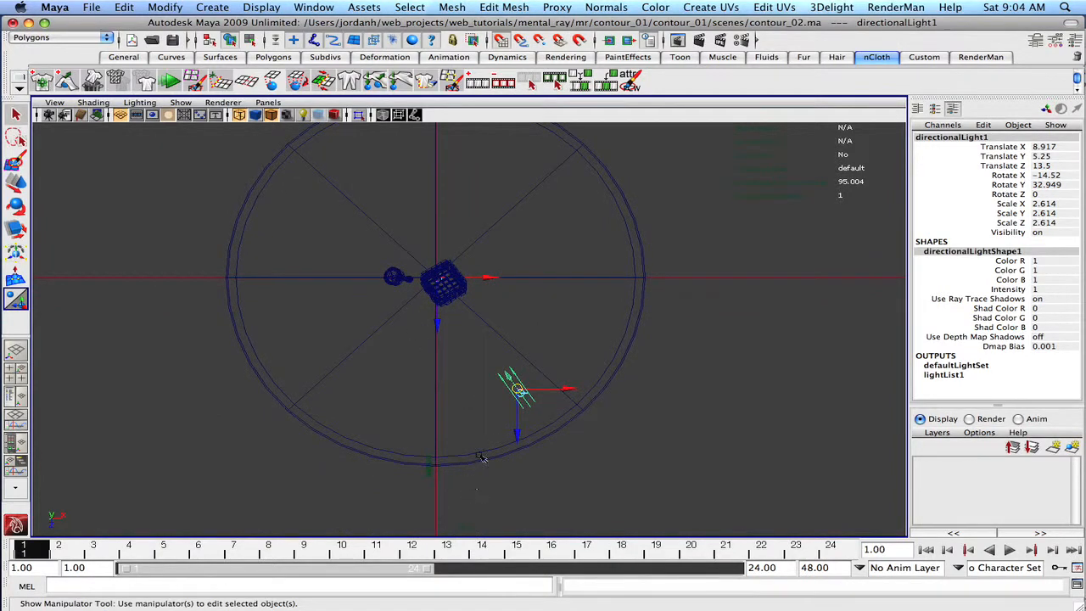
Step: Select the cyc surface and frame all of it in the perspective view with smooth shading
left_click(481, 458)
left_click(431, 476)
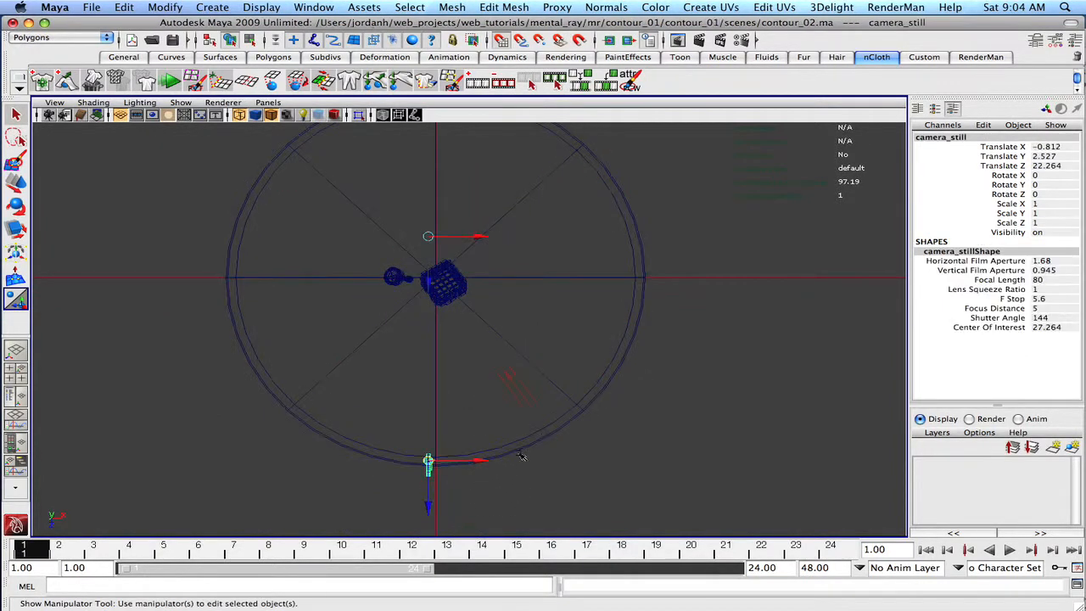
left_click(533, 438)
key("space")
left_click_drag(575, 458, 472, 194)
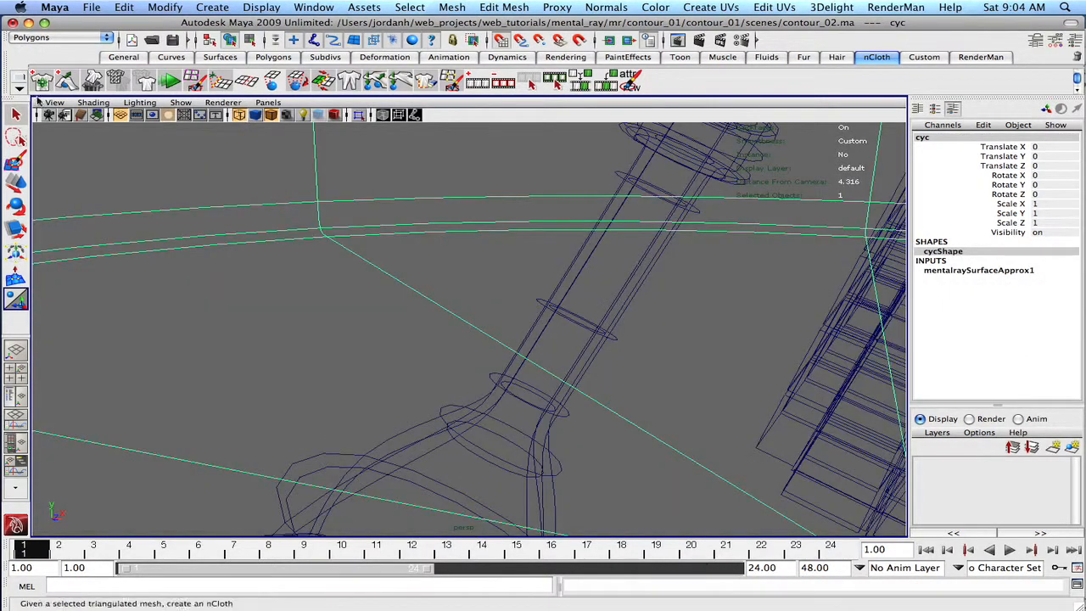
left_click(92, 109)
left_click(90, 129)
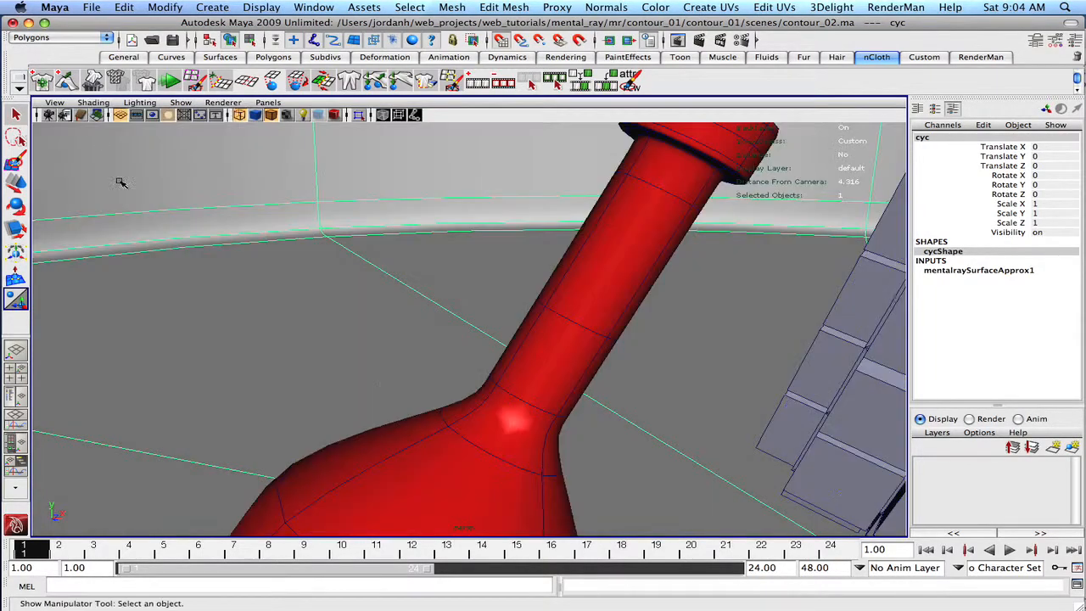
key("f")
right_click_drag(283, 282, 322, 244, "alt")
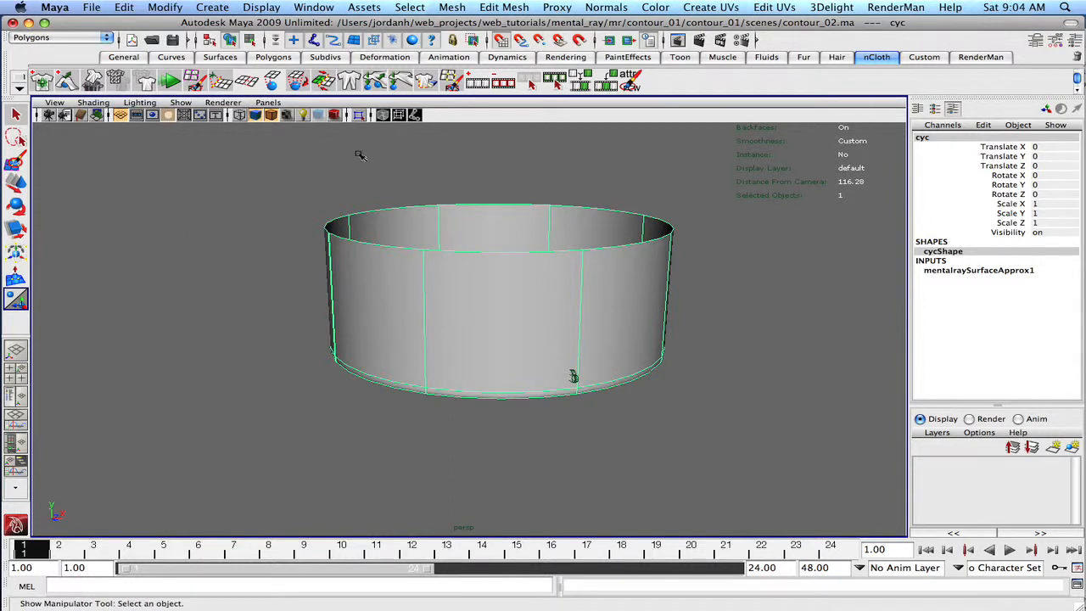
Step: Turn off Double Sided in the render stats of the cyc surface
key("ctrl+a")
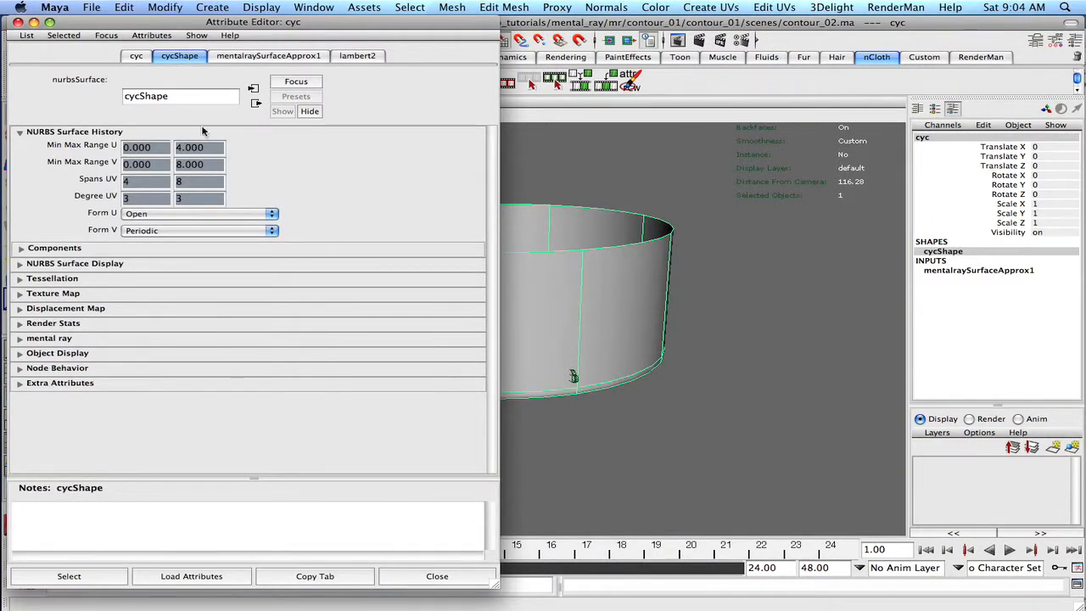
left_click(20, 323)
scroll(297, 374, "down", 3)
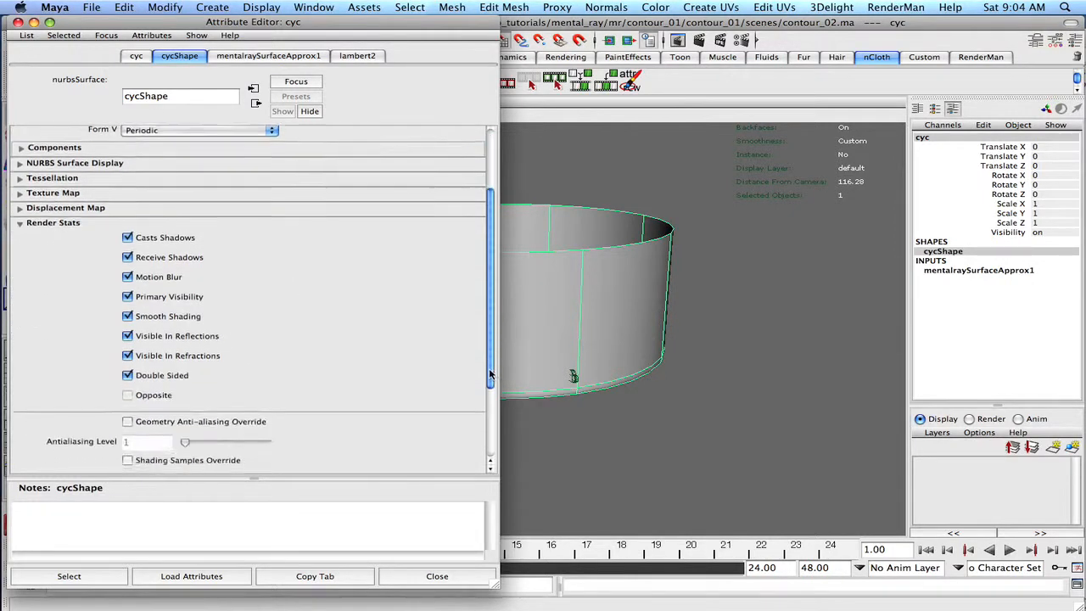
left_click(177, 367)
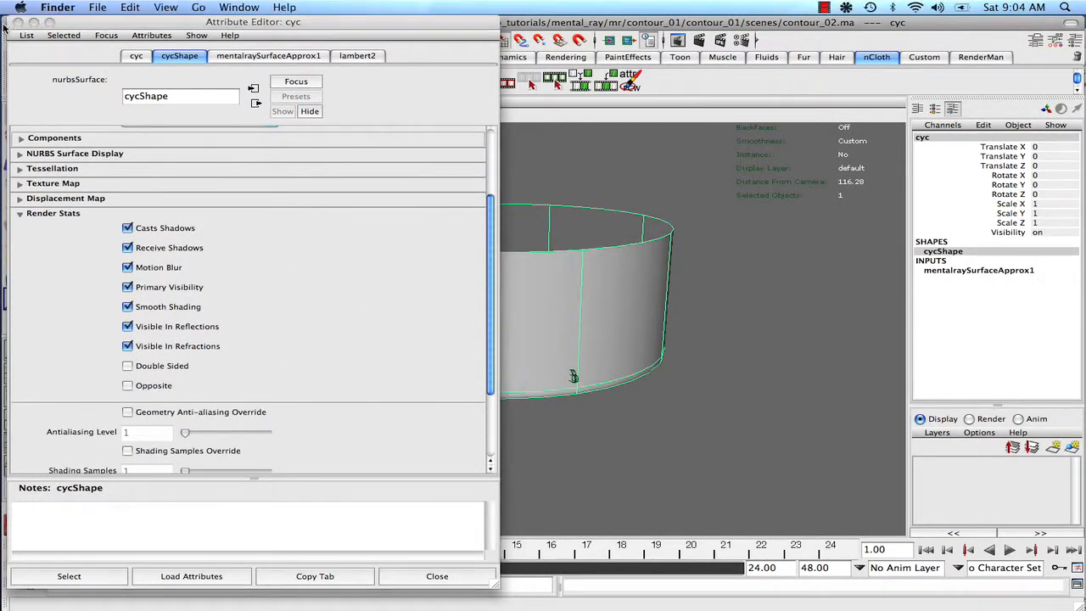
left_click(18, 22)
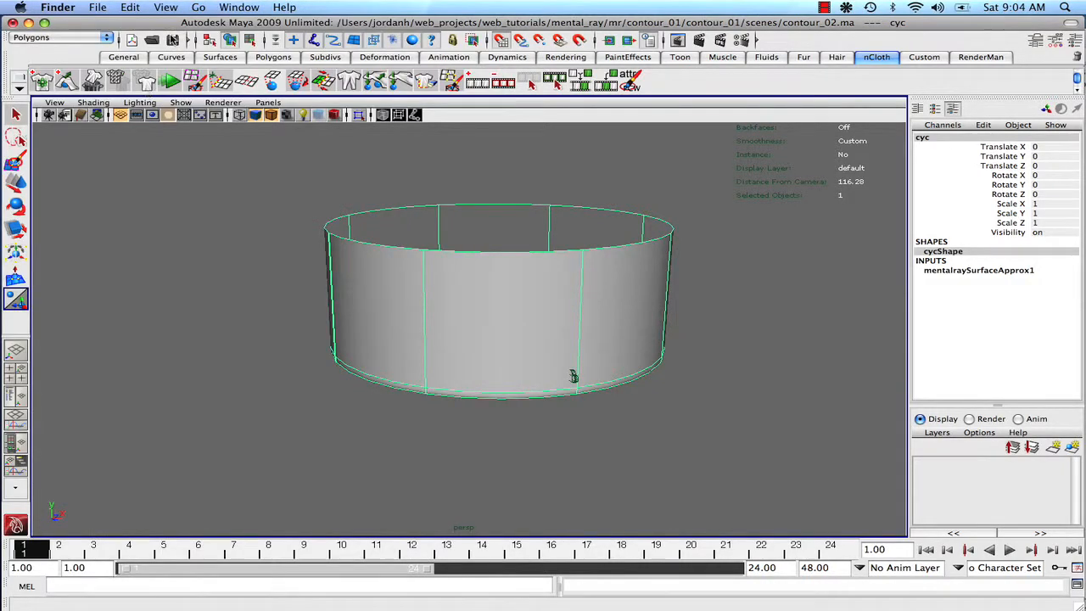
Step: Switch to the Surfaces tool set and reverse the surface direction of the cyc
left_click(71, 37)
left_click(71, 37)
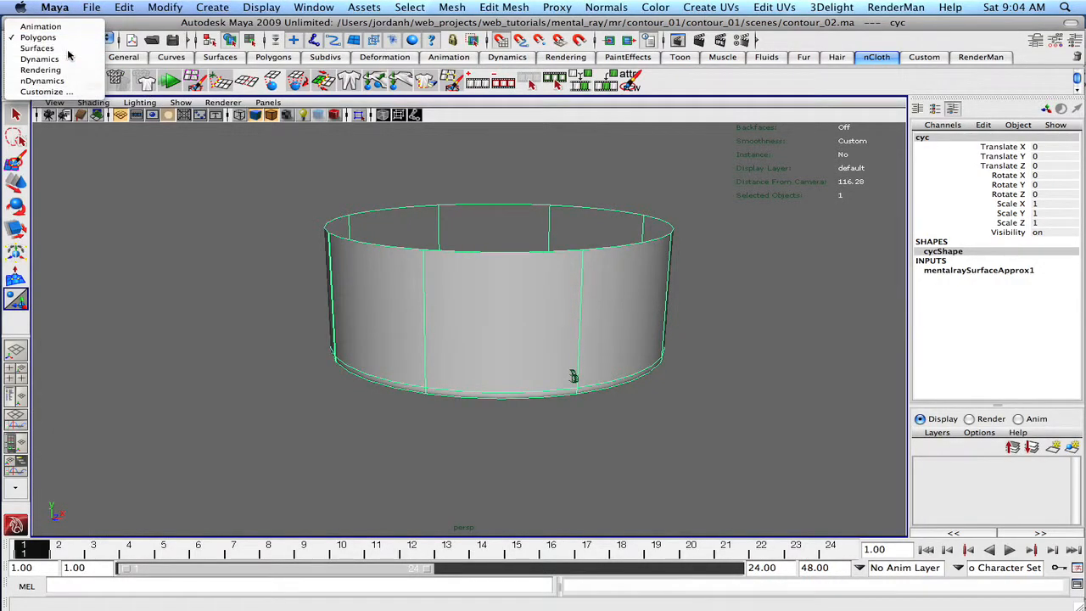
left_click(67, 49)
left_click(411, 8)
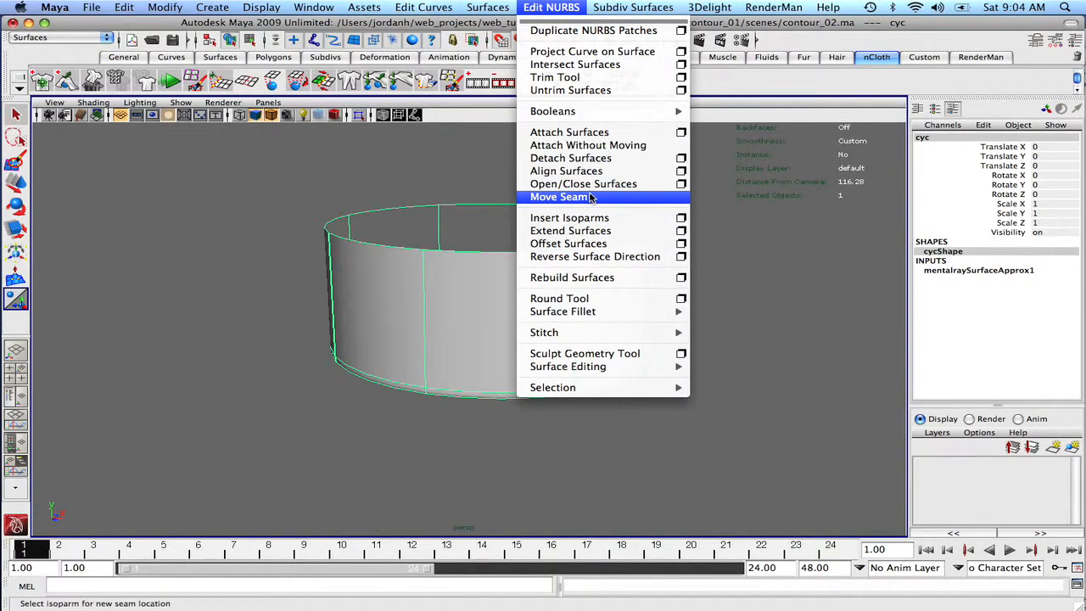
left_click(611, 256)
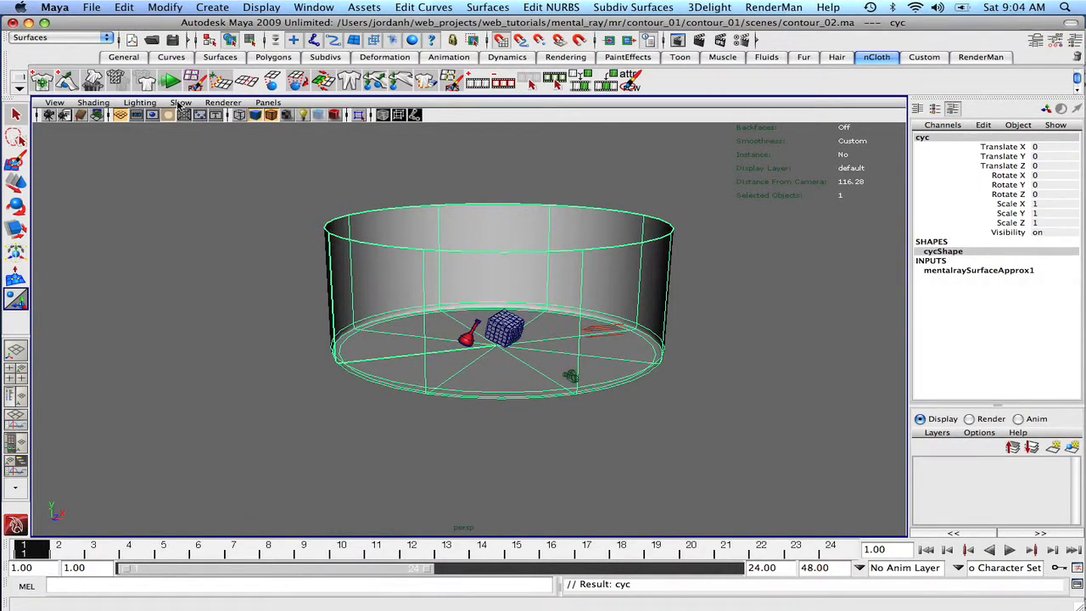
Step: Return to the camera_still view and render the frame with mental ray to check the light and shadows
left_click(268, 103)
left_click(440, 114)
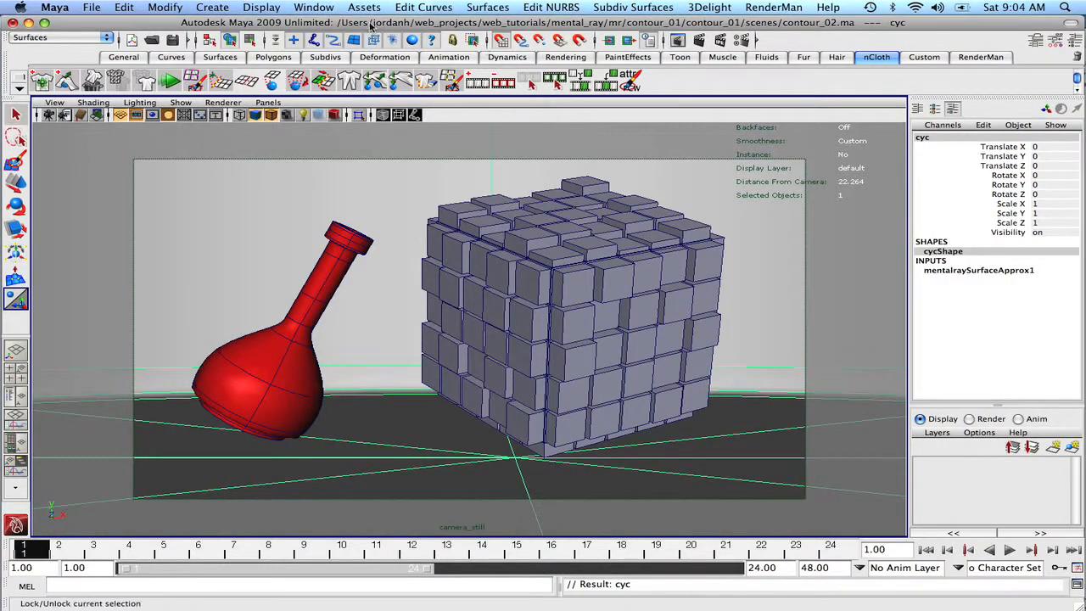
left_click(677, 40)
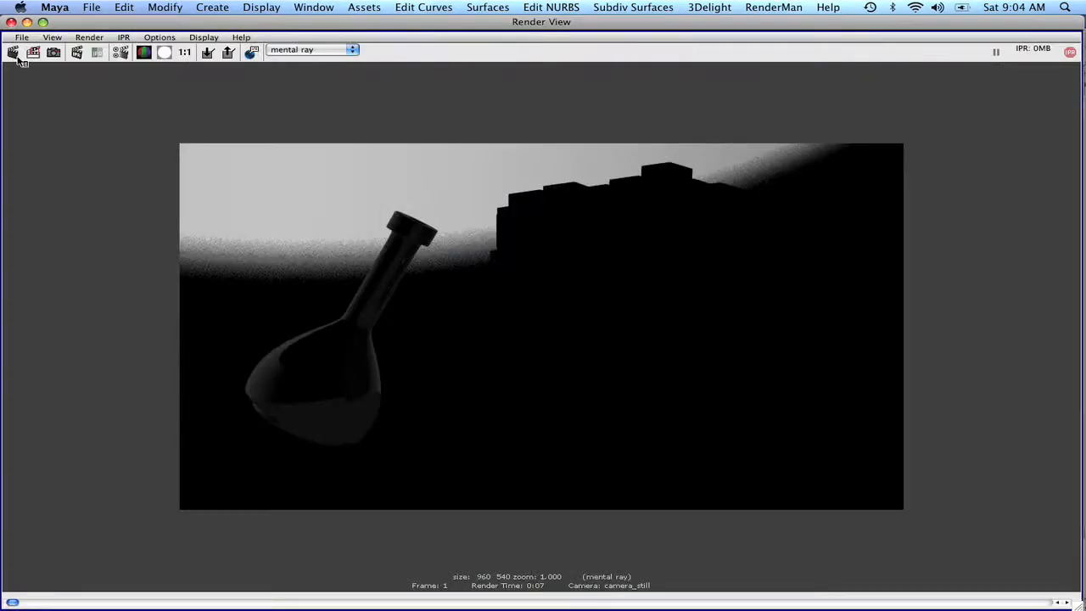
left_click(11, 52)
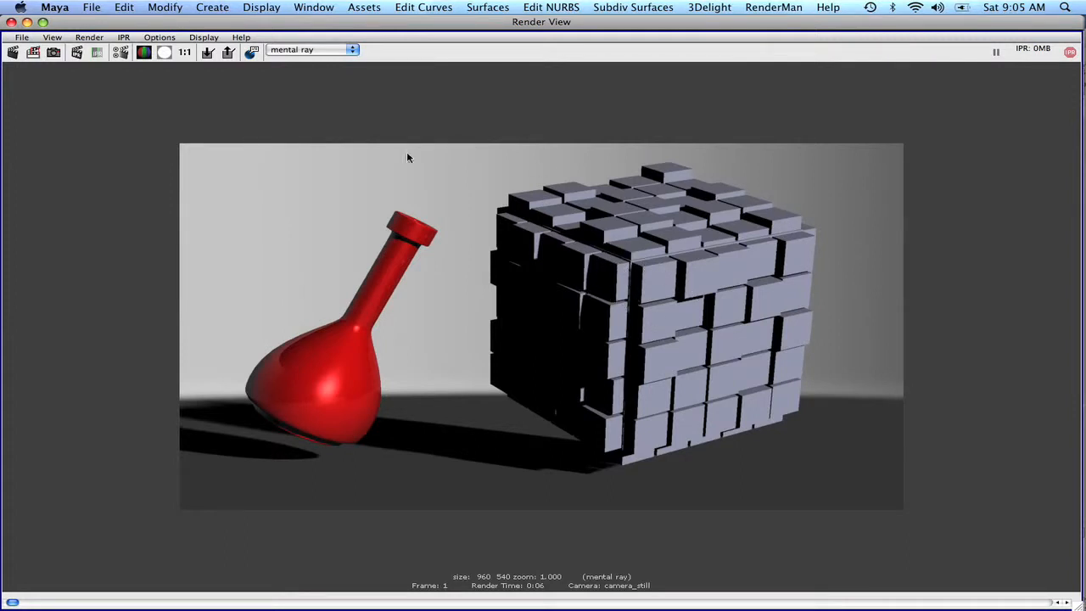
left_click(11, 22)
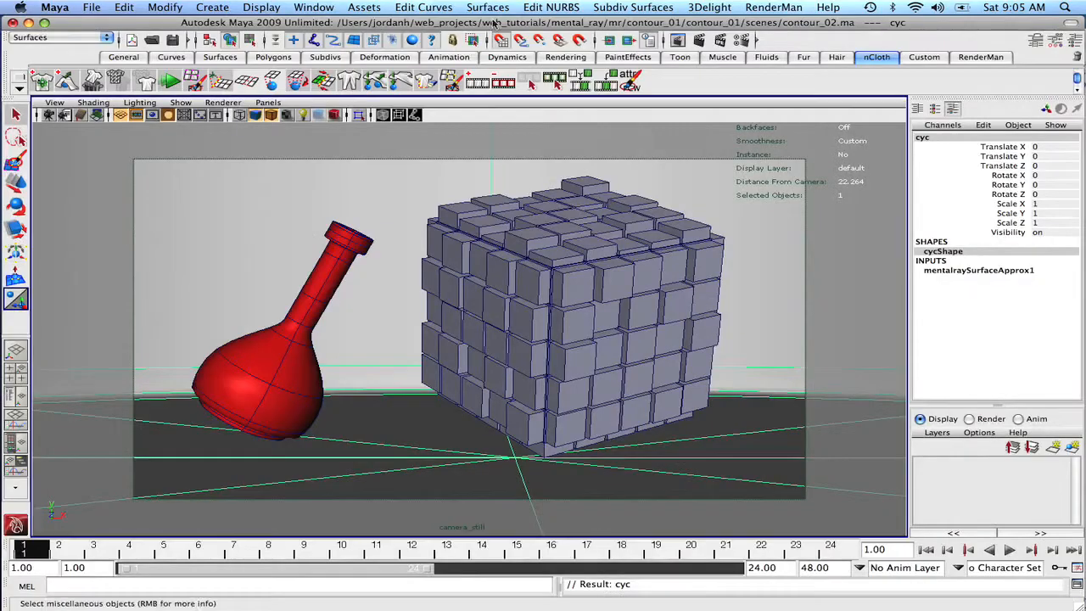
Step: Enable Final Gathering in the render settings with 1 secondary diffuse bounce and an accuracy of 50
left_click(740, 40)
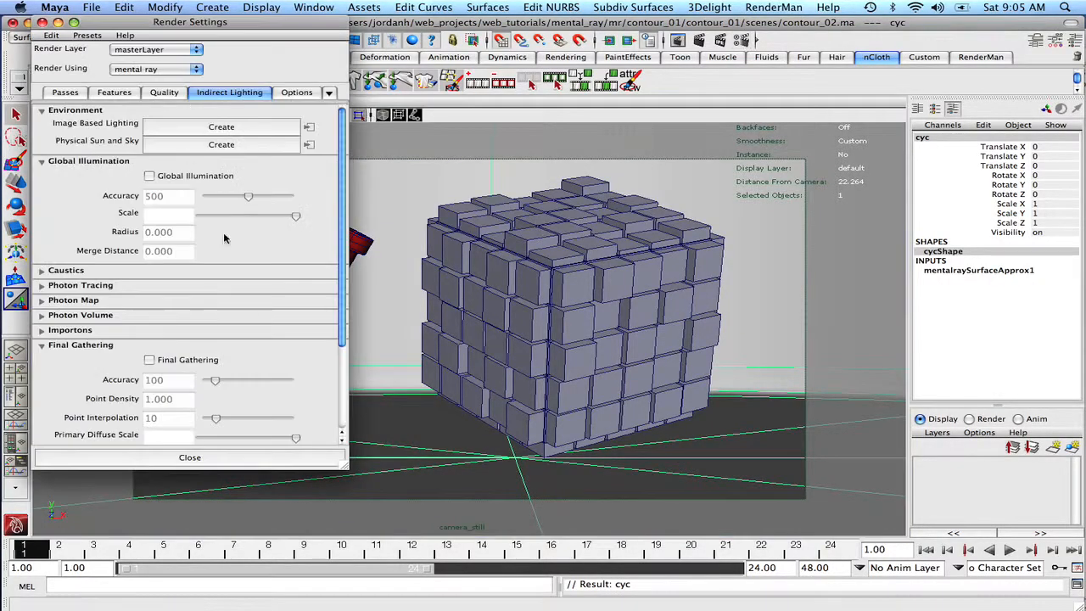
left_click(189, 361)
scroll(342, 326, "down", 5)
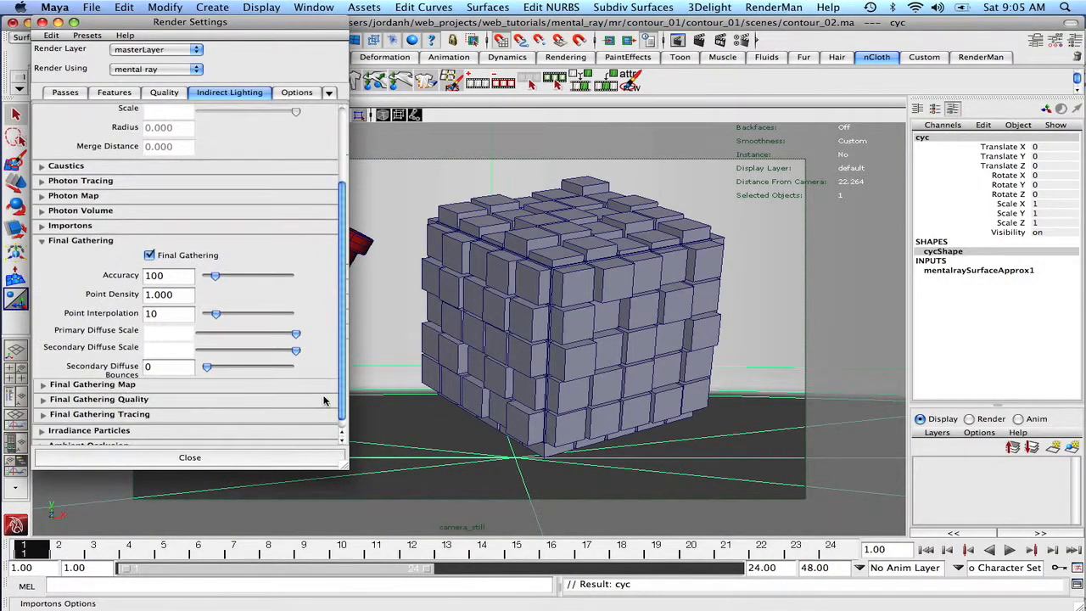
type("1")
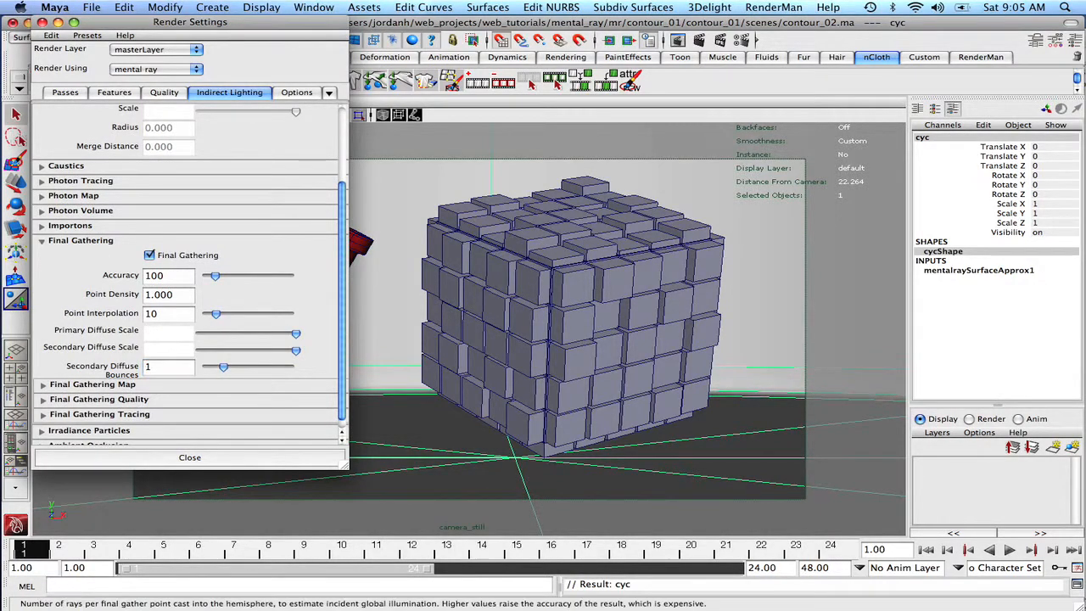
key("Tab")
type("50")
key("Tab")
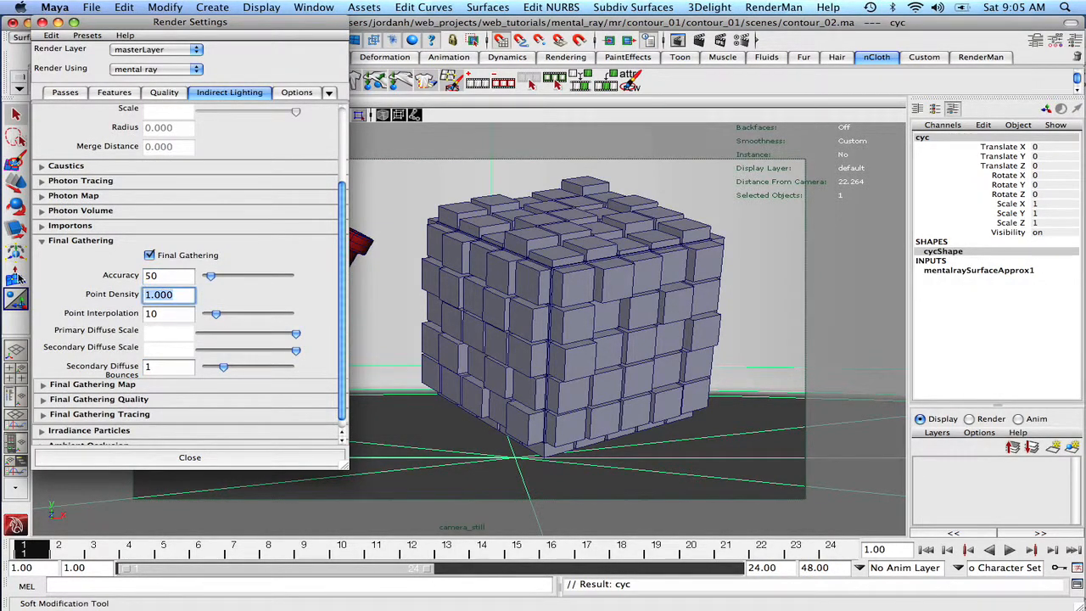
left_click(41, 22)
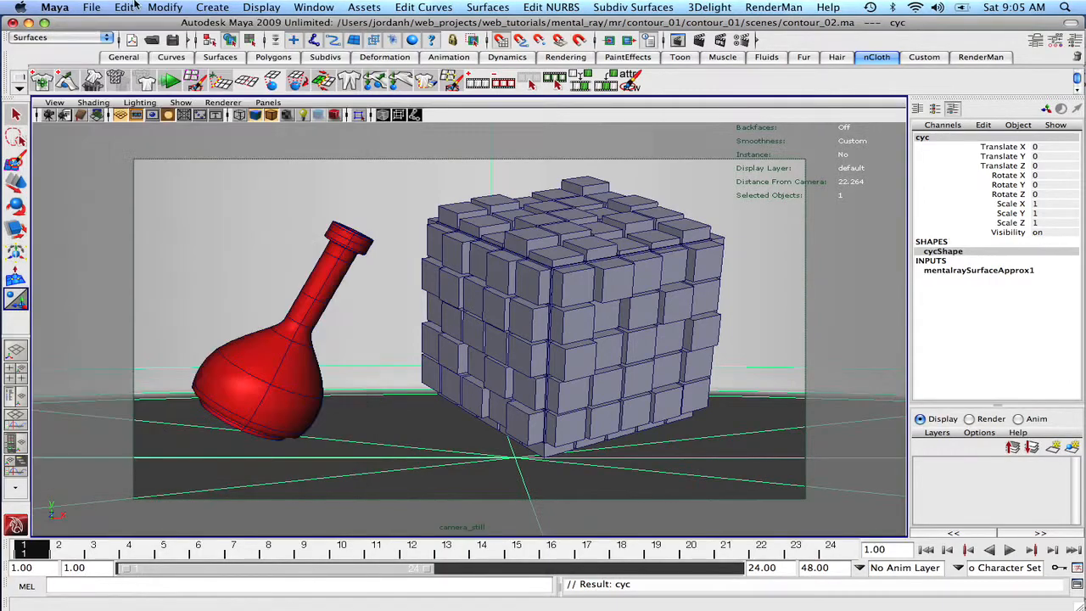
Step: Render the camera_still frame again to check the Final Gathering lighting on the vase and cube
left_click(679, 39)
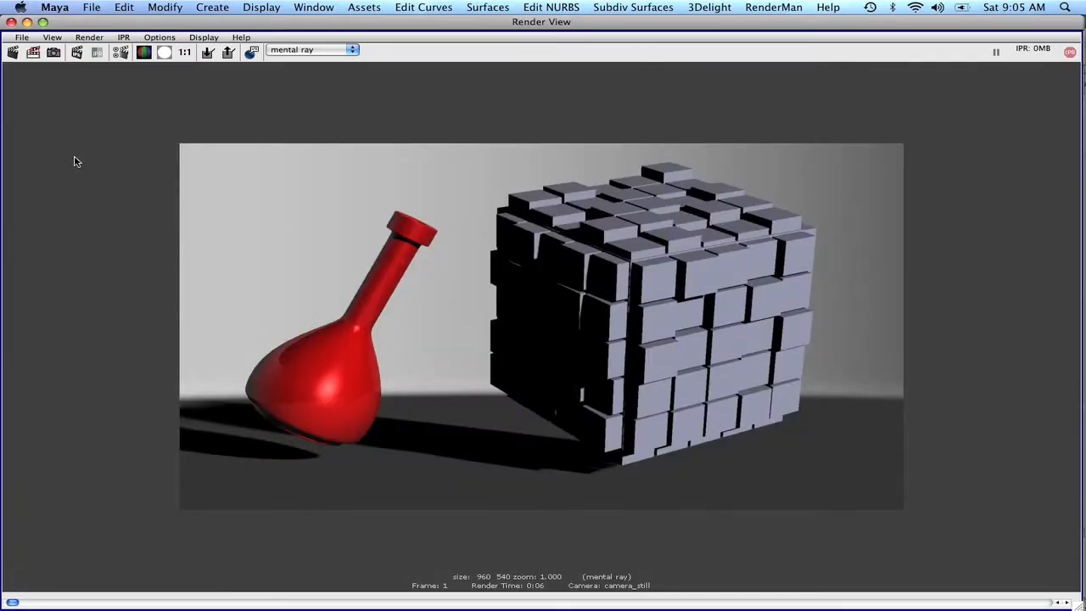
left_click(13, 54)
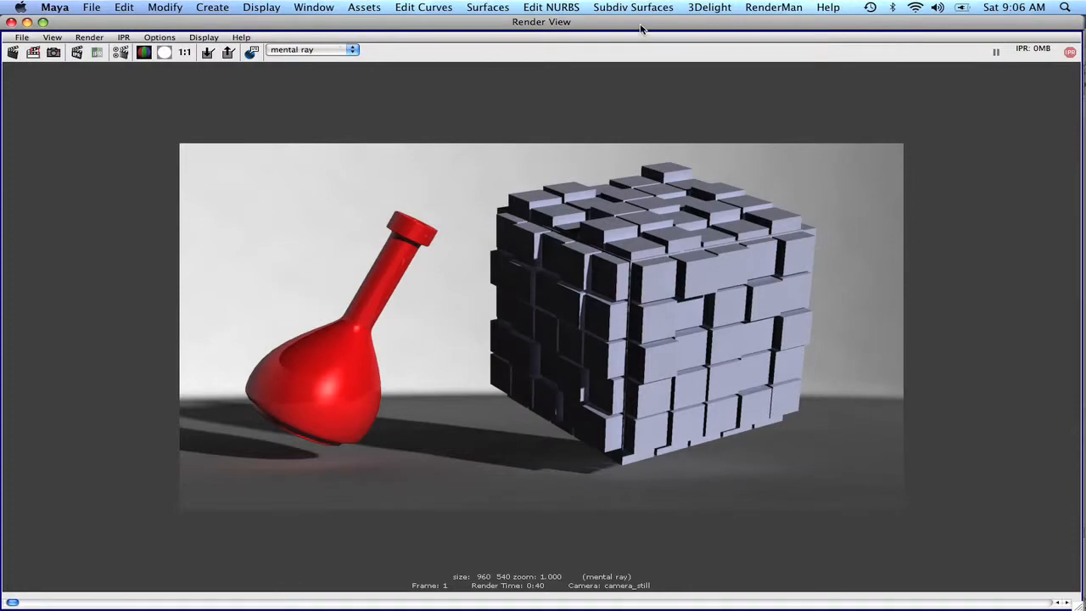
left_click(26, 24)
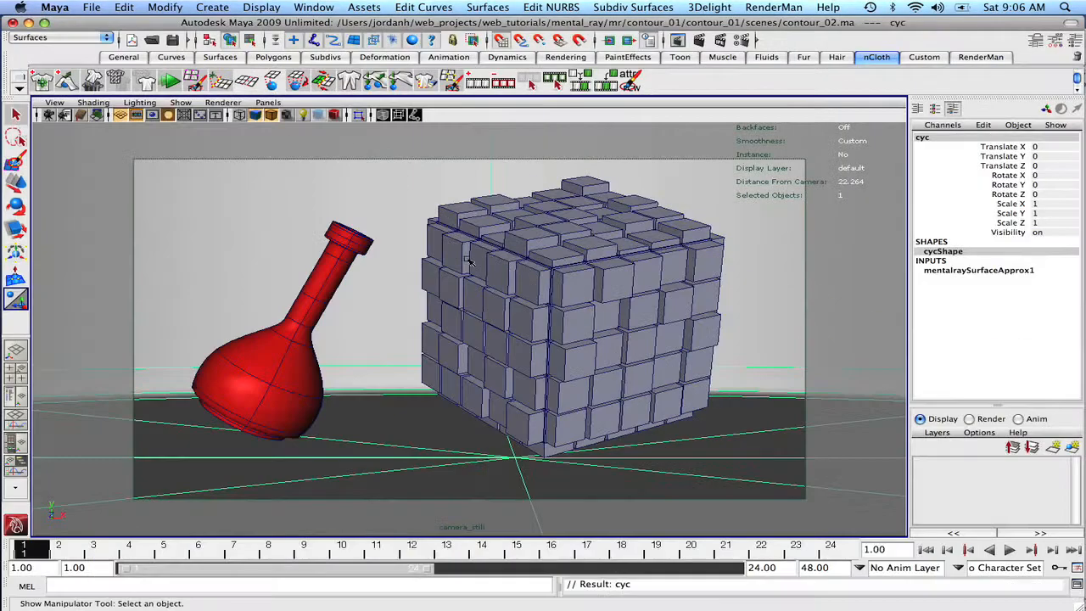
Step: In the top view, create a second directional light on the vase's side of the scene and aim it at the cube
key("space")
left_click_drag(468, 257, 408, 257)
right_click_drag(640, 336, 704, 336, "alt")
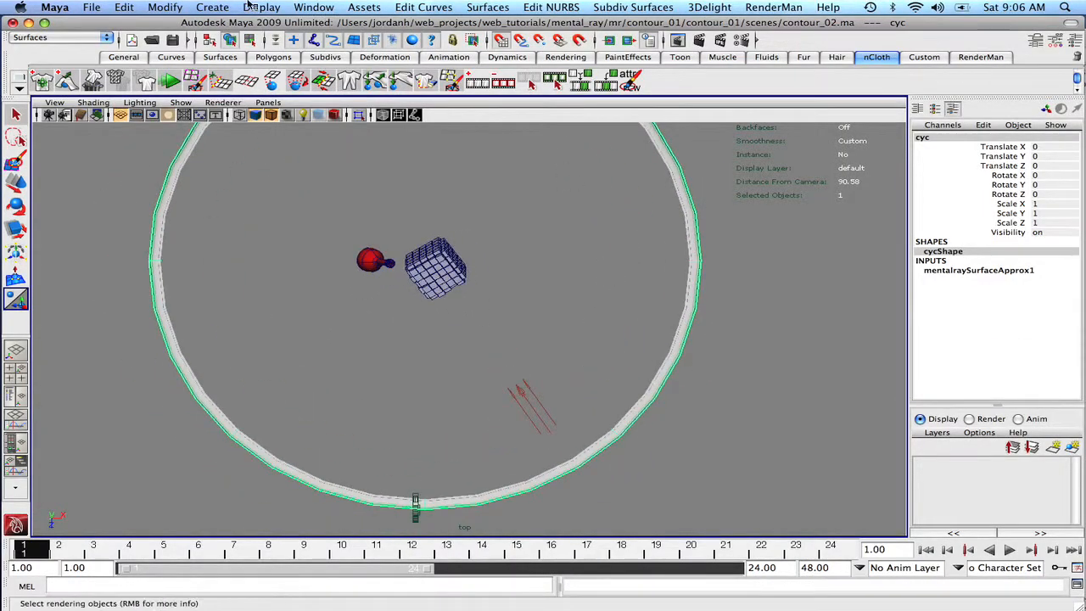
left_click(212, 7)
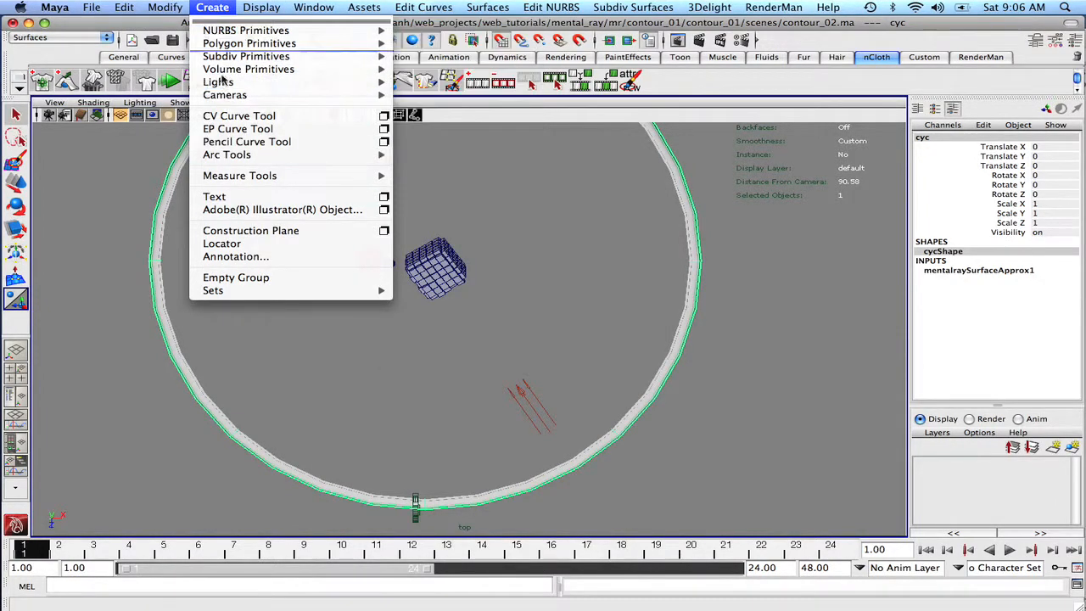
mouse_move(224, 82)
left_click(473, 103)
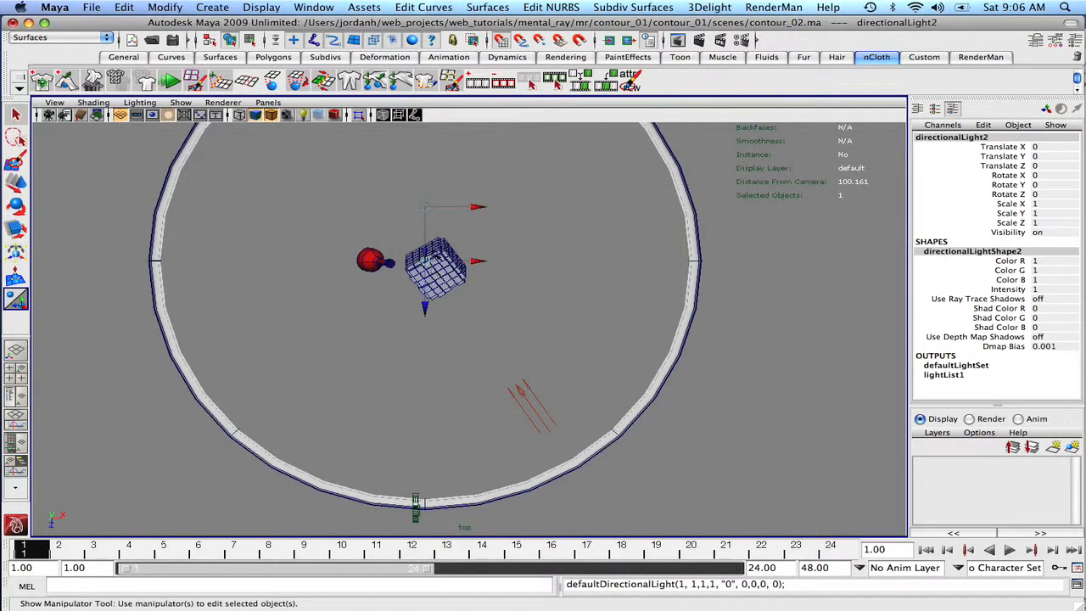
left_click_drag(425, 260, 264, 327)
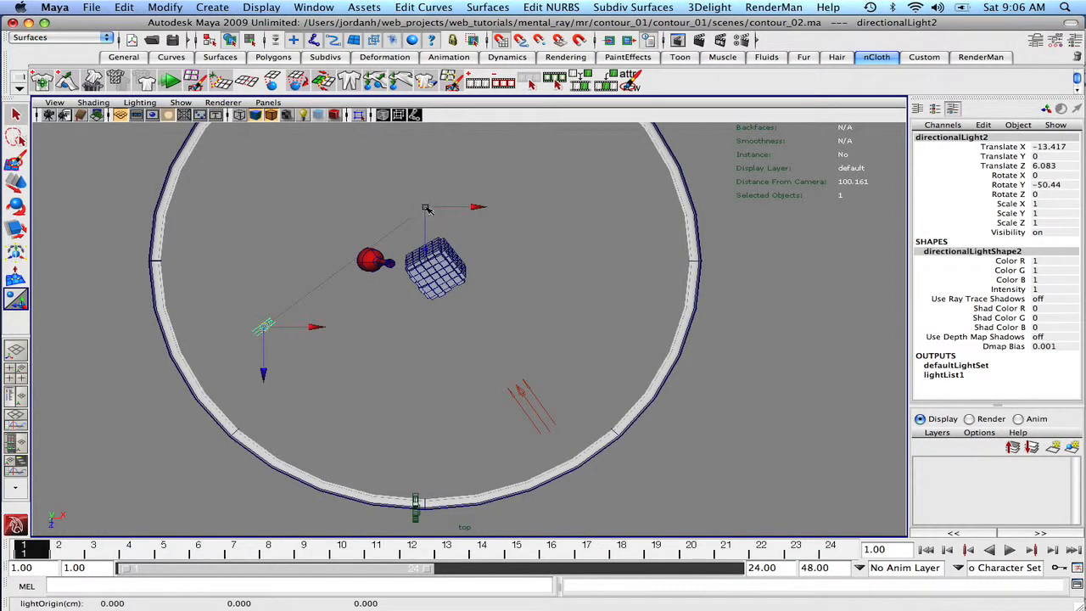
left_click_drag(425, 207, 434, 269)
Step: In the perspective view, raise the second directional light to about 1.58 in Y and tilt it slightly down toward the cube
key("space")
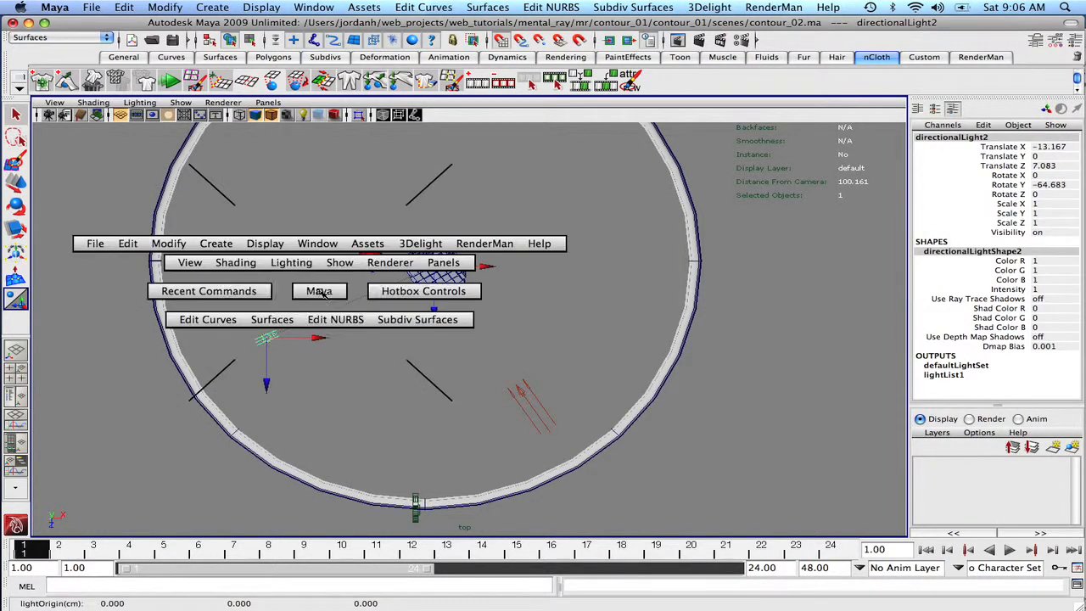
left_click_drag(324, 295, 399, 288)
middle_click_drag(381, 172, 358, 147, "alt")
right_click_drag(358, 152, 1048, 374, "alt")
middle_click_drag(636, 297, 140, 251, "alt")
right_click_drag(433, 307, 485, 315, "alt")
left_click_drag(434, 337, 401, 334)
mouse_move(643, 341)
left_mouse_down()
mouse_move(649, 310)
mouse_move(645, 330)
left_mouse_up()
key("space")
left_click_drag(568, 289, 528, 248)
right_click_drag(528, 248, 547, 282, "alt")
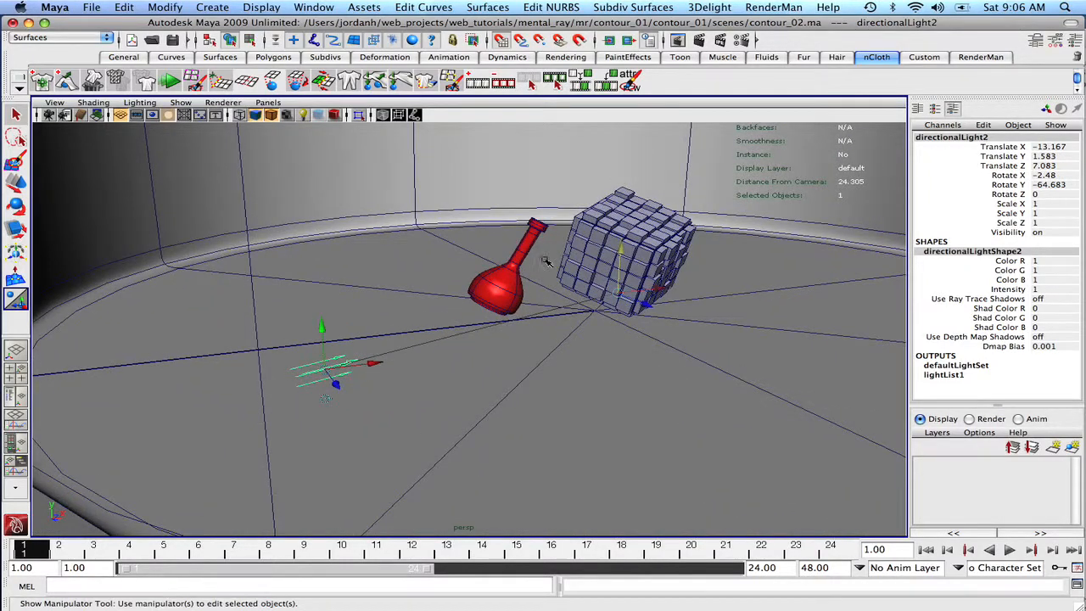
Step: Tint the second directional light pale violet, with a hue of about 260, saturation of 0.078 and value of 1
key("ctrl+a")
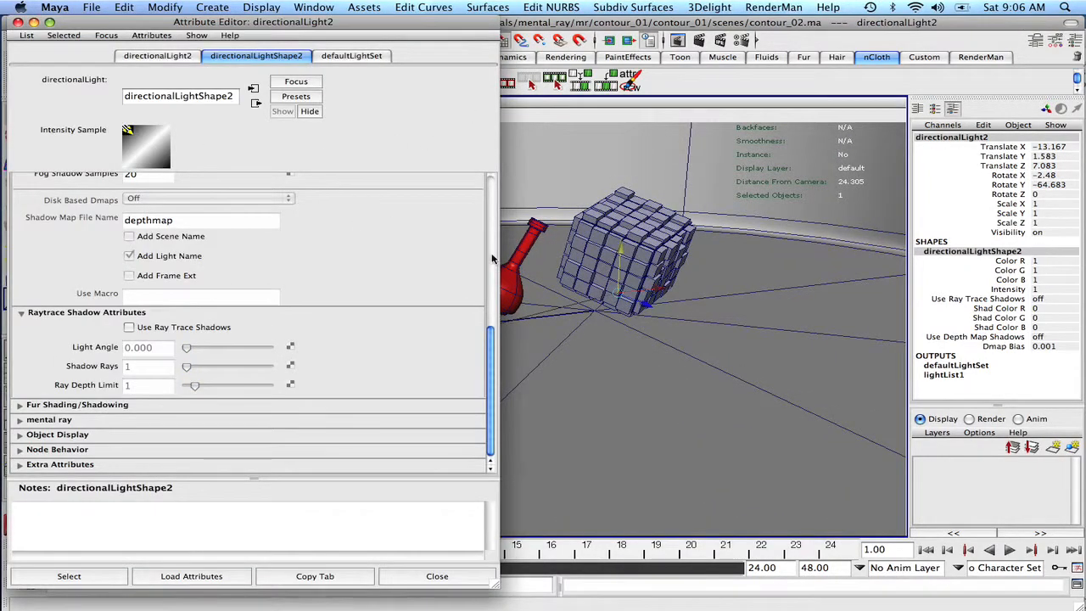
left_click(490, 189)
left_click(146, 213)
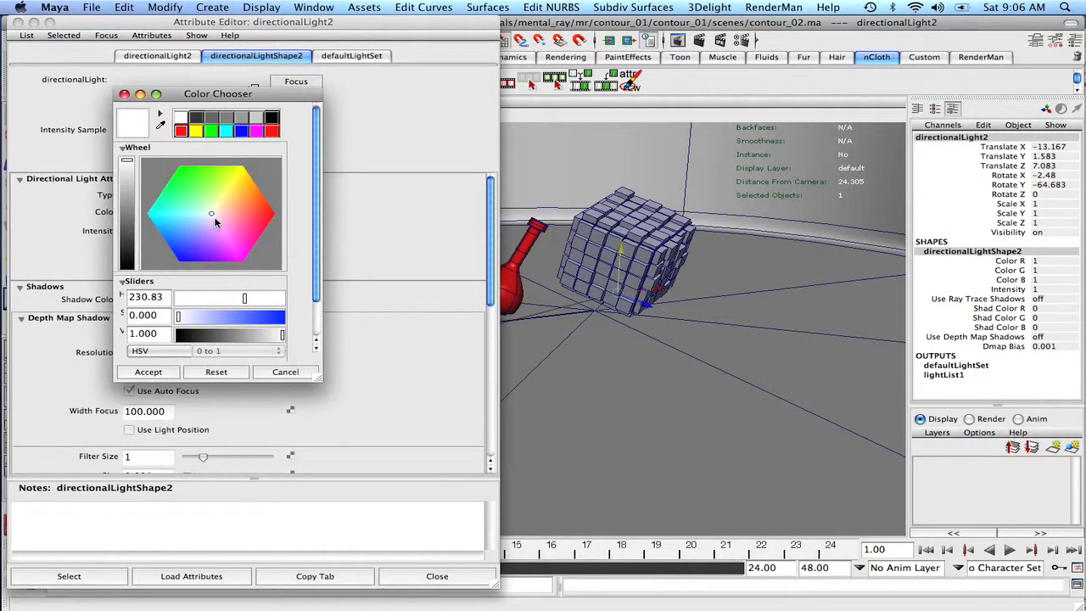
left_click_drag(216, 223, 211, 219)
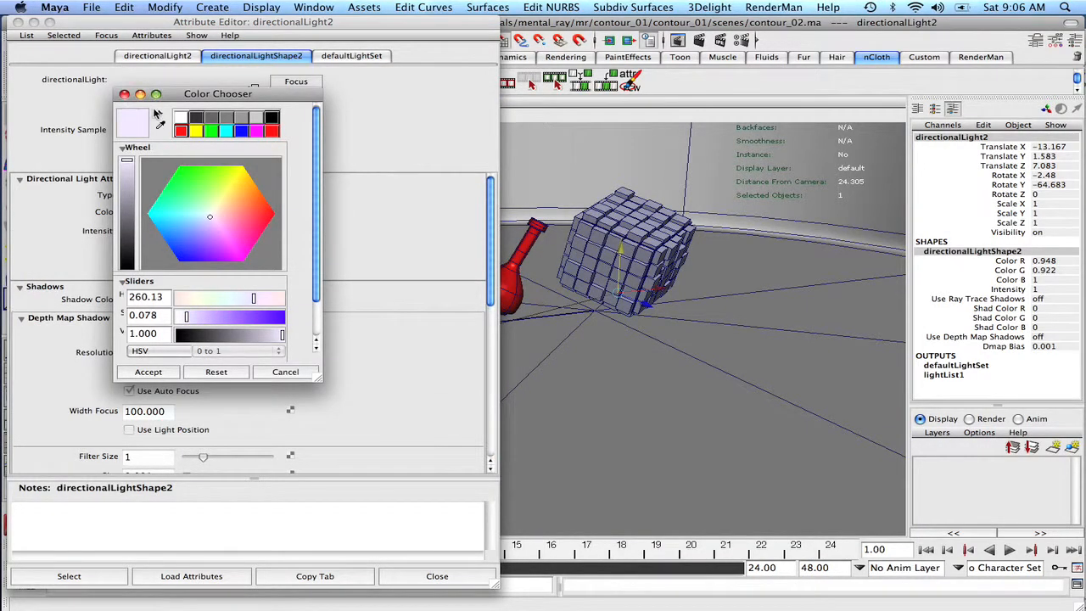
left_click(124, 94)
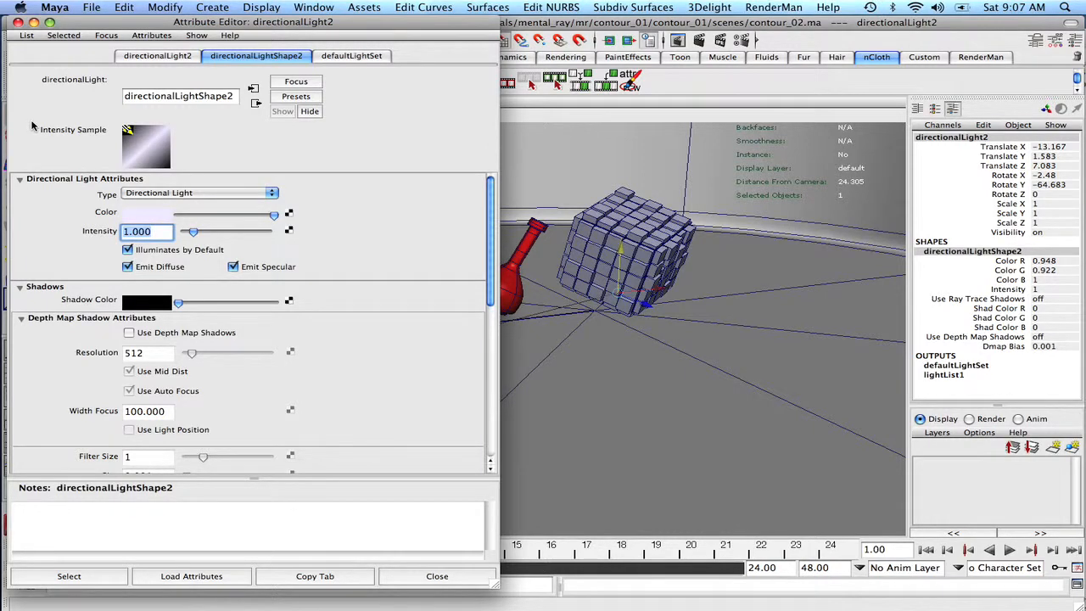
Step: Set the second directional light's intensity to 0.2 and close its attributes
type(".2")
key("Return")
left_click(17, 22)
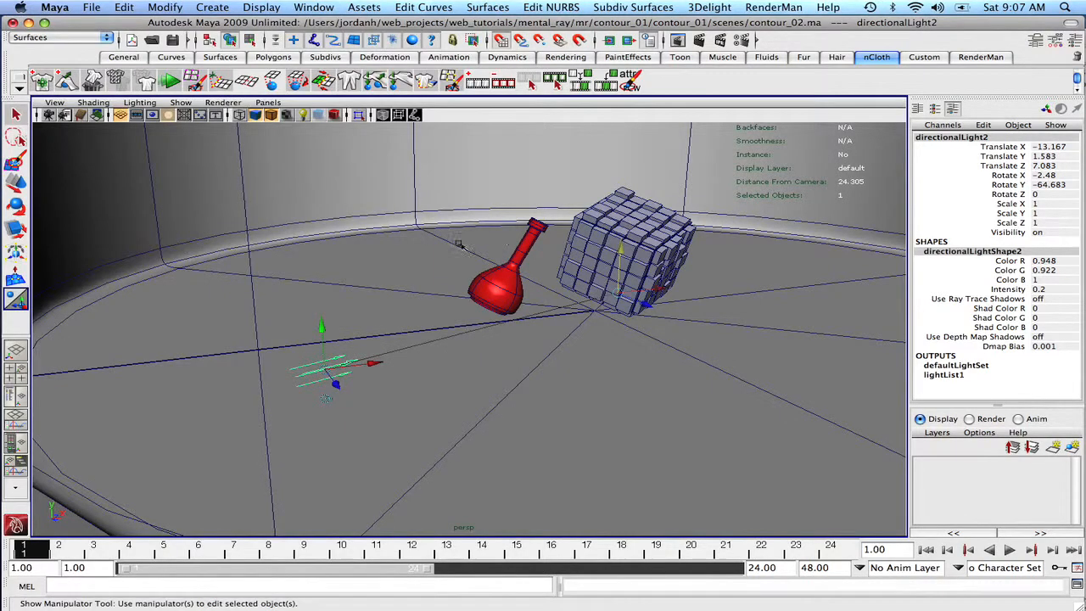
Step: Tint directionalLight1 a very pale orange, with a hue of about 19.7 and saturation of 0.04, and save the scene
scroll(645, 311, "down", 10)
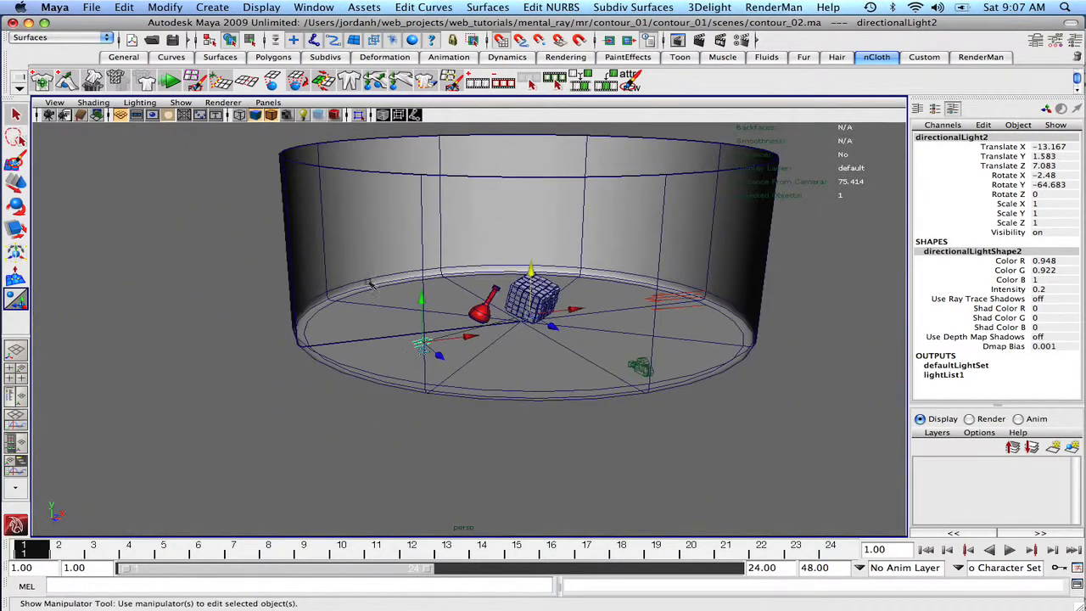
middle_click_drag(590, 256, 604, 263, "alt")
left_click(705, 301)
left_click_drag(687, 280, 722, 356)
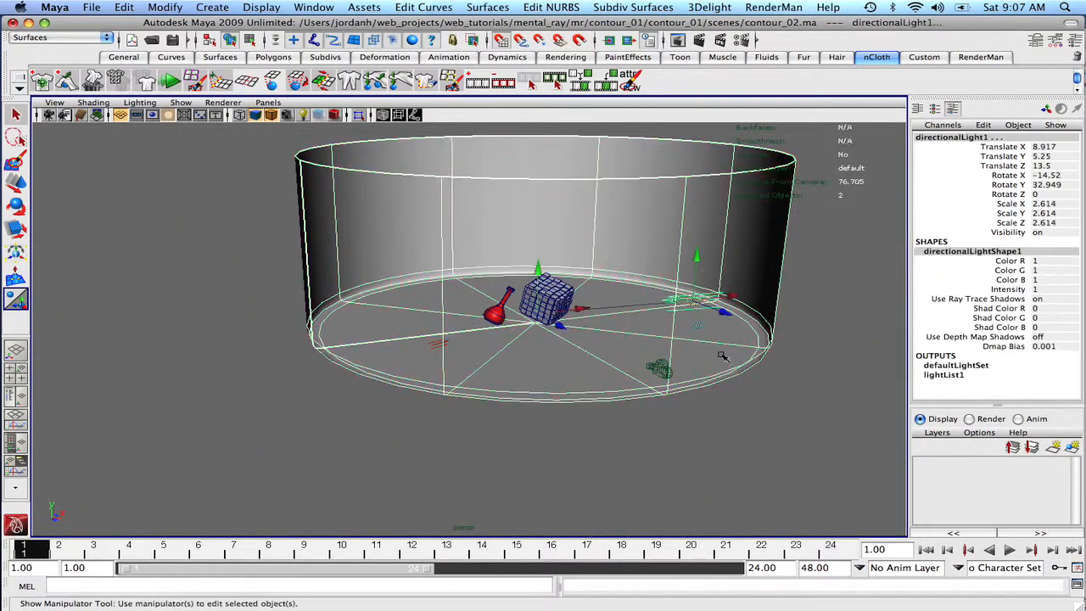
left_click(671, 237)
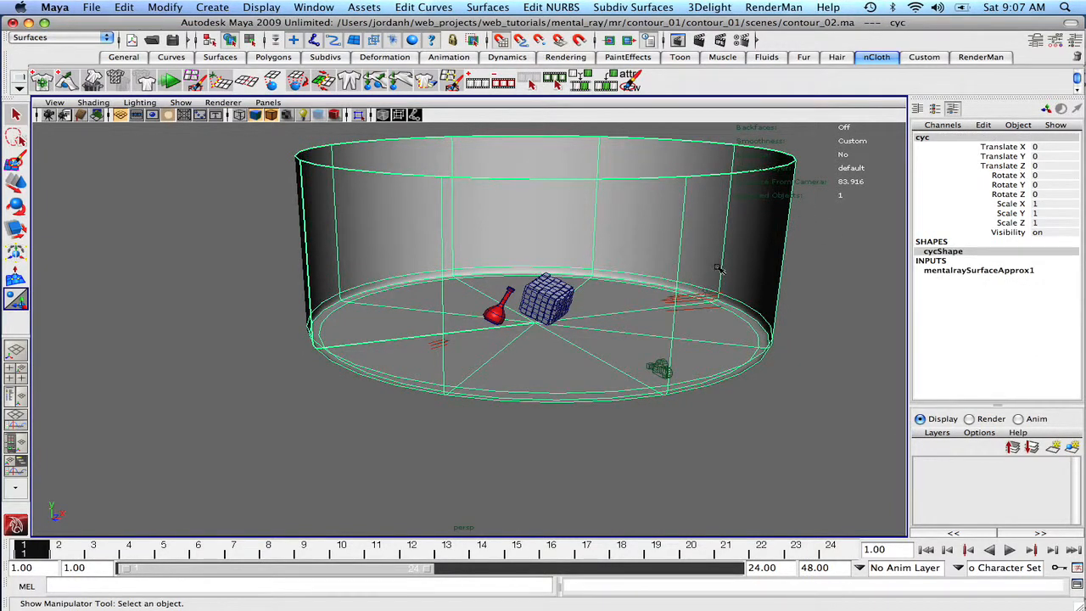
left_click(711, 294, "shift")
left_click_drag(705, 228, 829, 215, "shift")
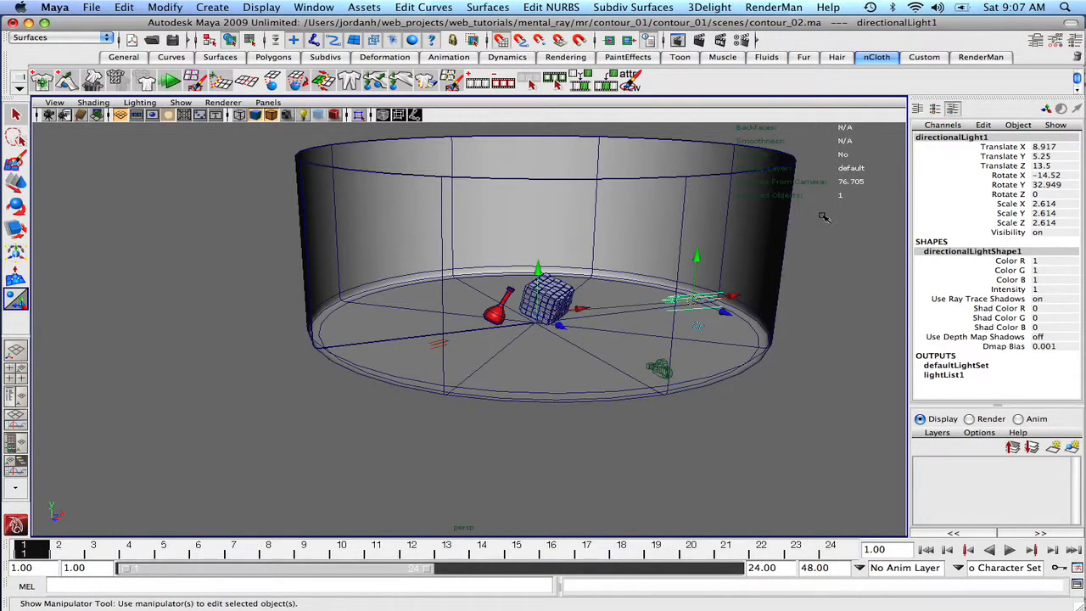
key("ctrl+a")
left_click(148, 212)
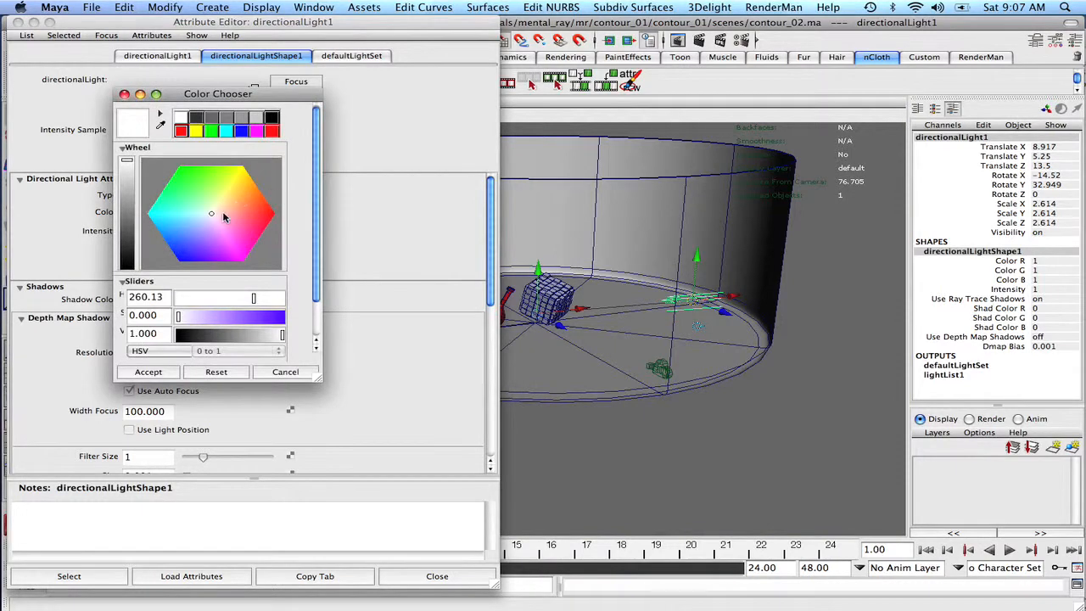
left_click_drag(212, 215, 215, 216)
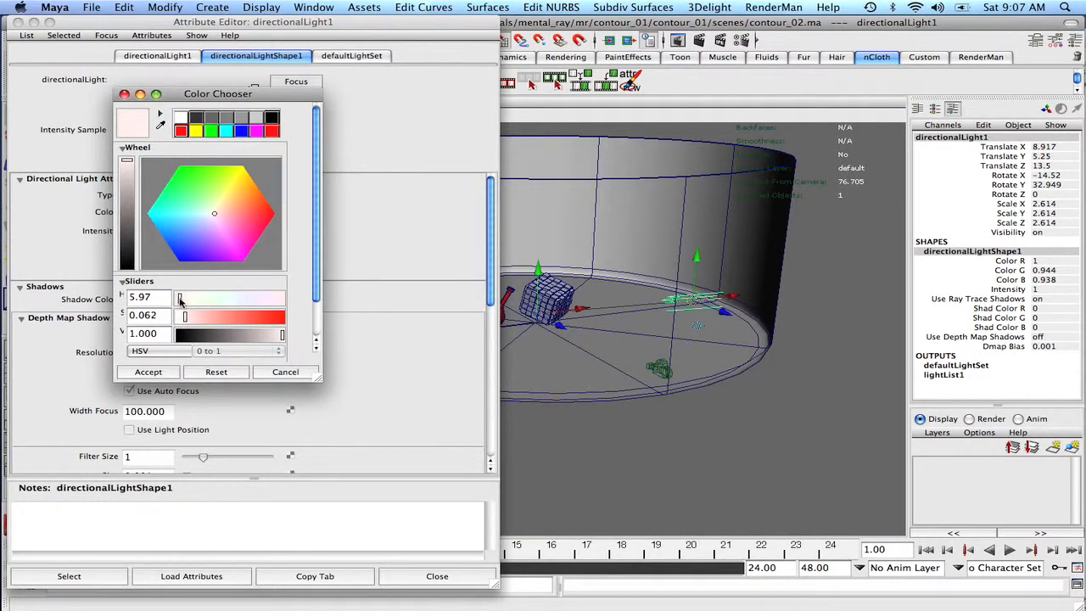
left_click_drag(180, 299, 182, 324)
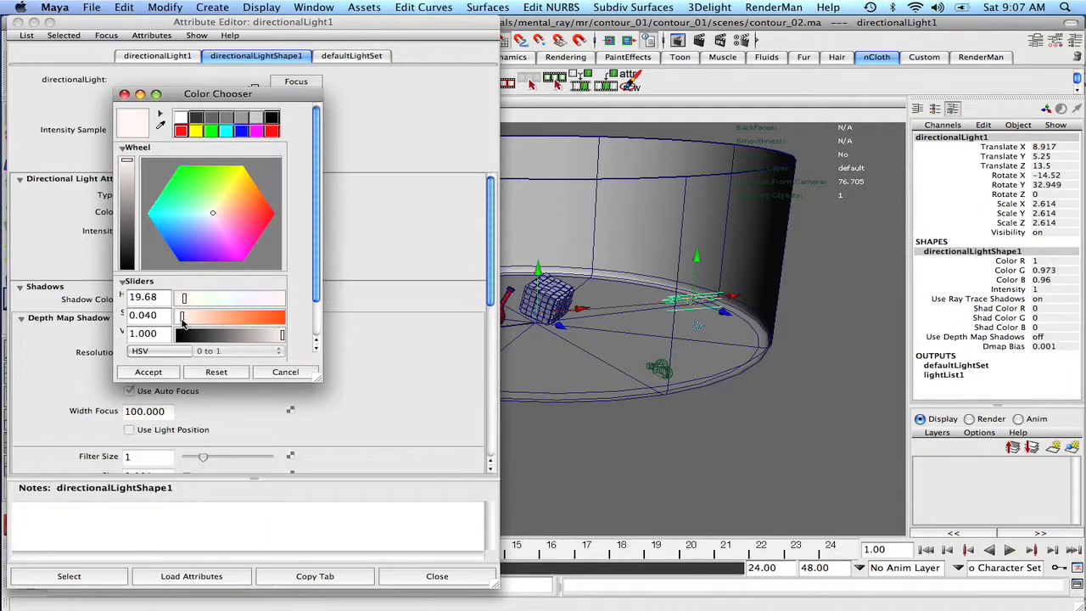
left_click(124, 94)
left_click(20, 22)
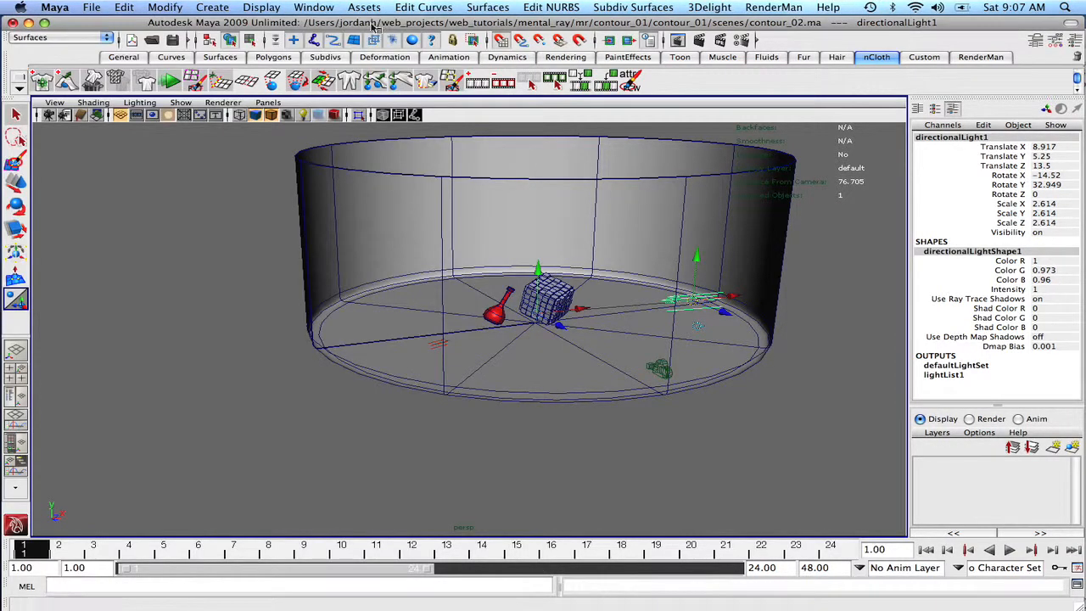
key("ctrl+alt+s")
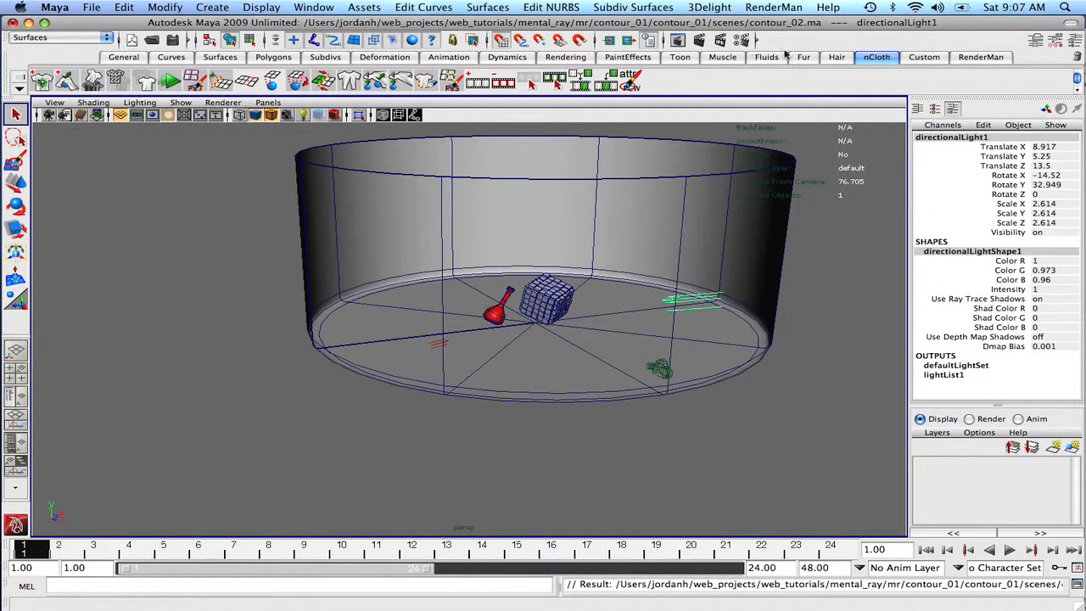
Step: Set camera_still as the renderable camera and enable the depth channel in the render settings
left_click(744, 41)
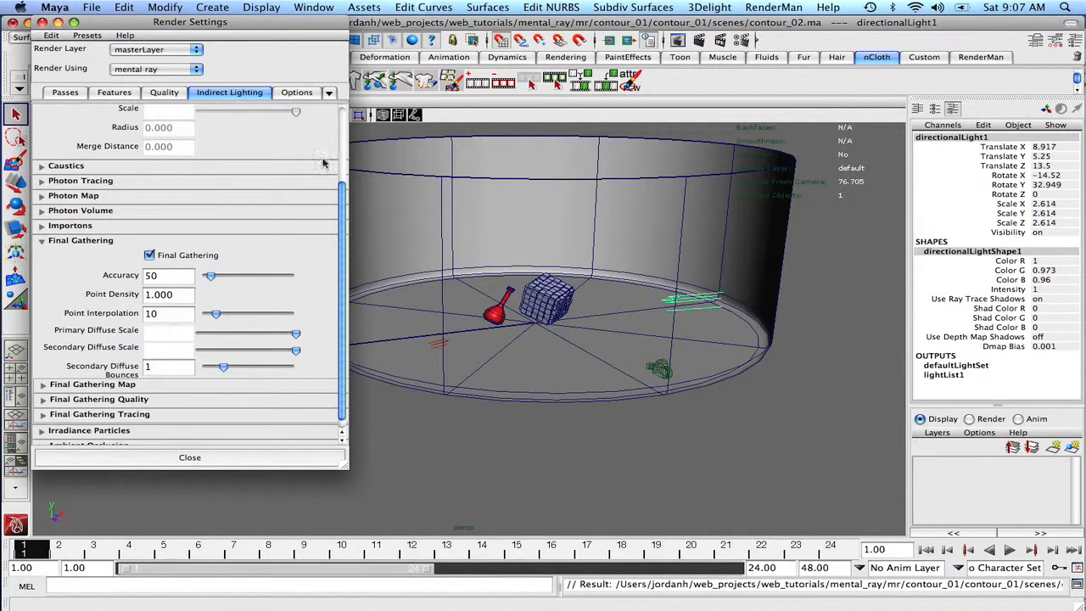
left_click(59, 93)
left_click(57, 96)
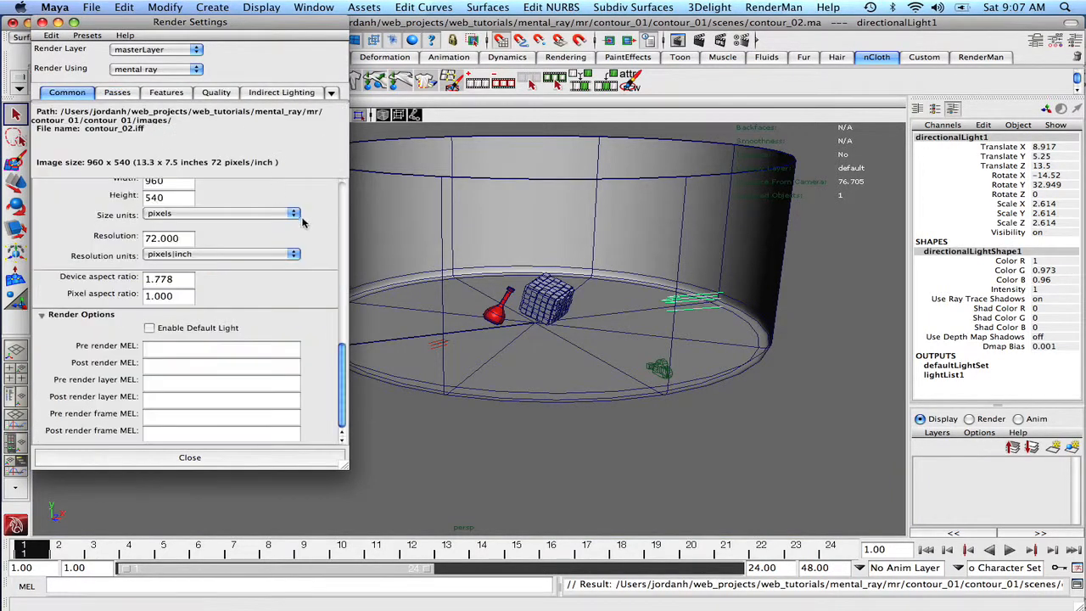
left_click_drag(344, 373, 320, 312)
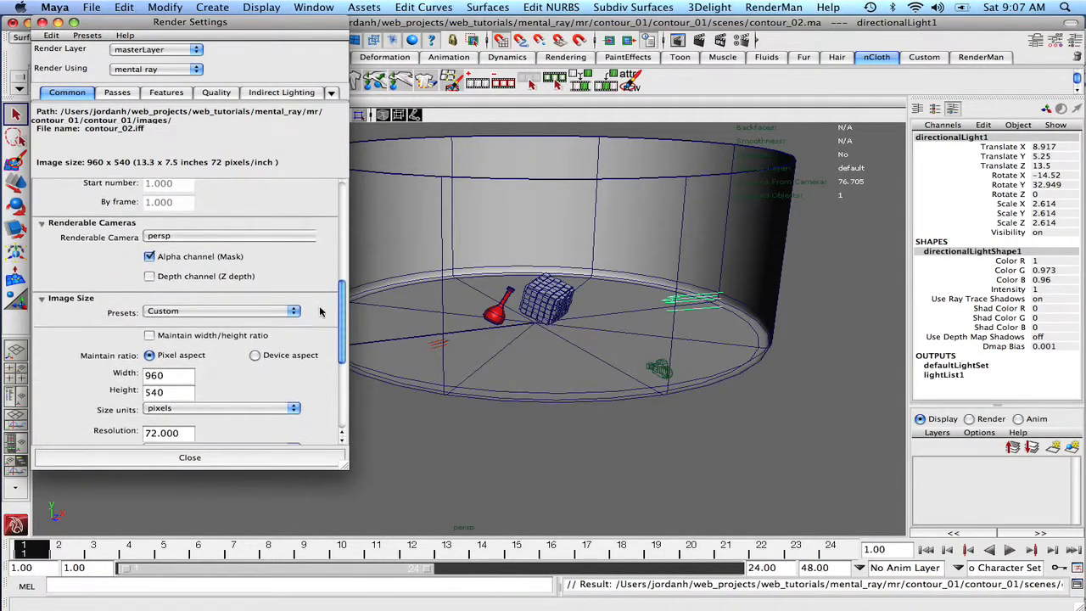
left_click(195, 238)
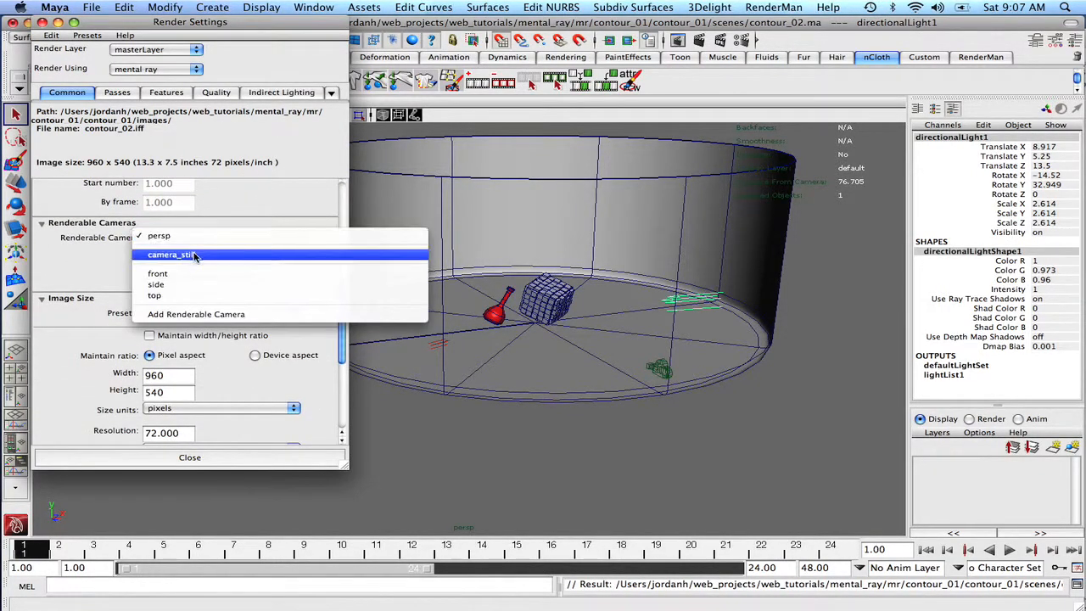
left_click(197, 251)
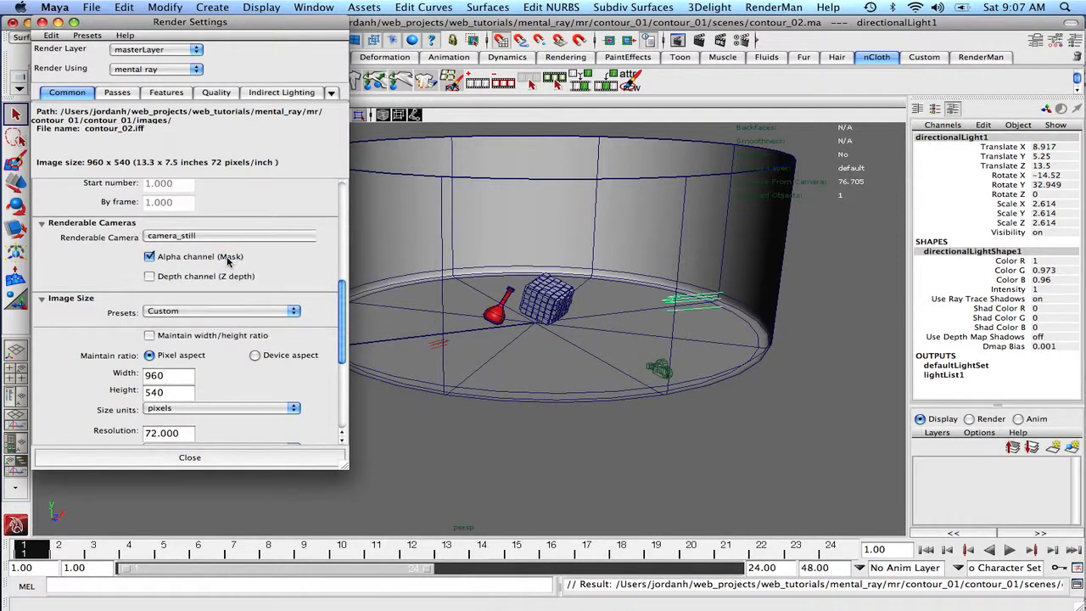
left_click(150, 276)
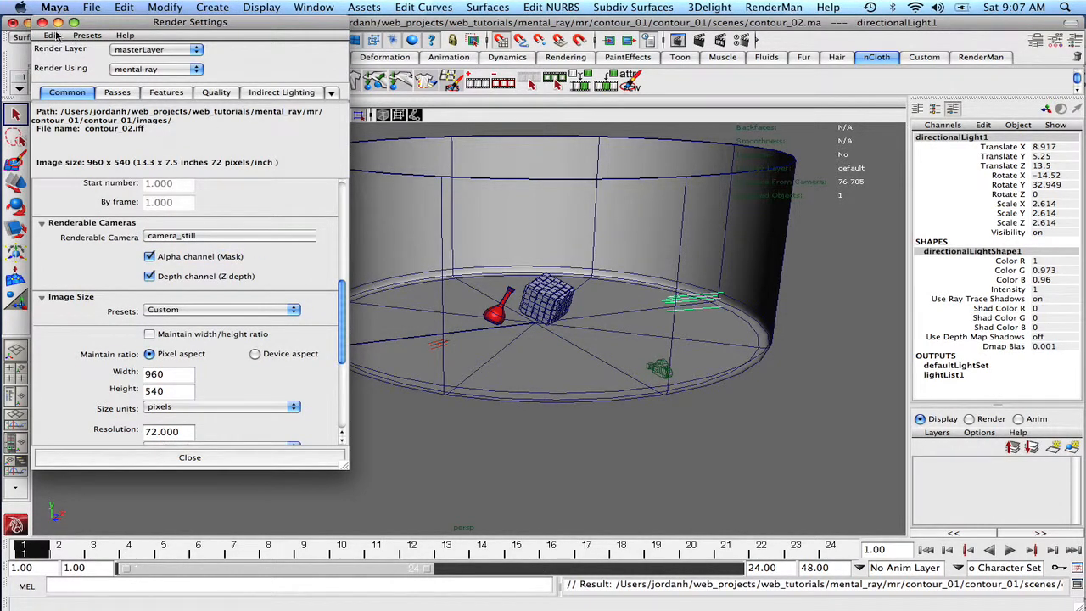
left_click(43, 23)
Step: Save the scene and open the Render View
key("super+s")
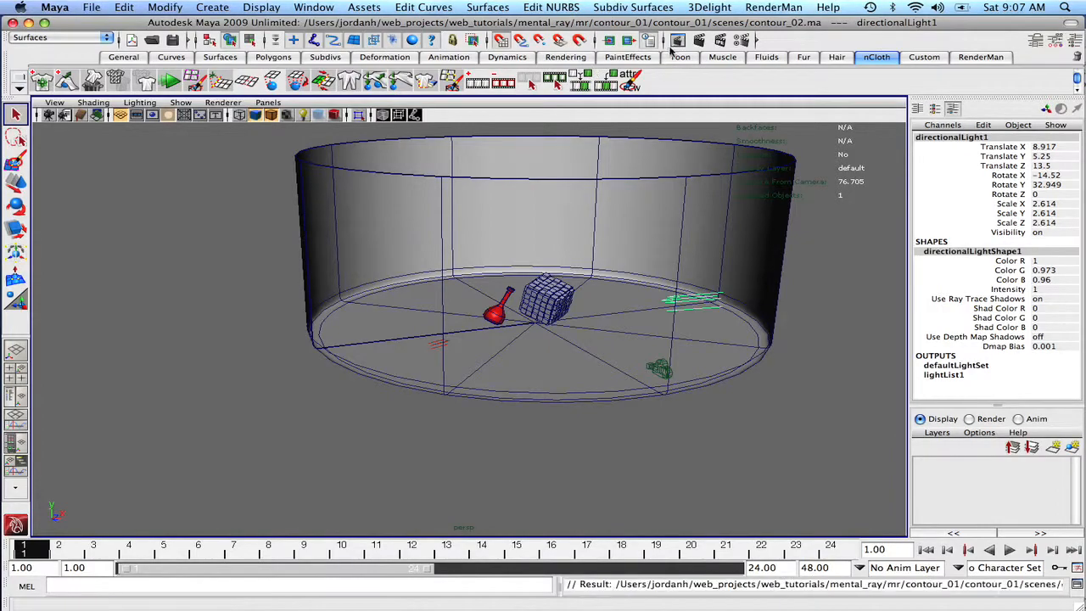
left_click(678, 41)
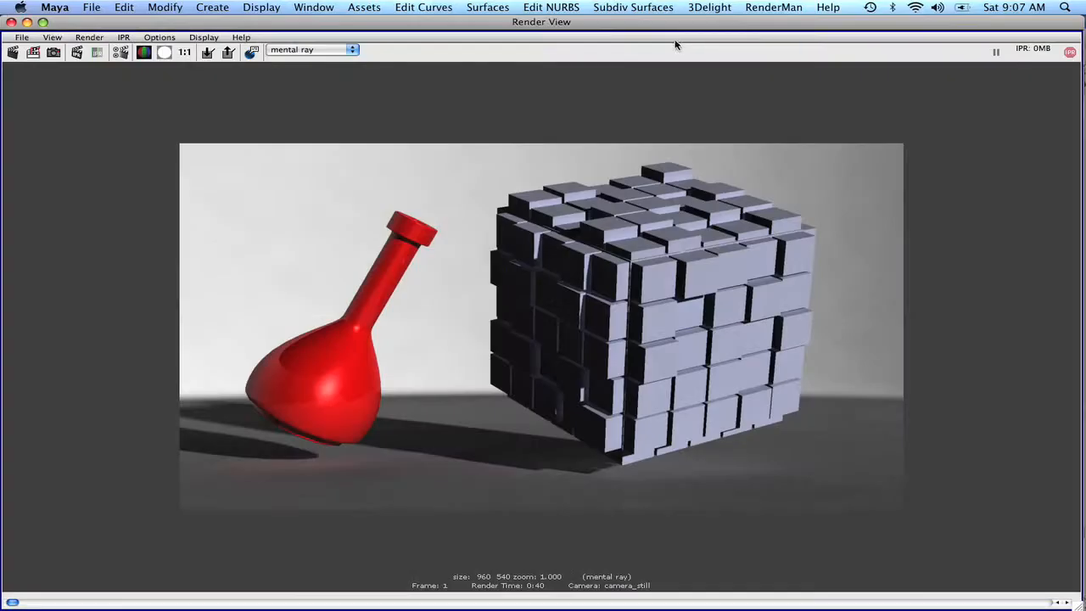